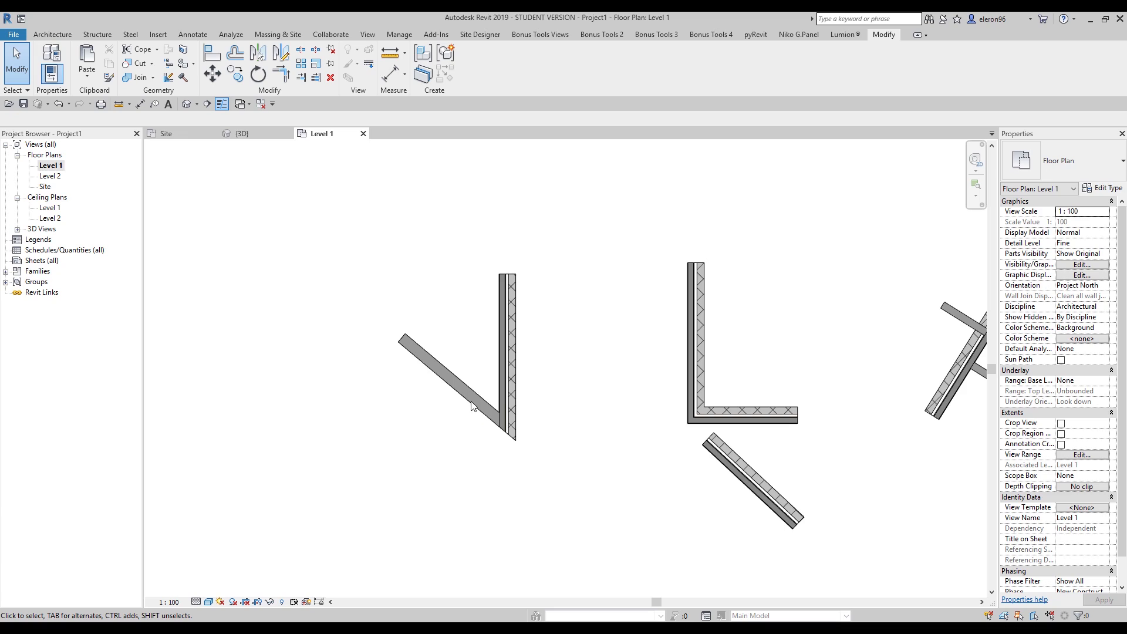
Pick the corner join between the diagonal wall and the vertical layered wall with Wall Joins and cycle its butt configurations.
scroll(475, 390, up, 4)
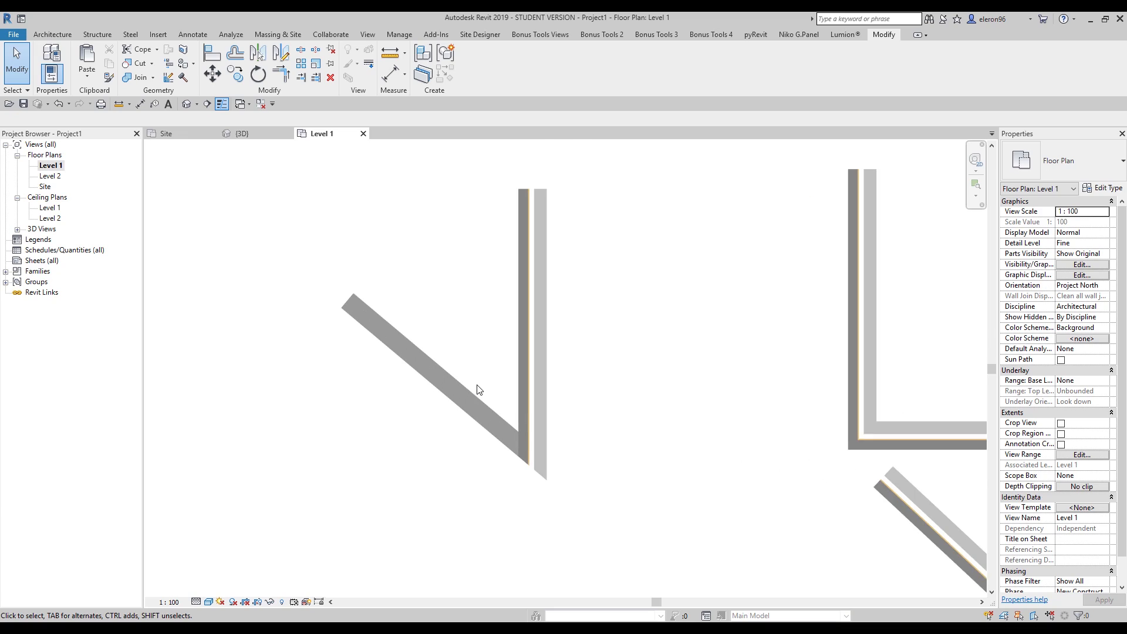
middle_drag(513, 438, 527, 468)
scroll(473, 317, down, 2)
mouse_move(493, 335)
middle_down()
mouse_move(502, 389)
mouse_move(523, 374)
middle_up()
scroll(487, 344, up, 1)
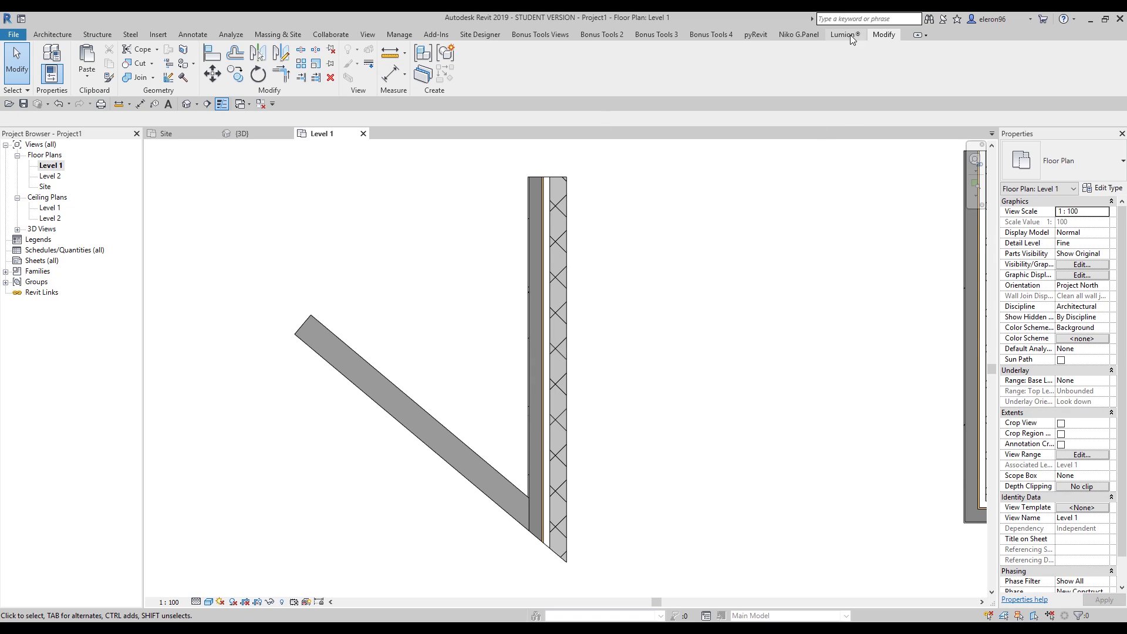
click(168, 78)
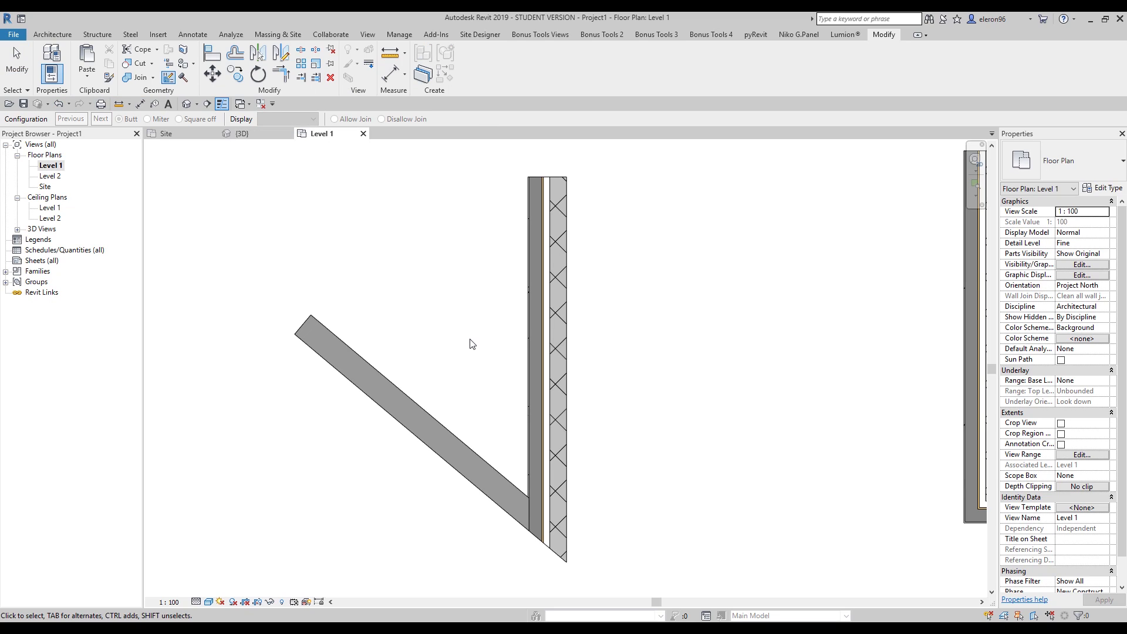
scroll(476, 338, down, 2)
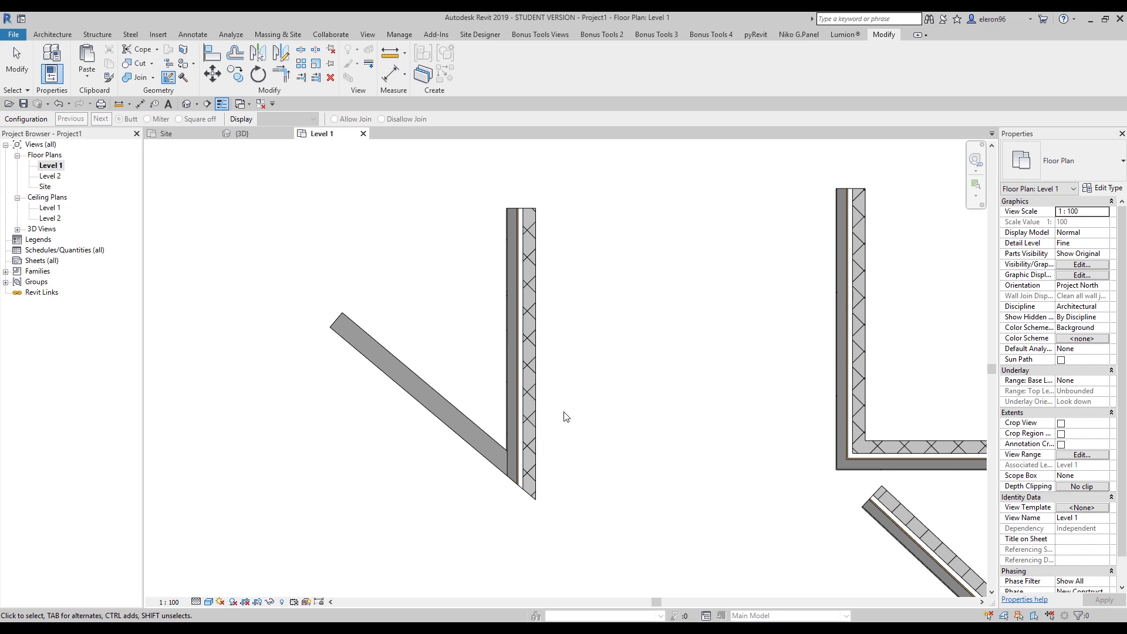
click(520, 479)
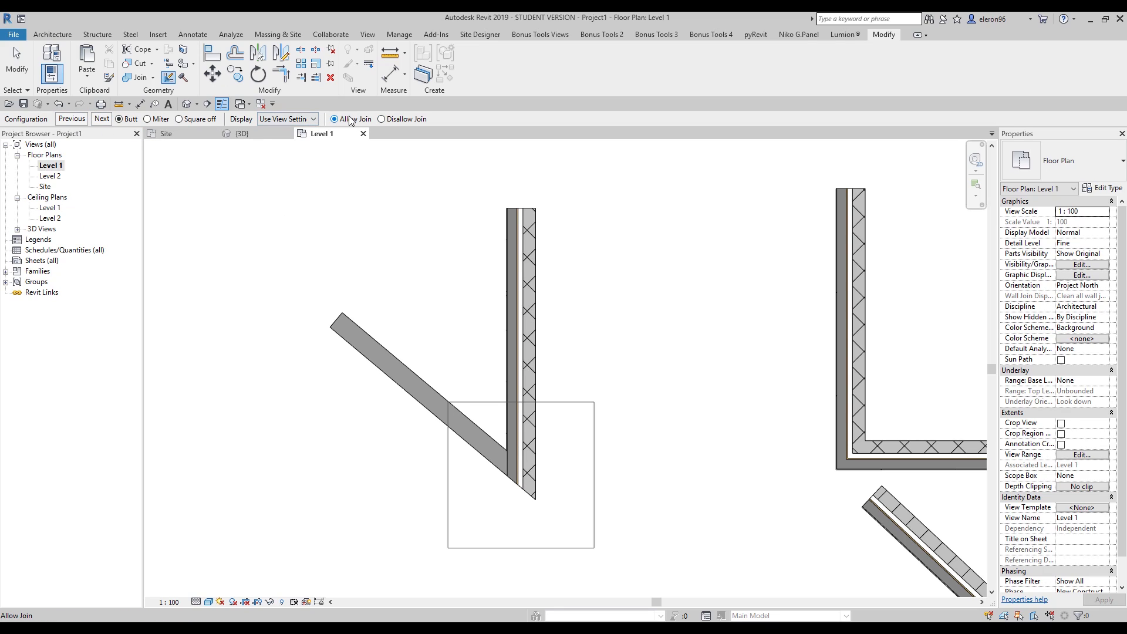
click(101, 119)
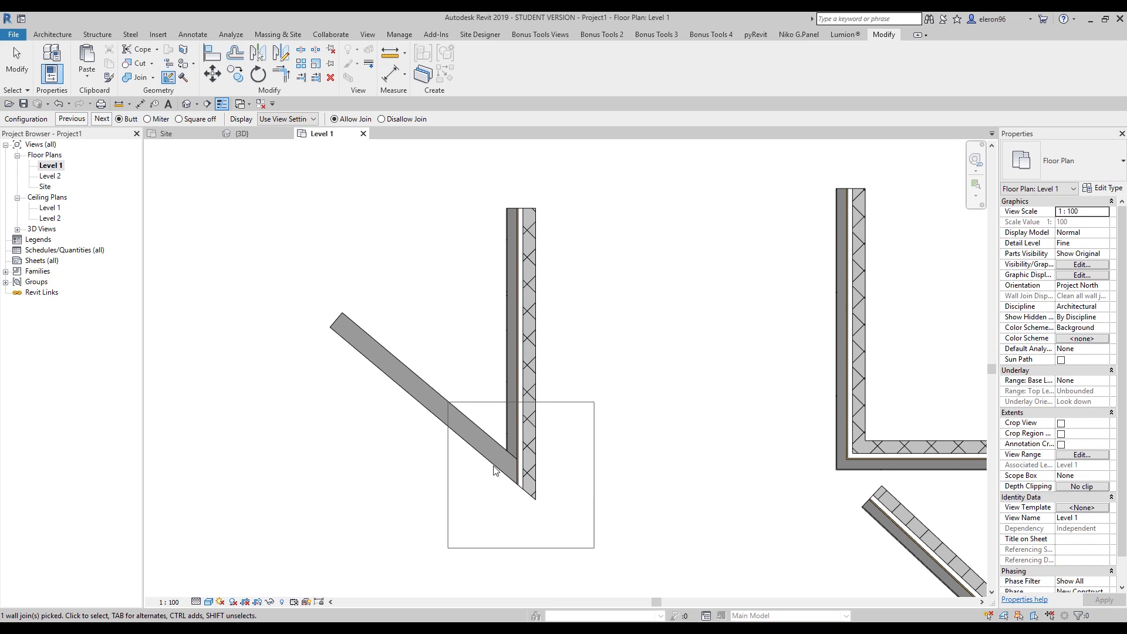
scroll(519, 460, up, 3)
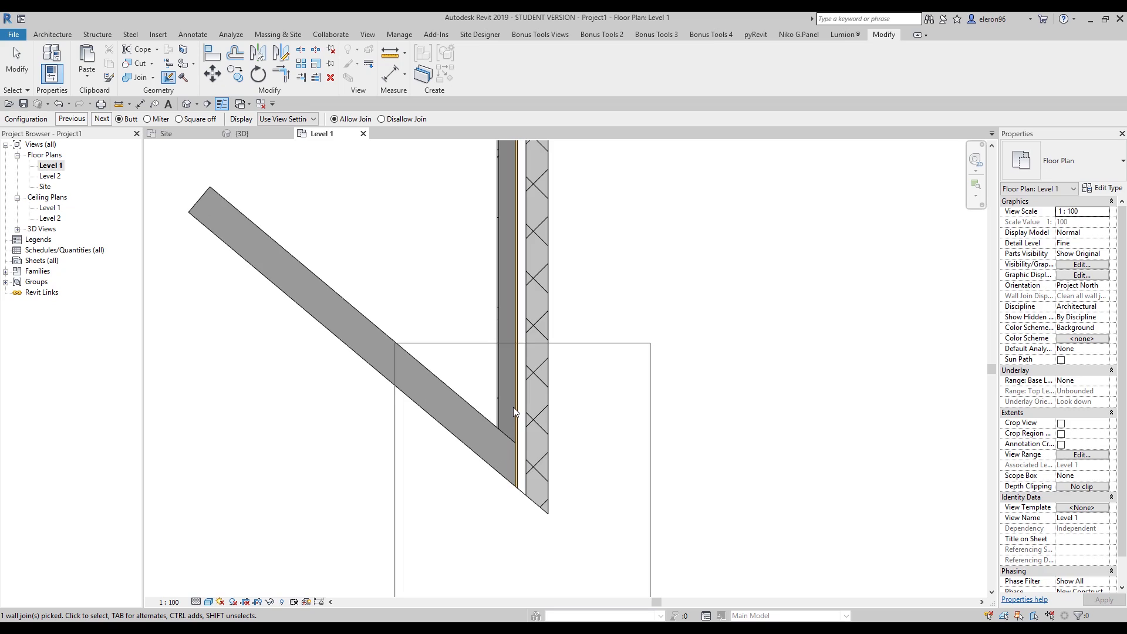
click(107, 121)
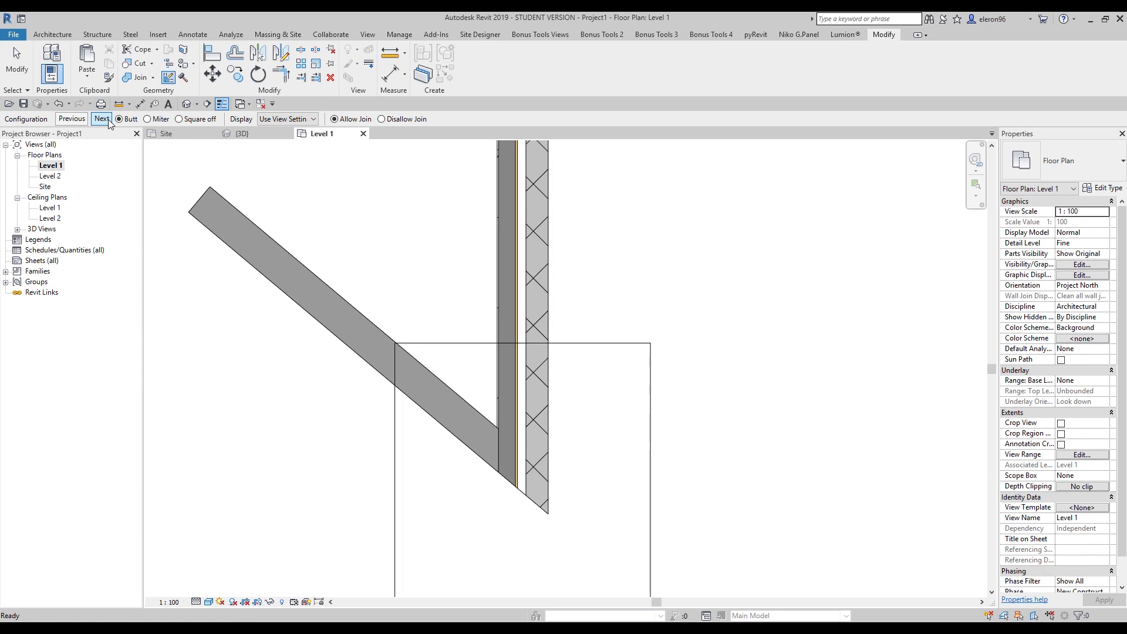
Try the Miter and Butt types on the picked corner join, then set it to Square off and cycle its configurations.
click(147, 120)
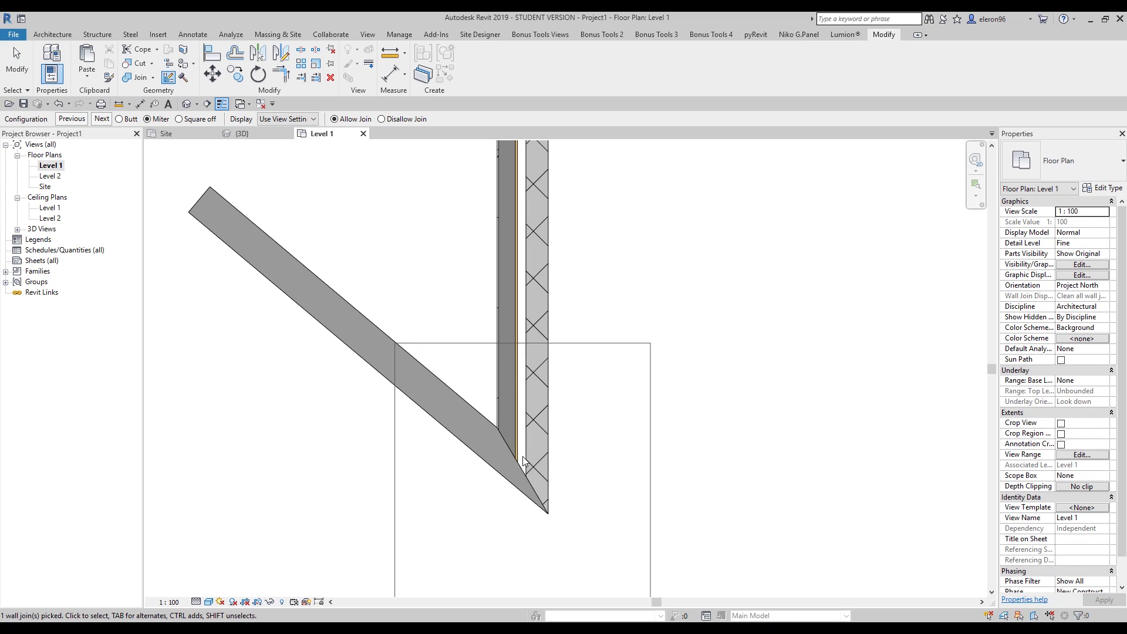
click(123, 120)
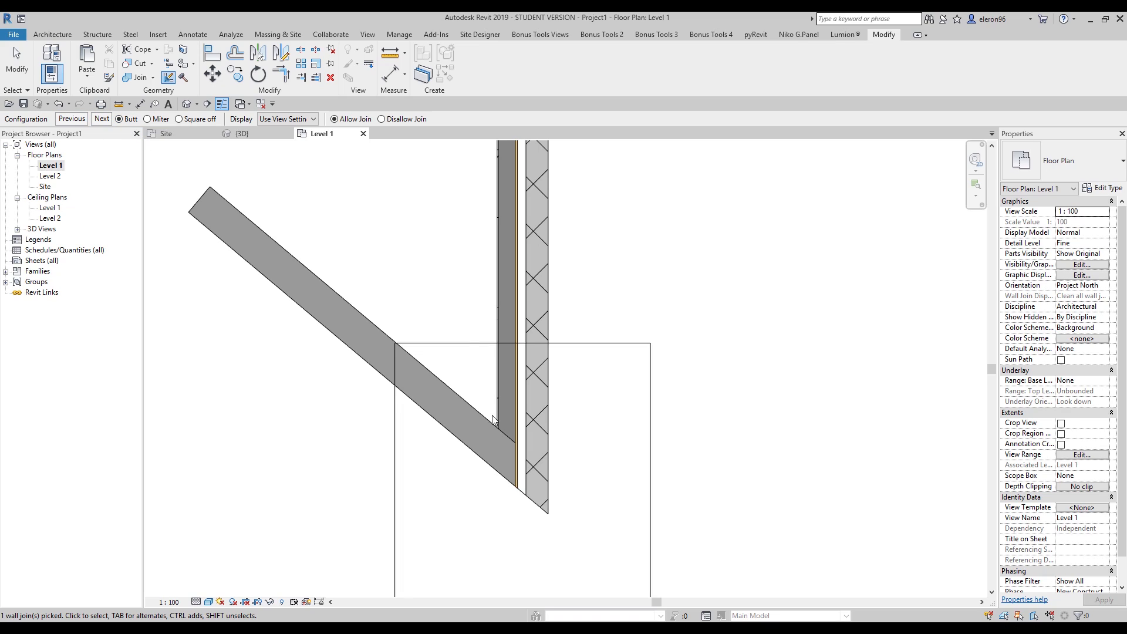
click(186, 123)
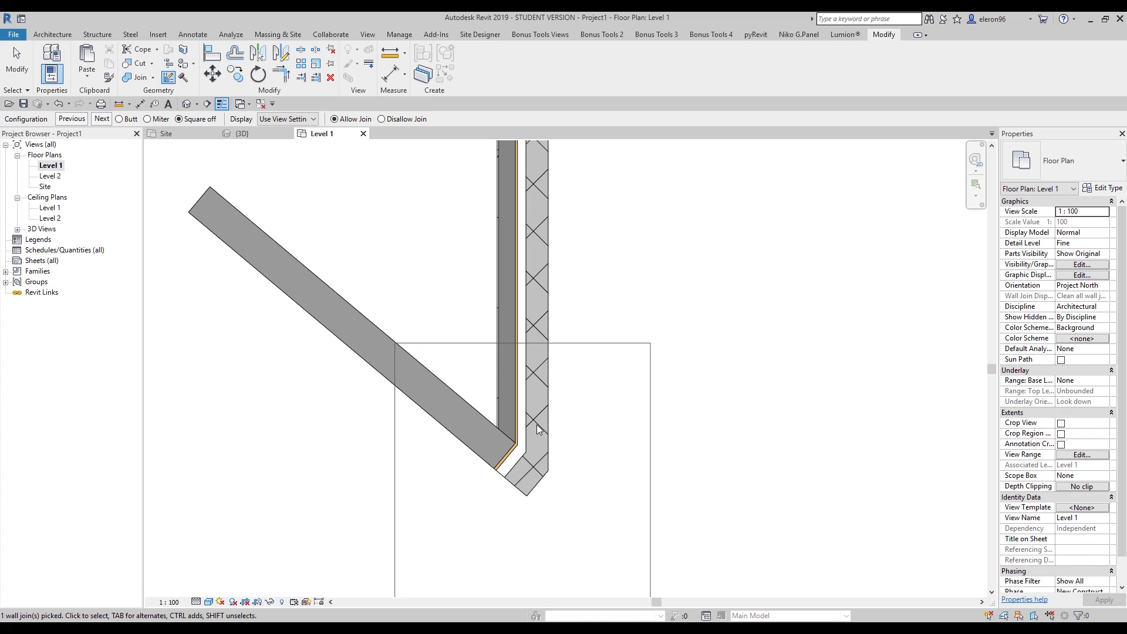
click(101, 120)
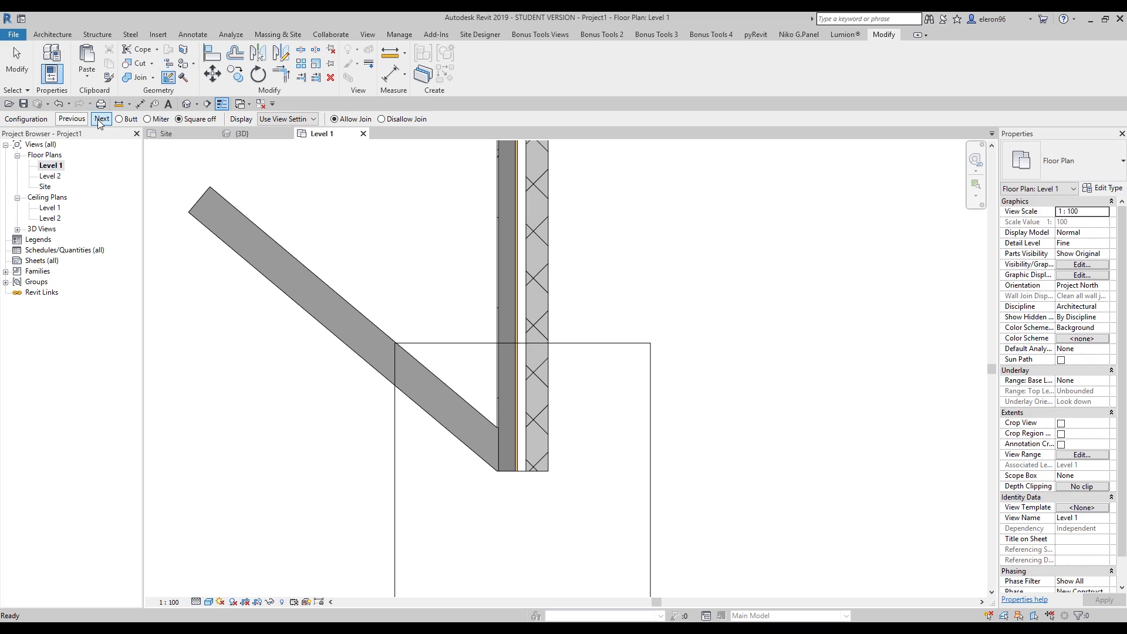
click(98, 120)
click(98, 121)
click(98, 120)
Set the corner join's display to Clean Join and disallow the join between the two walls.
click(286, 119)
click(271, 138)
click(101, 119)
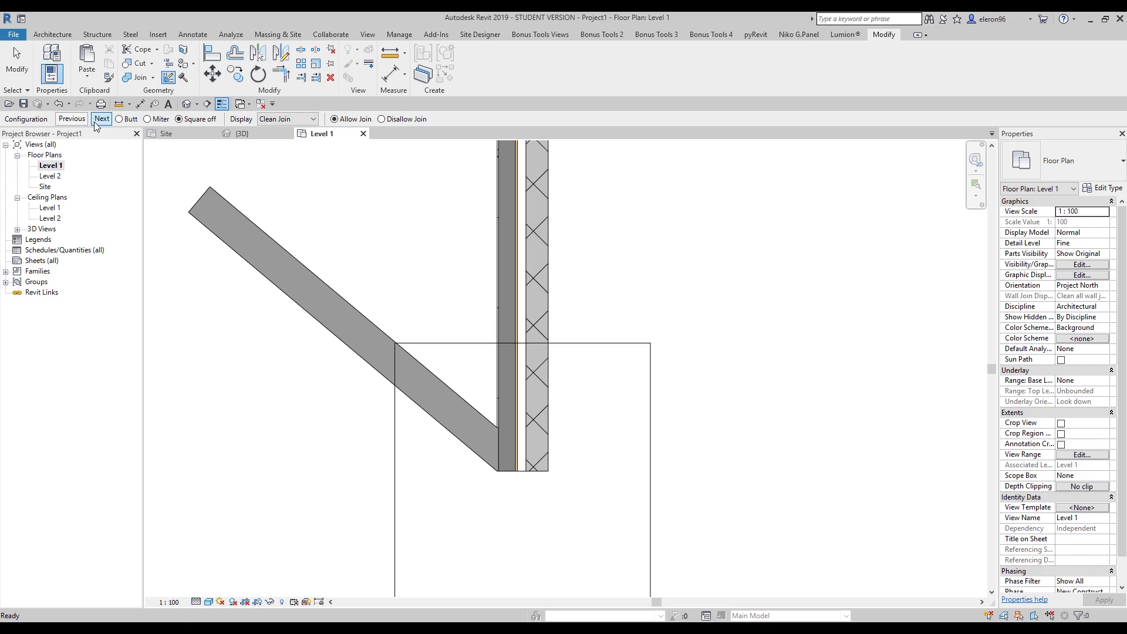
click(387, 120)
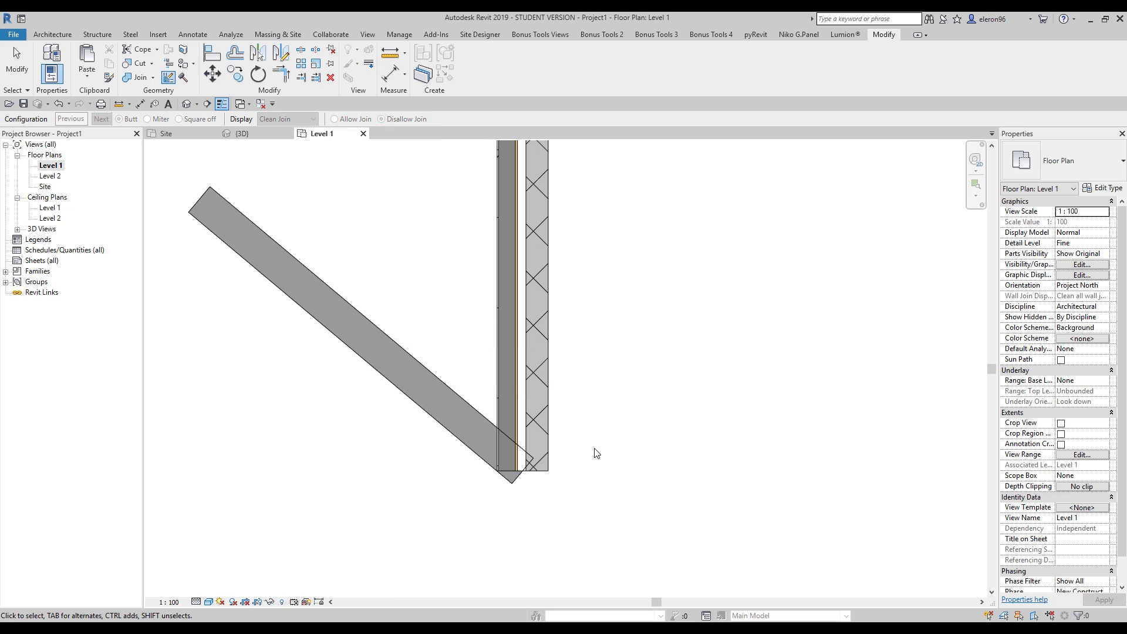
key(Escape)
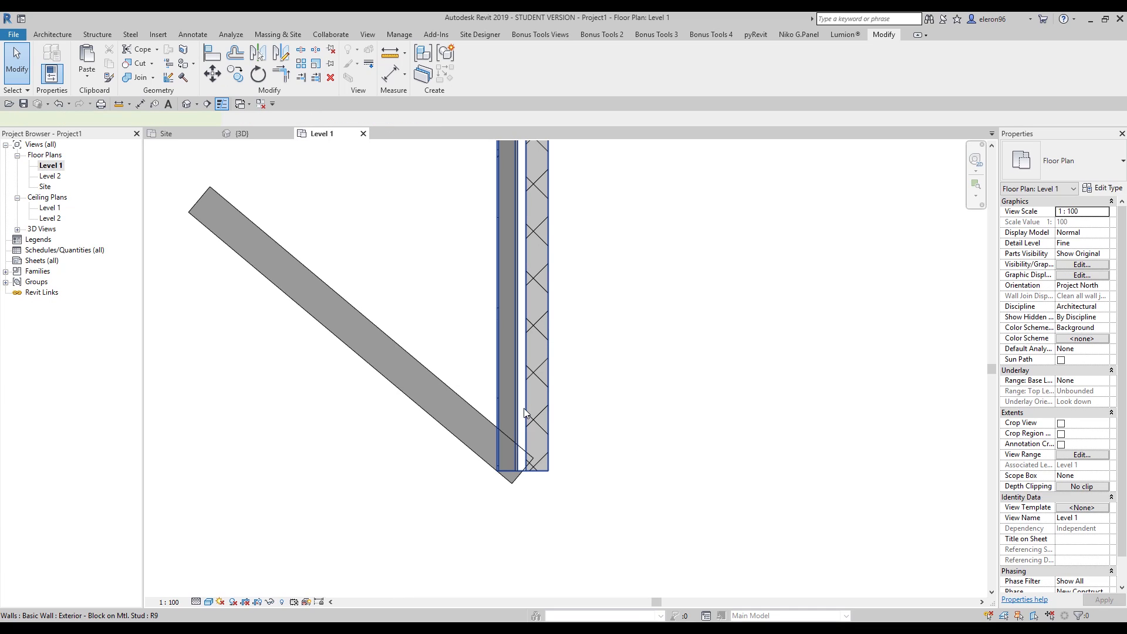
Shorten the vertical layered wall to about 3380 mm from its lower end and allow joins at the lower ends of both walls.
click(528, 421)
drag(523, 473, 558, 377)
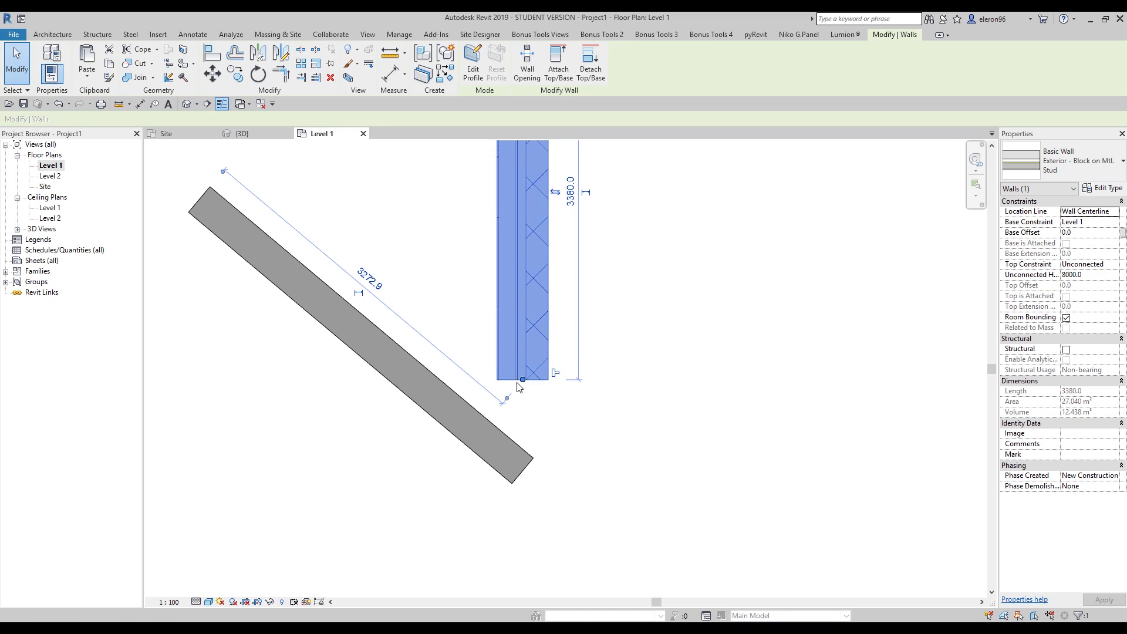
click(556, 375)
click(566, 454)
click(526, 449)
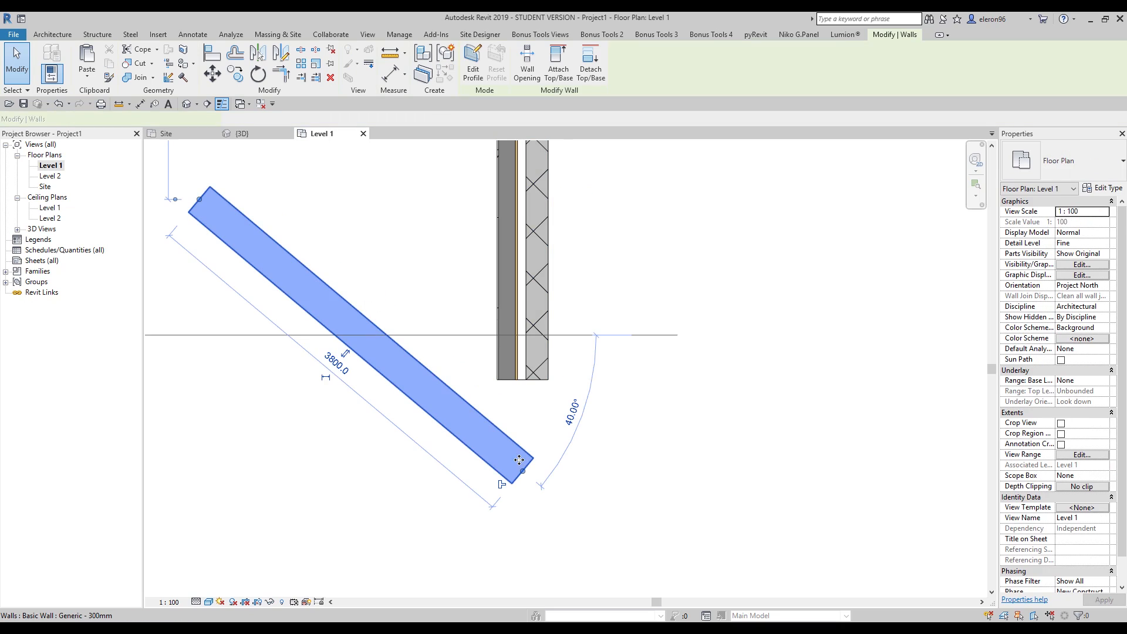
click(501, 486)
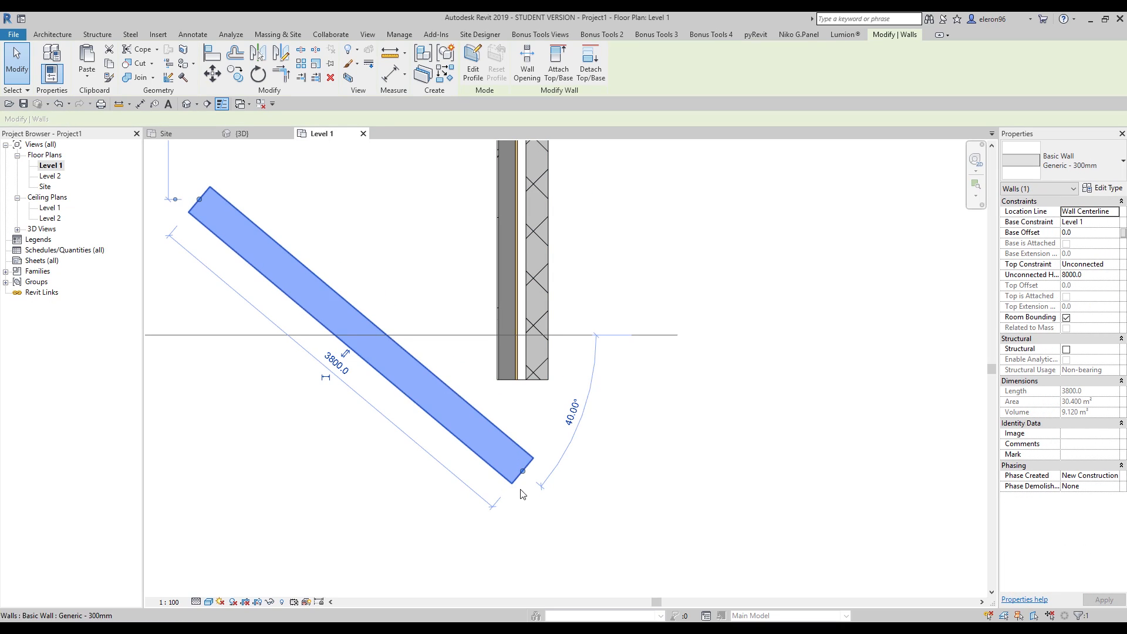
click(570, 485)
Trim/extend the vertical layered wall and the diagonal 300 mm wall to meet in a corner.
click(525, 467)
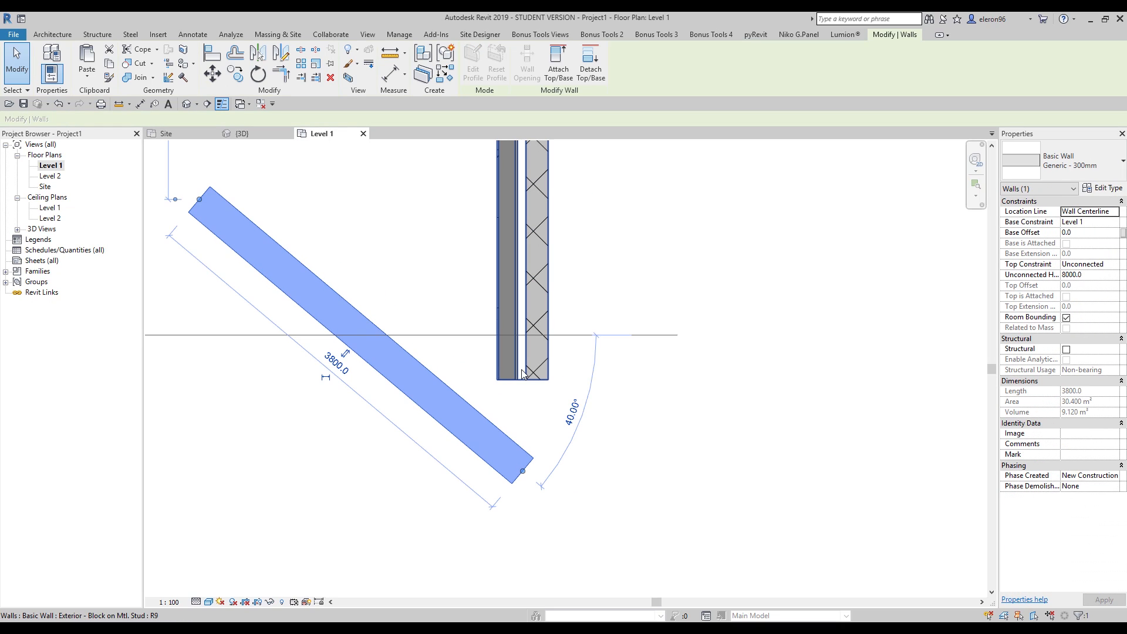
key(t)
key(r)
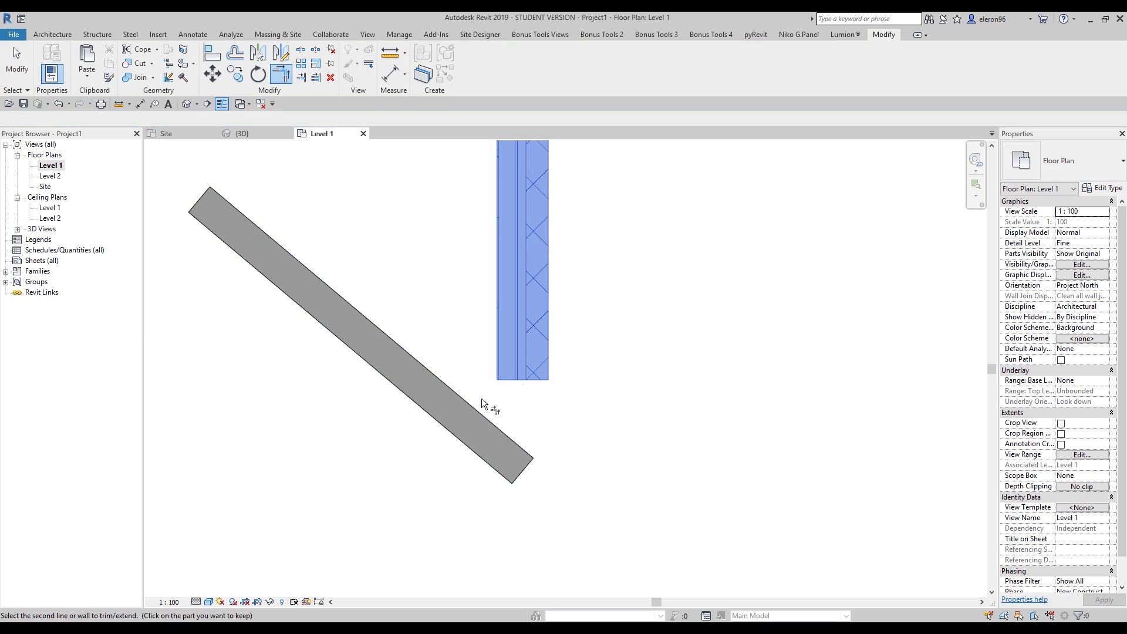
click(494, 387)
click(511, 447)
key(Escape)
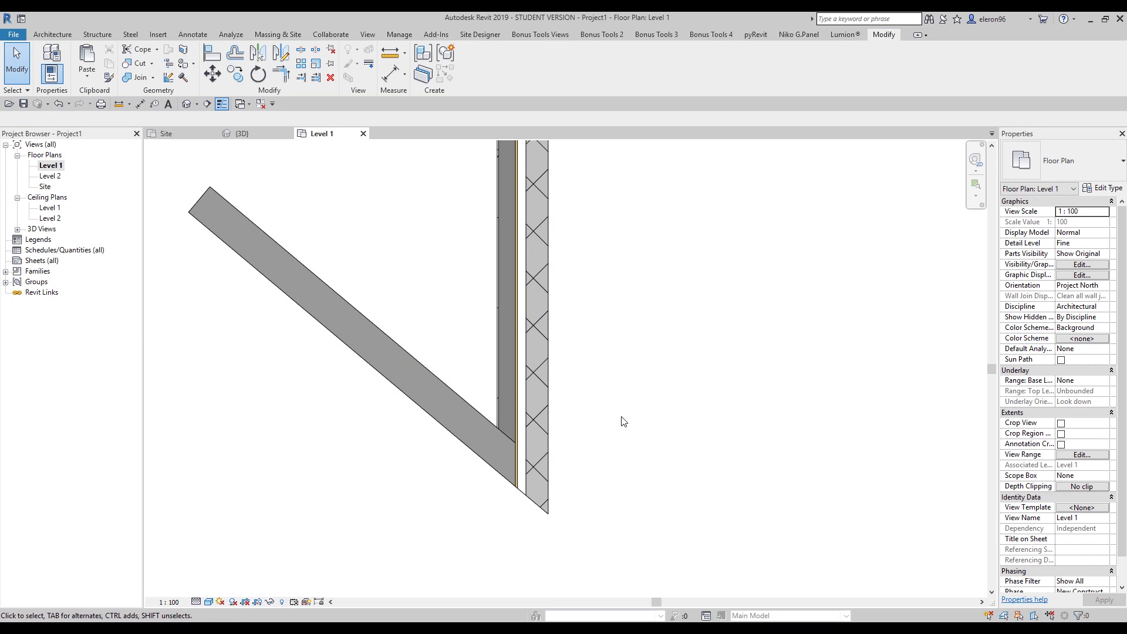
Disallow the join at the diagonal 300 mm wall's lower end.
click(451, 417)
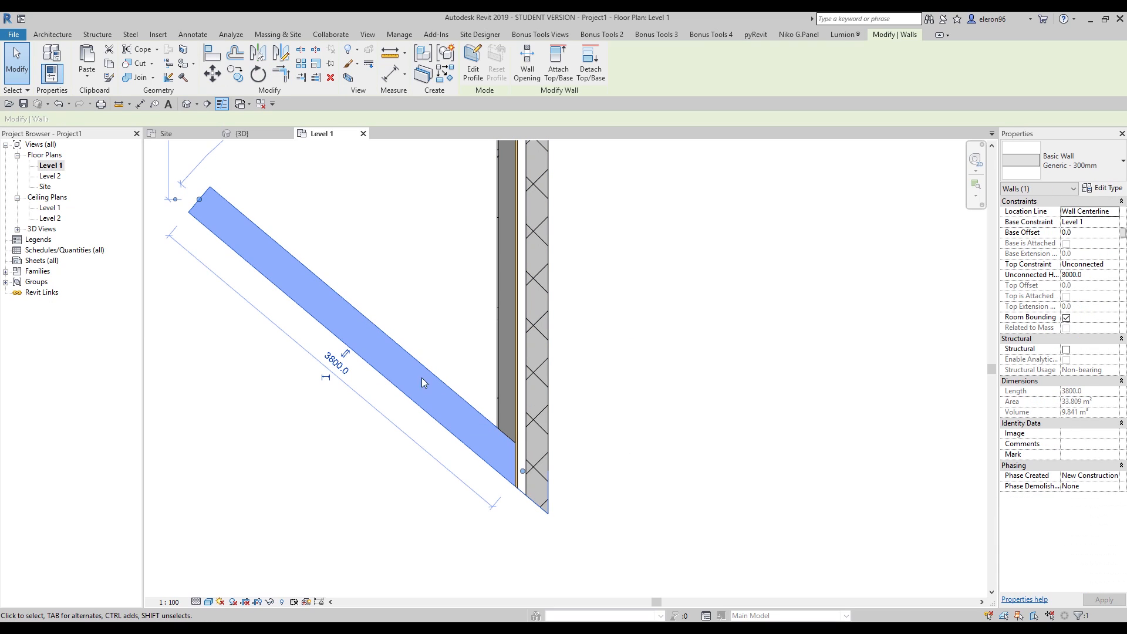
right_click(523, 474)
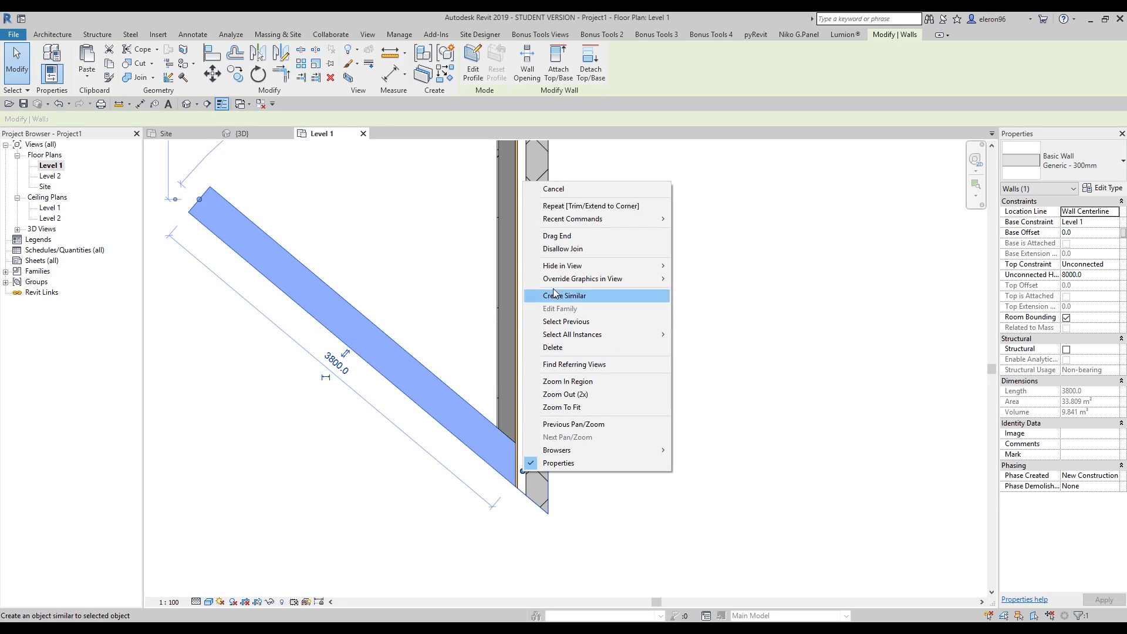
click(578, 252)
click(679, 465)
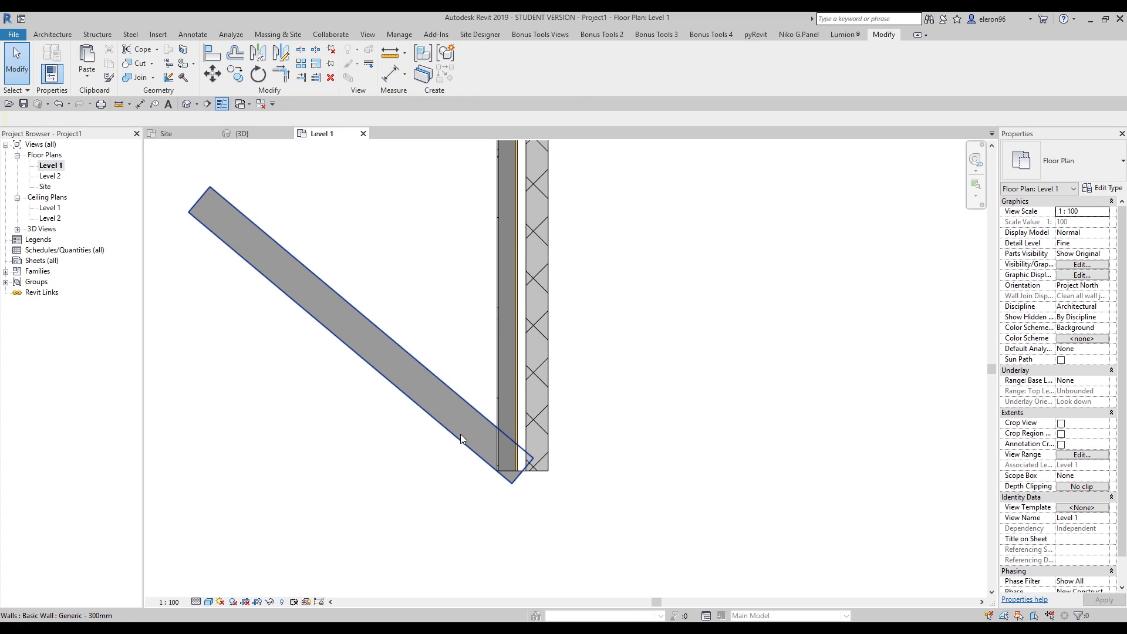
Extend the diagonal wall's lower end past the vertical wall to a length of about 4540 mm.
click(461, 435)
drag(523, 471, 595, 514)
click(692, 491)
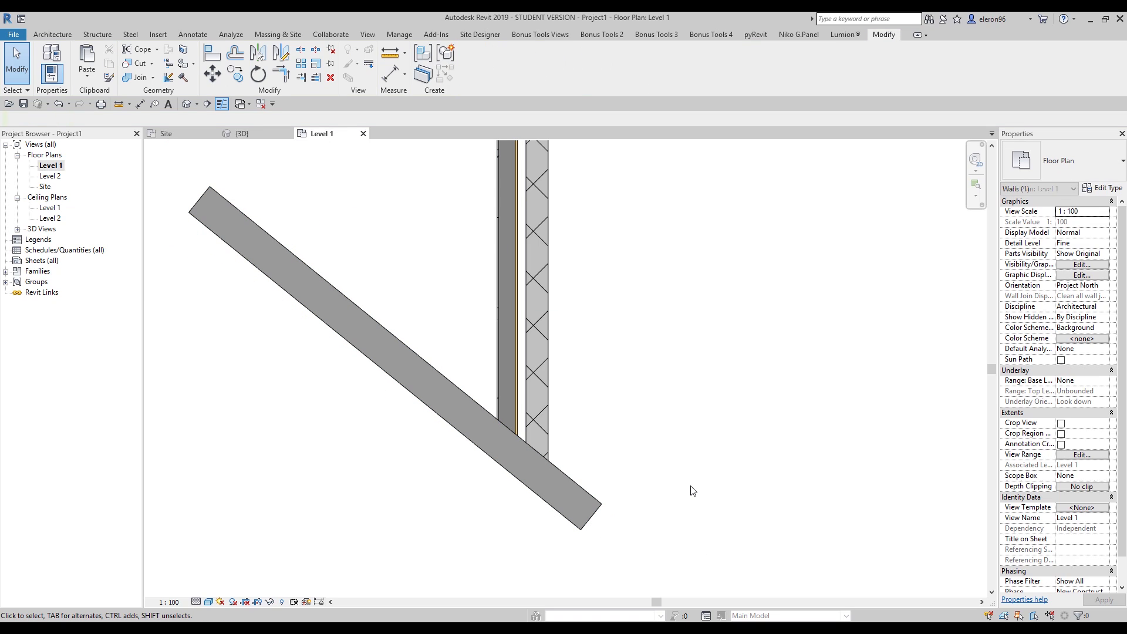
click(538, 431)
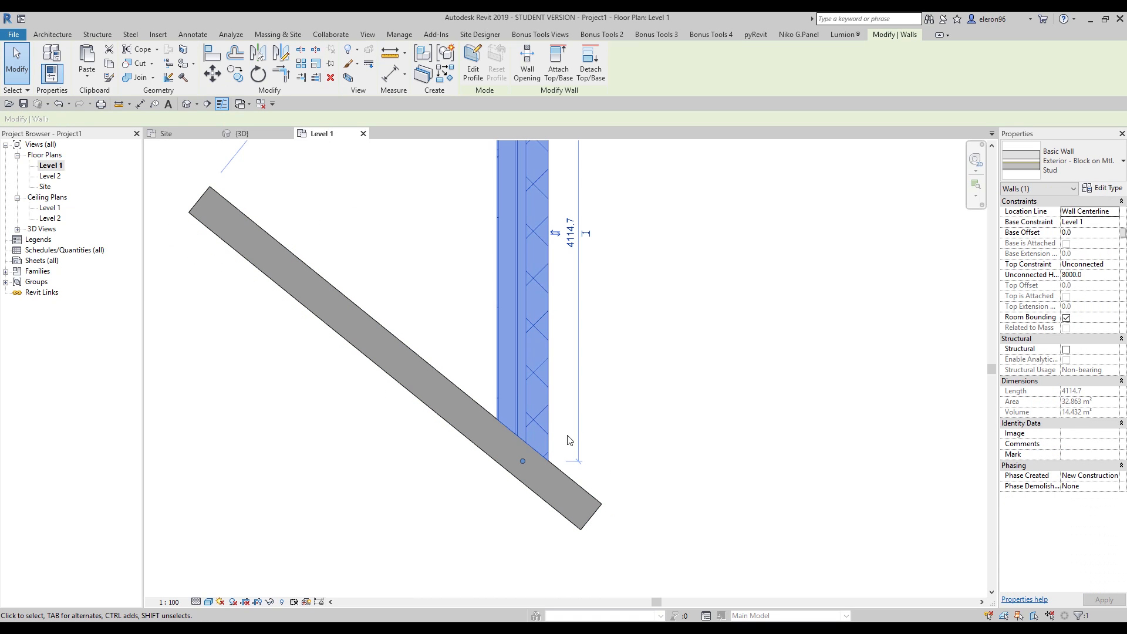
click(610, 447)
click(577, 503)
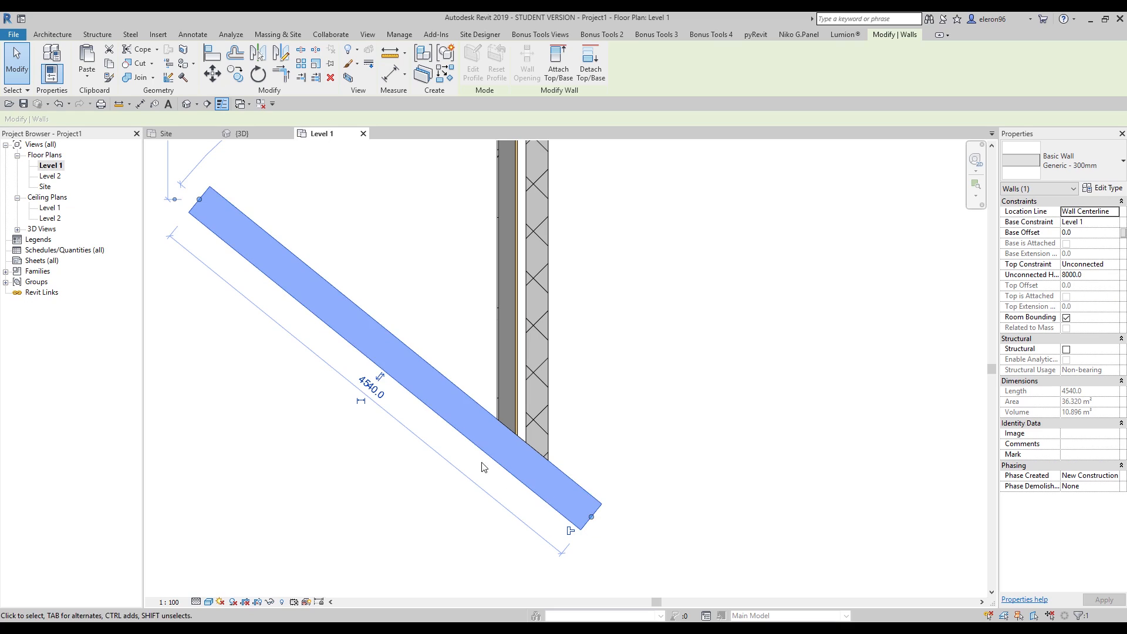
click(664, 451)
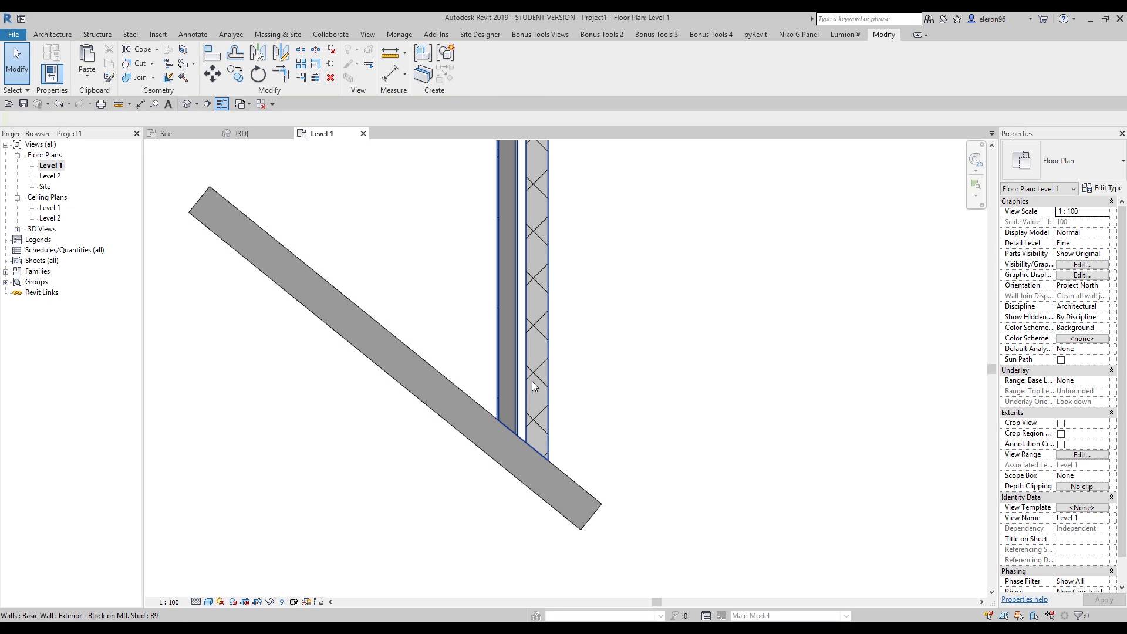
Trim/extend the separate diagonal layered wall and the middle vertical layered wall into a corner.
scroll(610, 447, down, 4)
scroll(628, 422, up, 2)
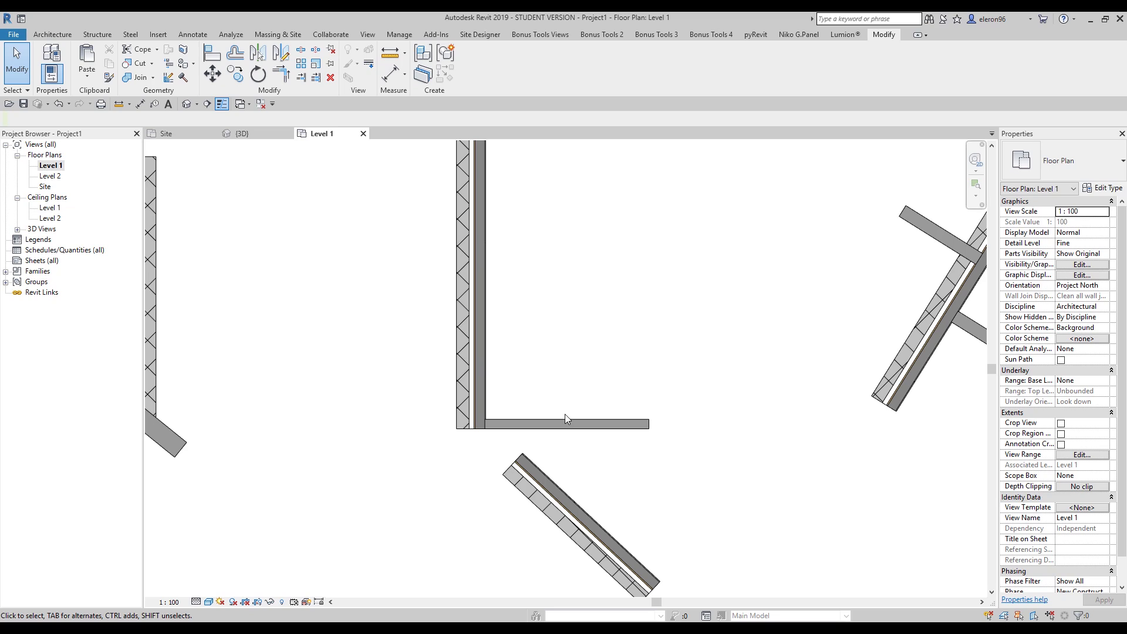
middle_drag(556, 375, 568, 357)
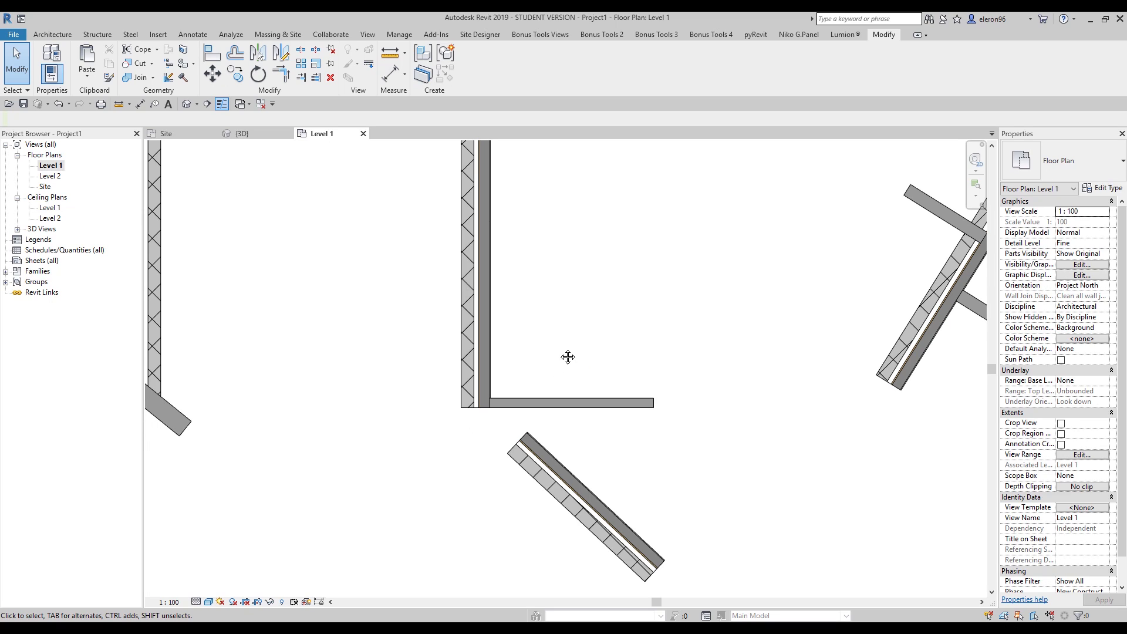
key(t)
key(r)
click(543, 468)
click(482, 341)
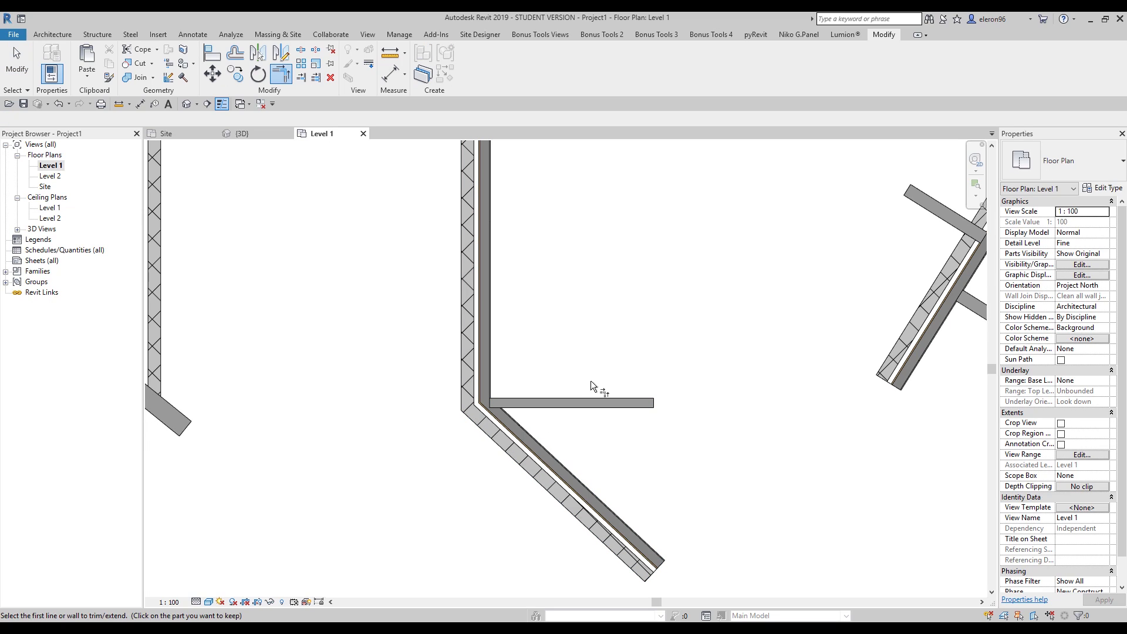
key(Escape)
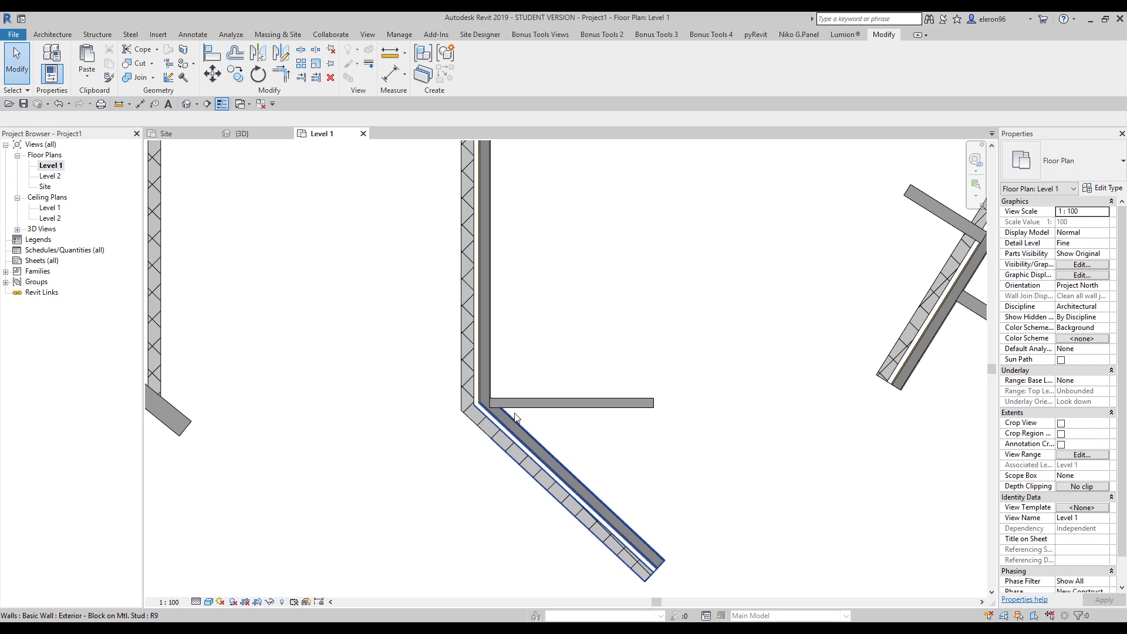
Try to shorten the horizontal 150 mm wall from its end at the layered walls' corner.
scroll(528, 411, up, 3)
scroll(458, 411, up, 2)
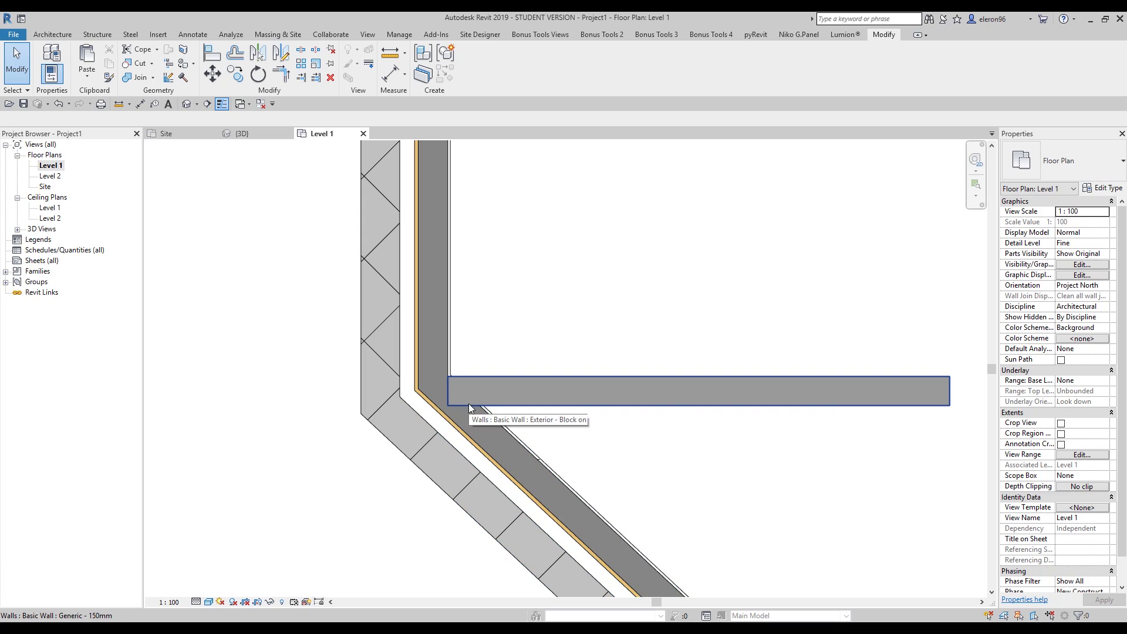
click(489, 394)
drag(405, 392, 438, 392)
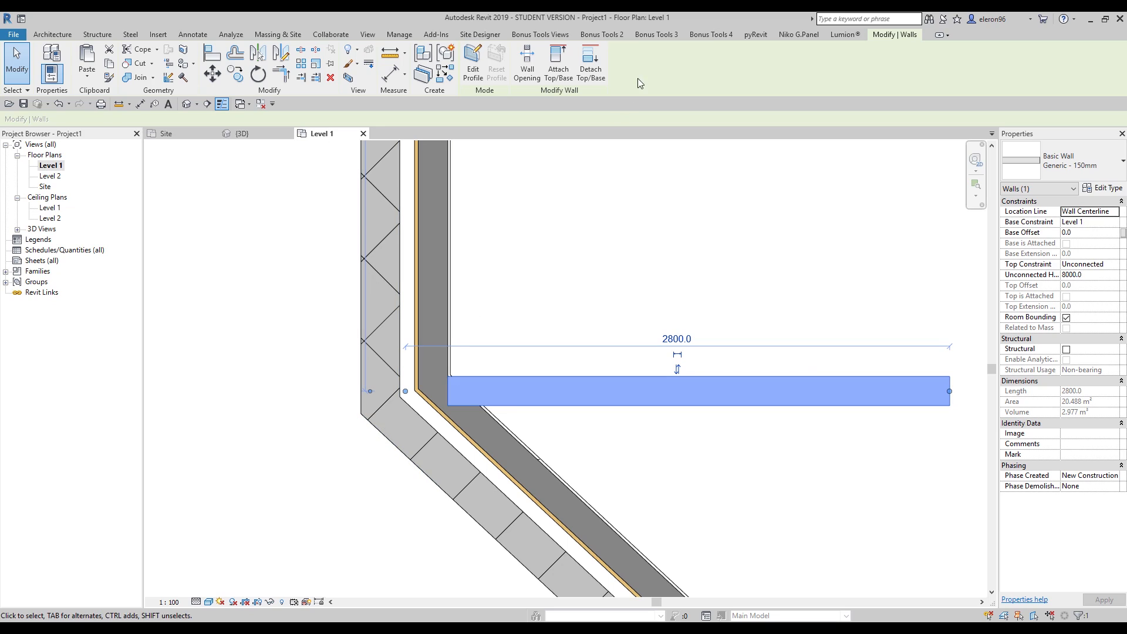
click(840, 169)
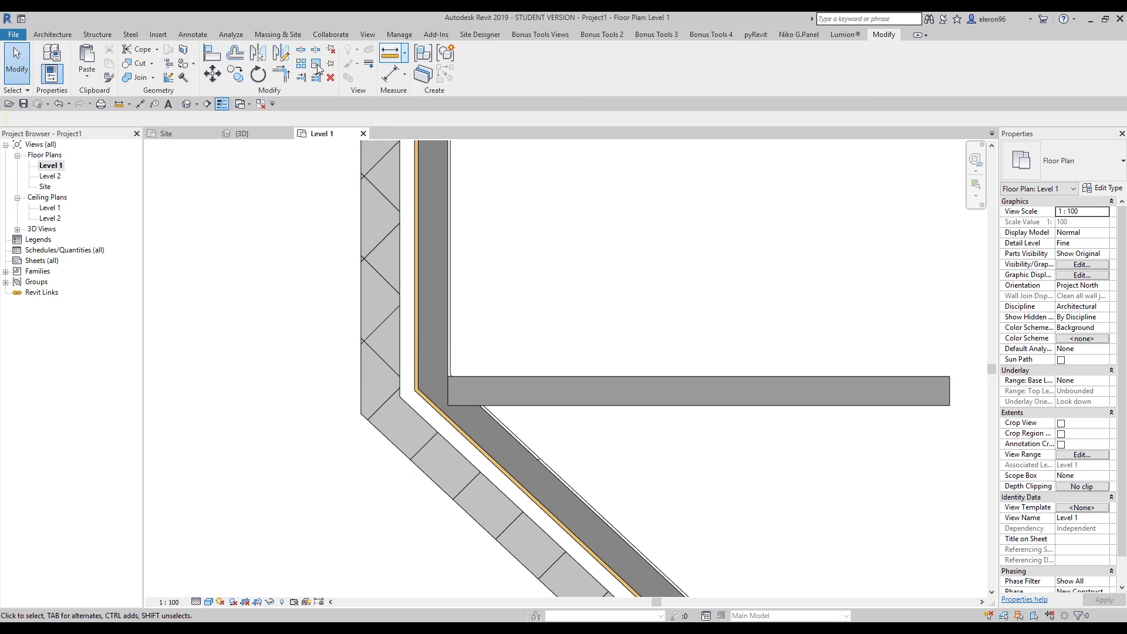
Edit the wall join where the layered walls meet the horizontal 150 mm wall and cycle through its Butt configurations.
click(169, 78)
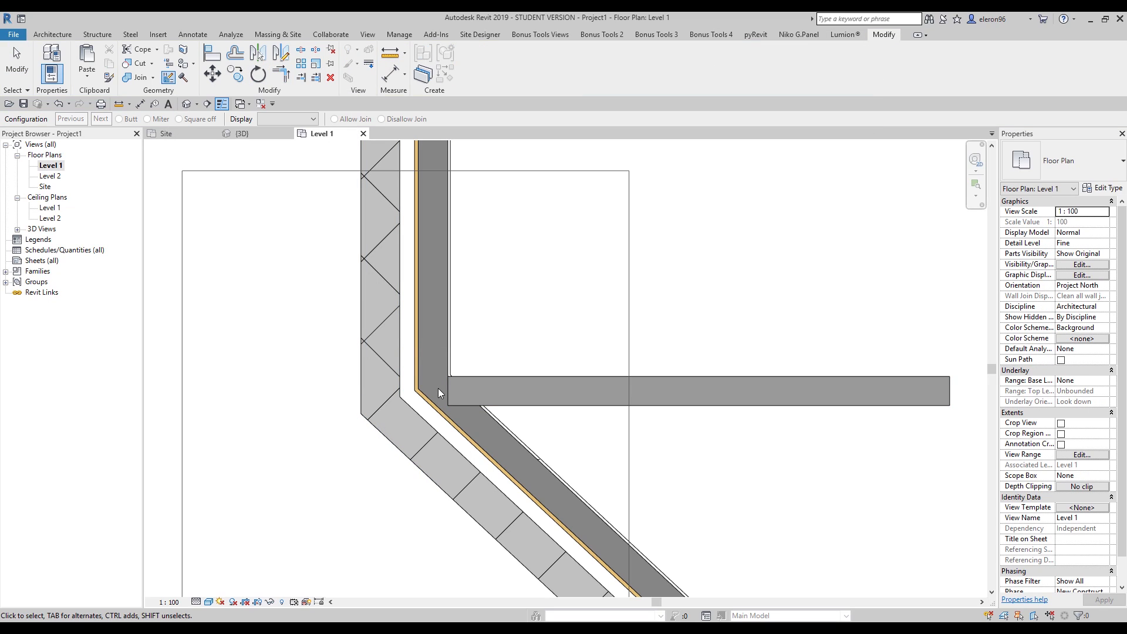
click(442, 399)
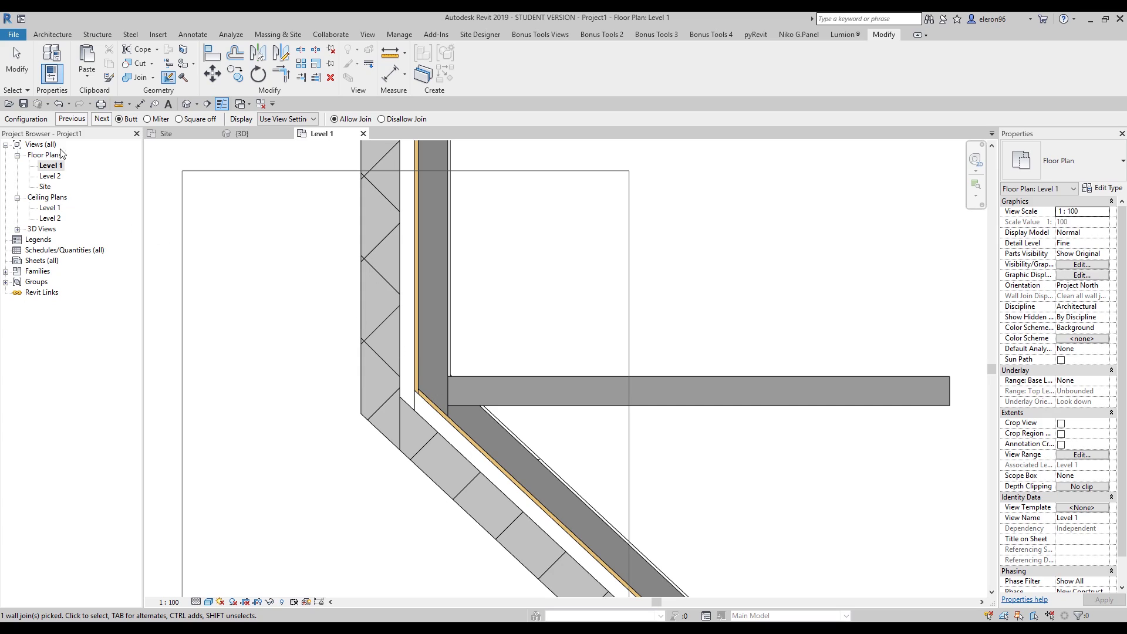
click(105, 121)
click(105, 120)
click(106, 121)
click(106, 120)
click(106, 121)
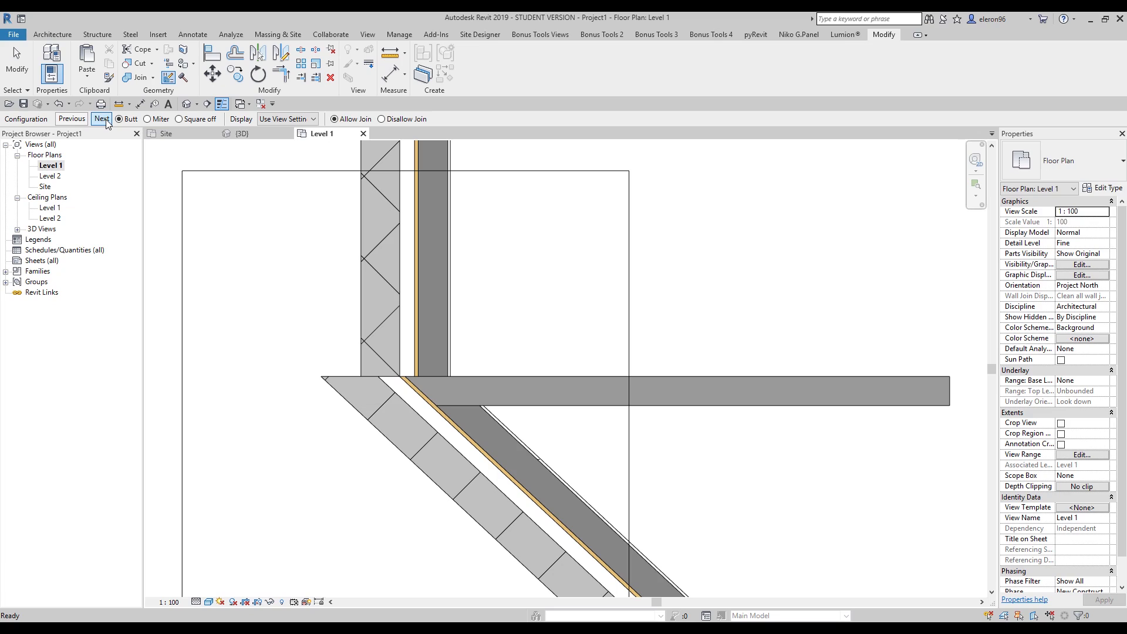
click(106, 120)
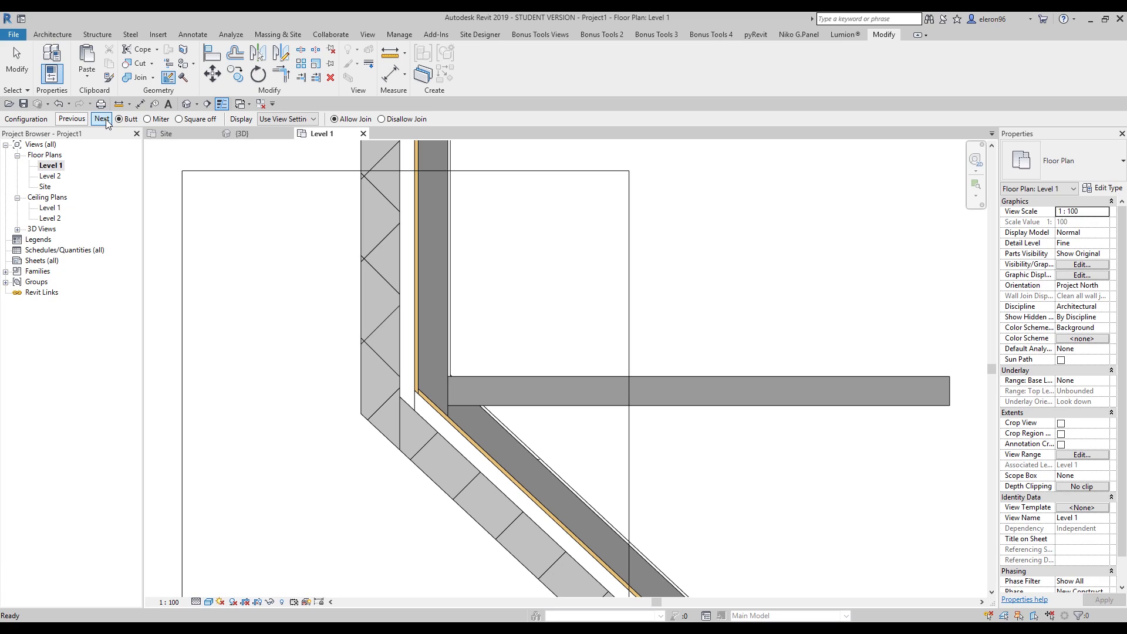
Switch the corner join to Miter and cycle through its configurations.
click(148, 120)
click(103, 120)
click(103, 121)
click(103, 121)
click(103, 120)
click(103, 120)
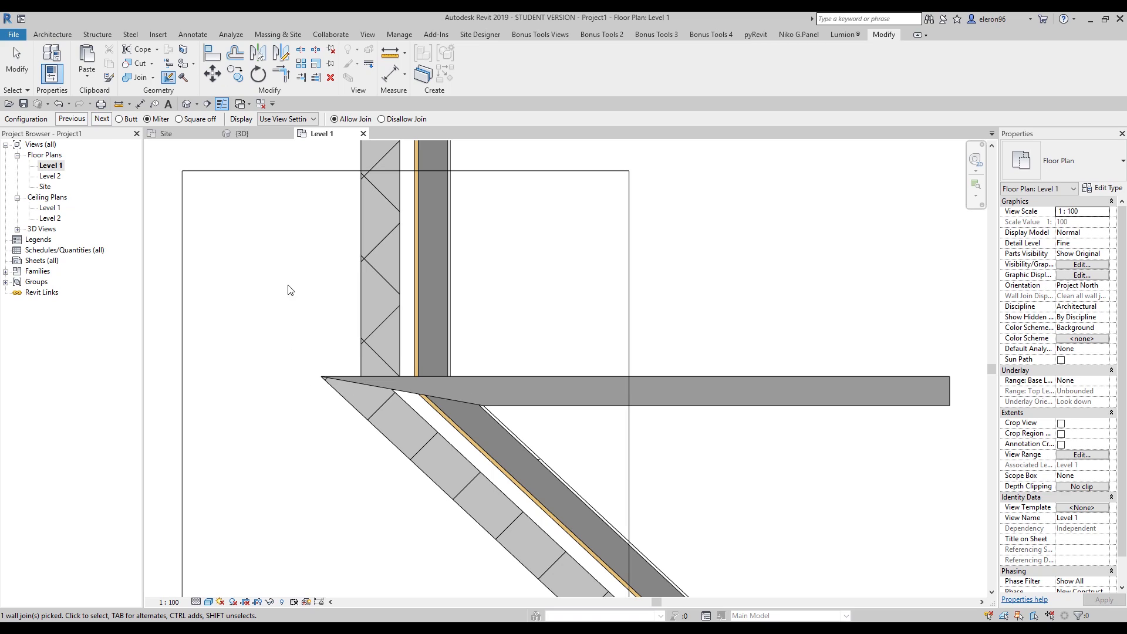
Switch the corner join to Square off and cycle to the configuration where the vertical layered wall runs through the corner.
click(188, 121)
click(108, 121)
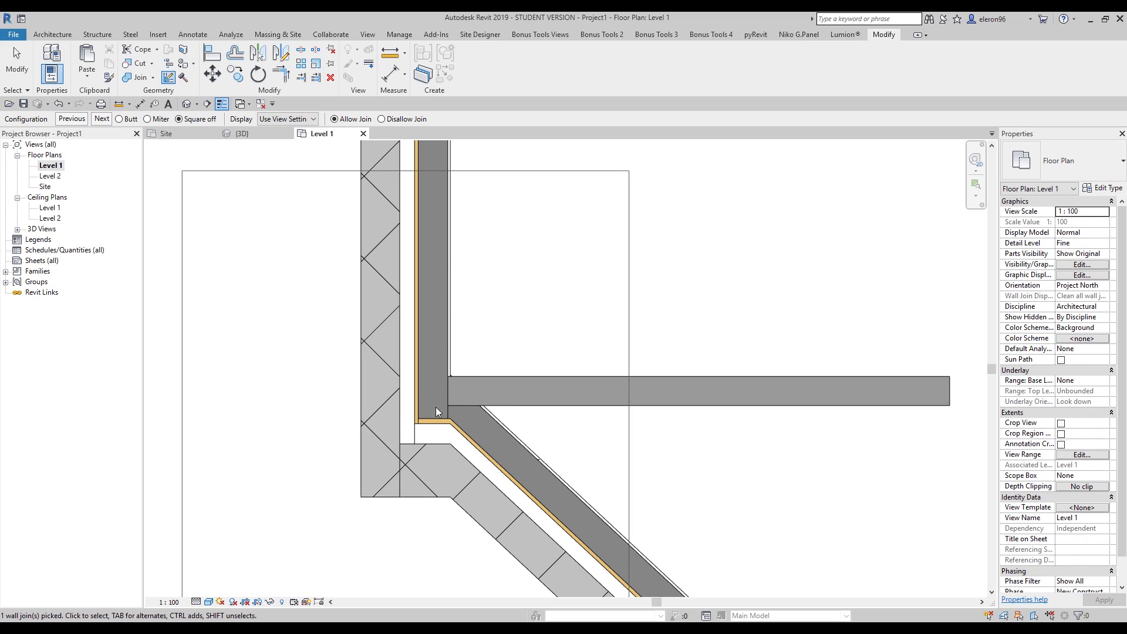
scroll(469, 400, down, 4)
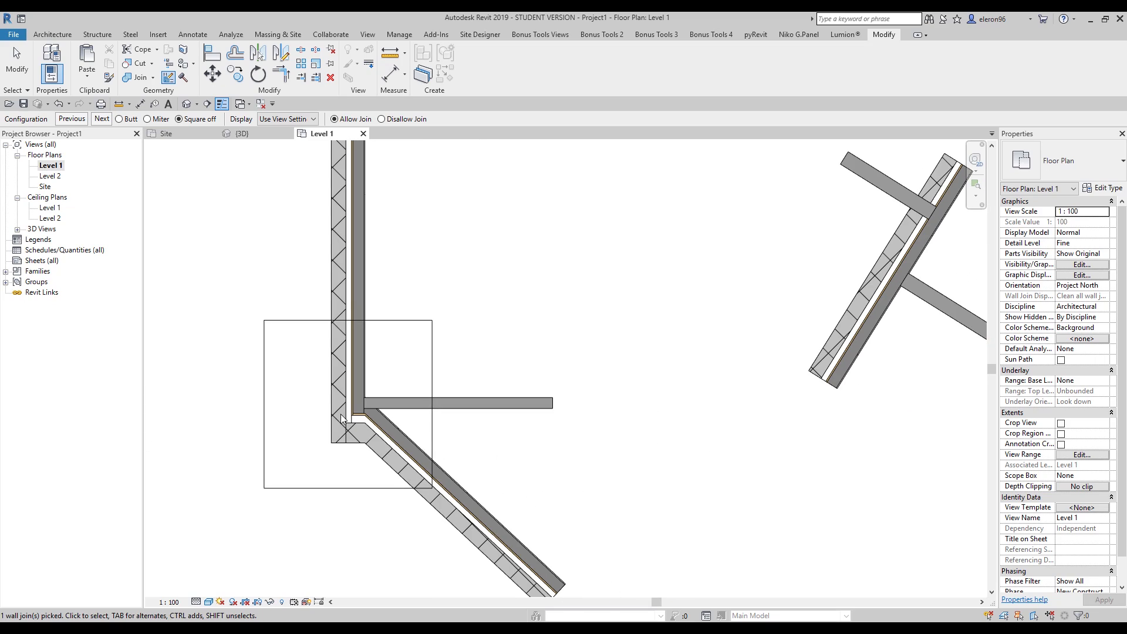
click(101, 119)
click(102, 120)
click(101, 119)
click(73, 120)
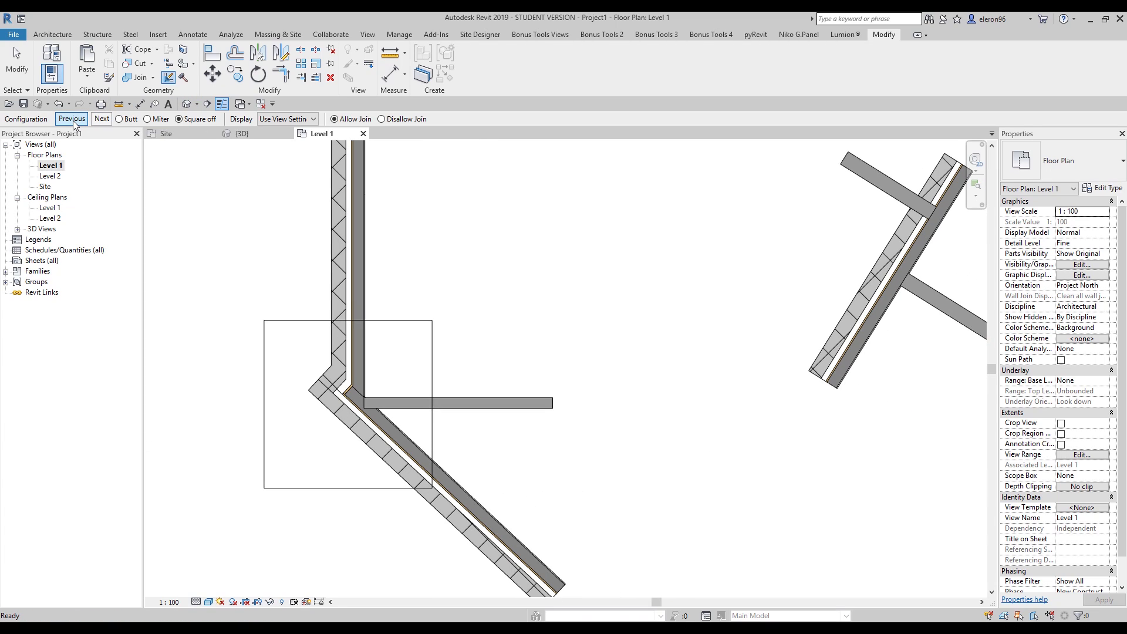
click(99, 121)
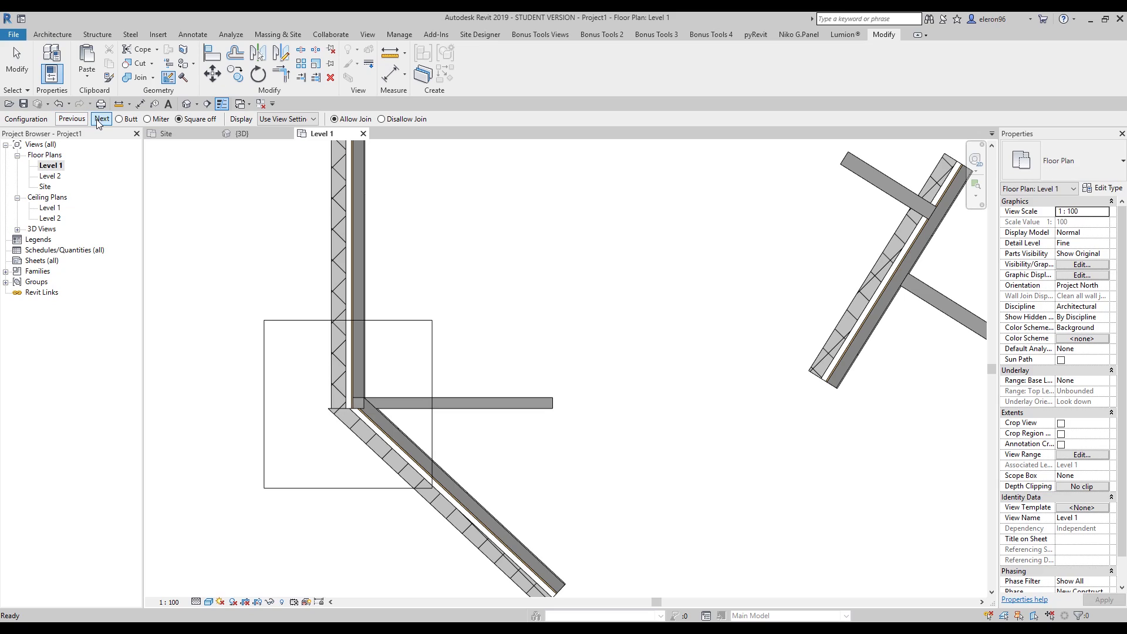
click(98, 119)
click(99, 119)
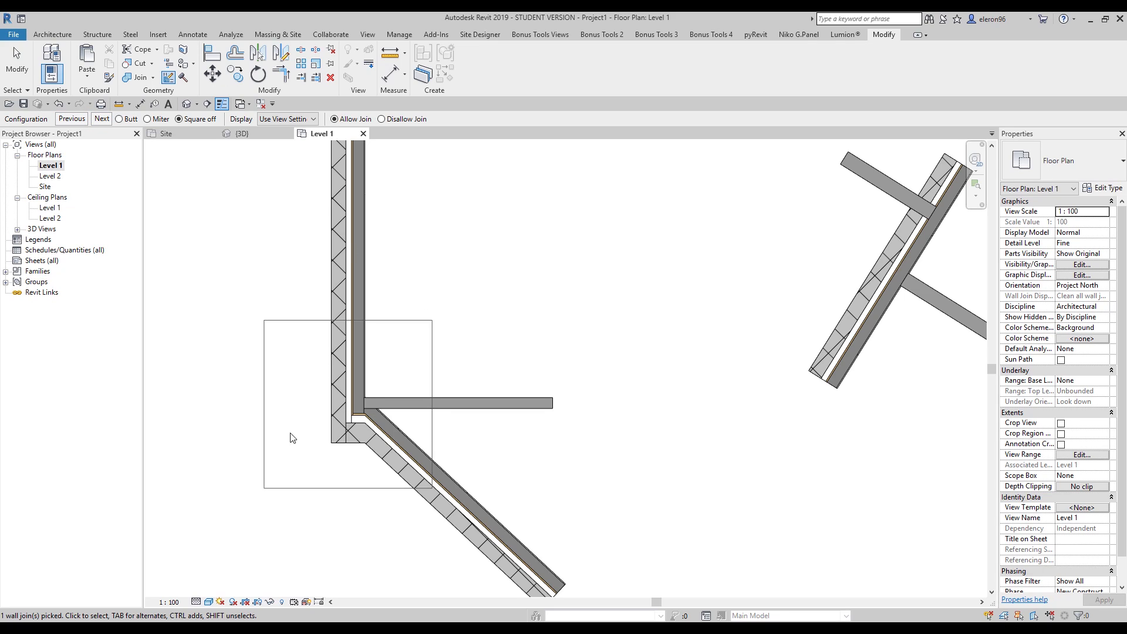
Check the display options of the corner join and finish editing the wall join.
click(287, 123)
click(286, 129)
click(513, 334)
scroll(508, 329, down, 1)
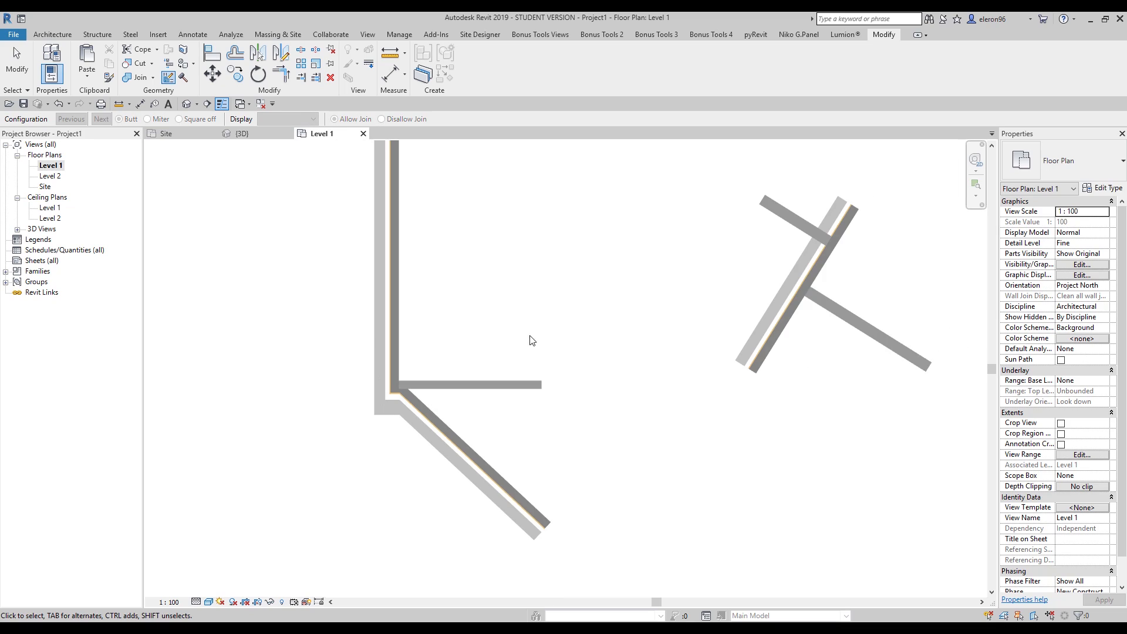
key(Escape)
Shorten the upper 200 mm wall at the separate diagonal layered wall to about 980 mm, and try to extend it to the outer face.
scroll(381, 366, up, 2)
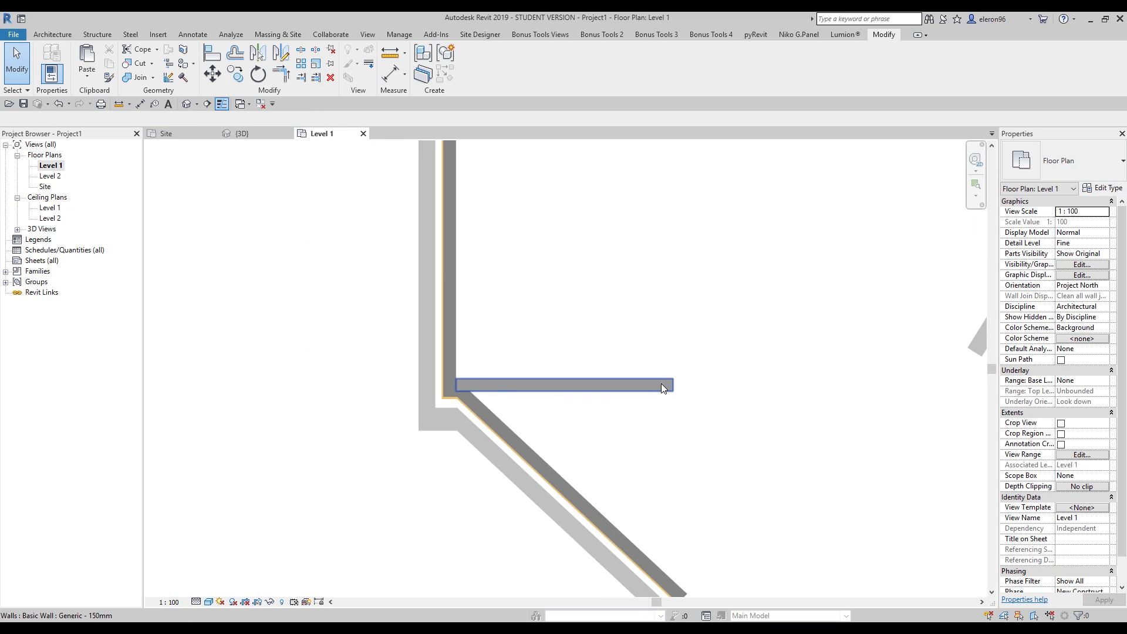
scroll(661, 385, down, 2)
middle_drag(809, 353, 592, 385)
middle_drag(506, 379, 262, 394)
scroll(382, 329, up, 2)
middle_drag(407, 400, 445, 387)
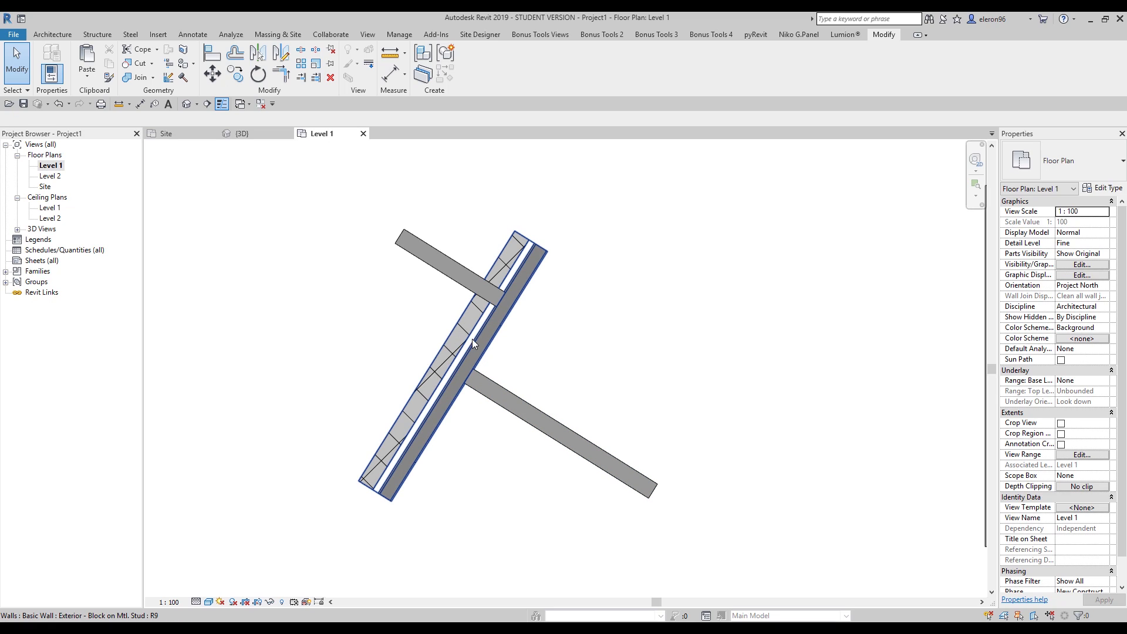
scroll(529, 267, up, 2)
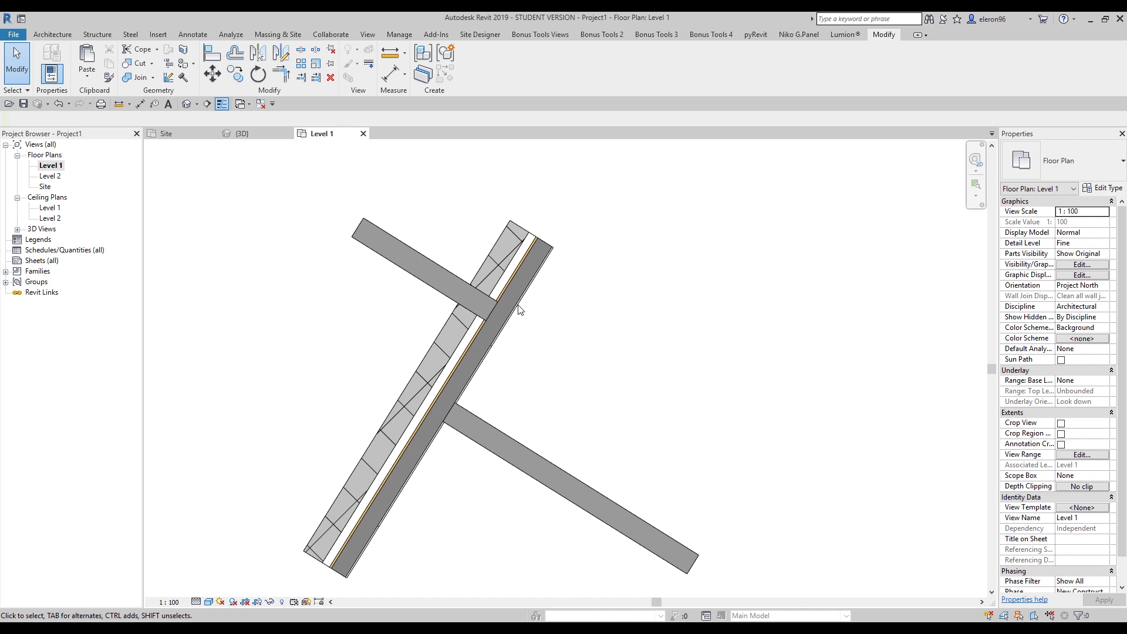
click(373, 239)
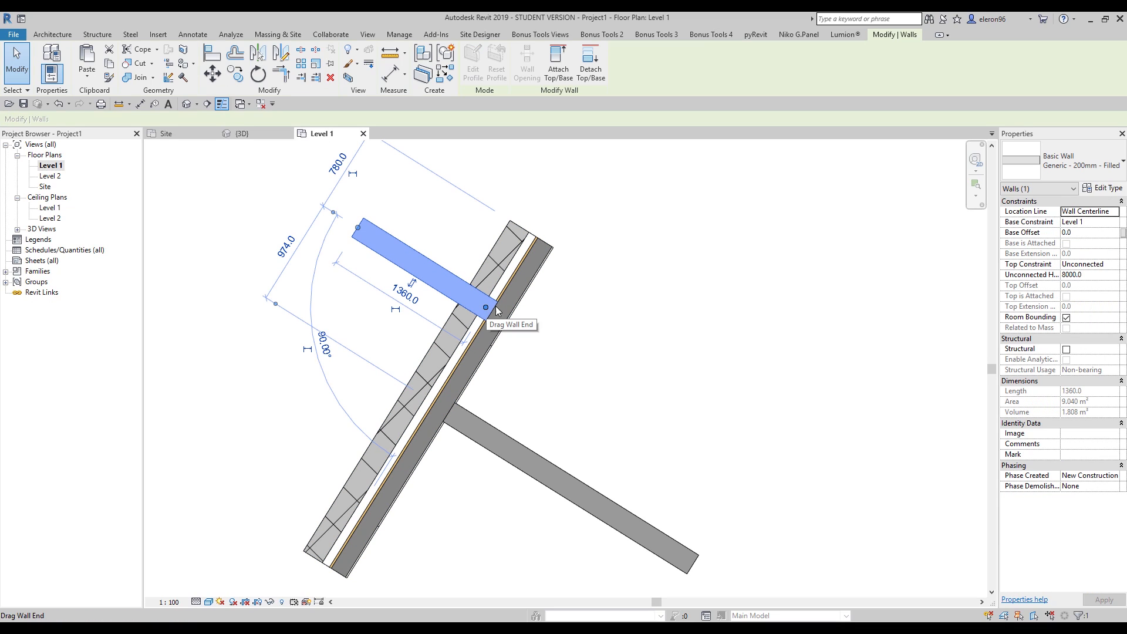
drag(486, 308, 451, 286)
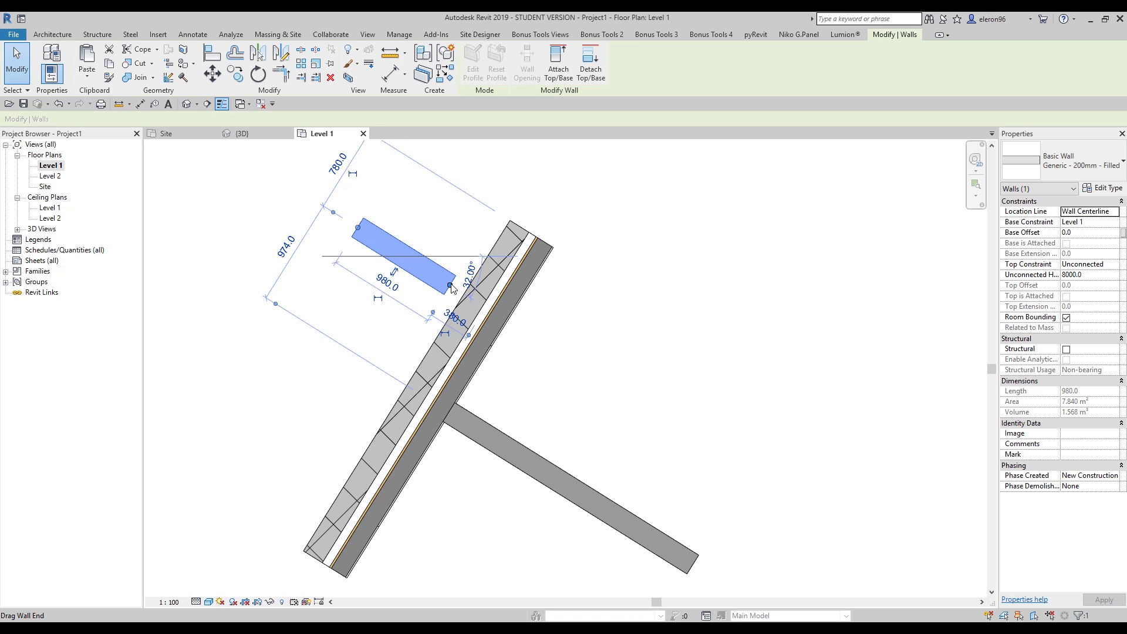
drag(450, 286, 465, 296)
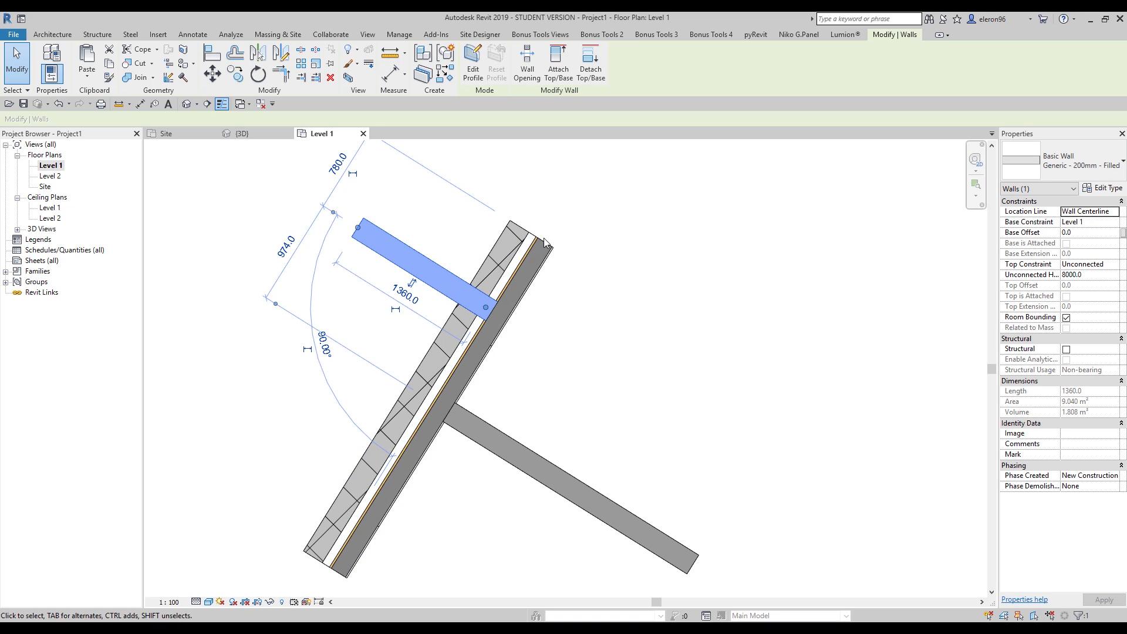
Disallow the join at the upper 200 mm wall's end and shorten the wall to about 1130 mm, up to the layered wall's outer face.
right_click(486, 310)
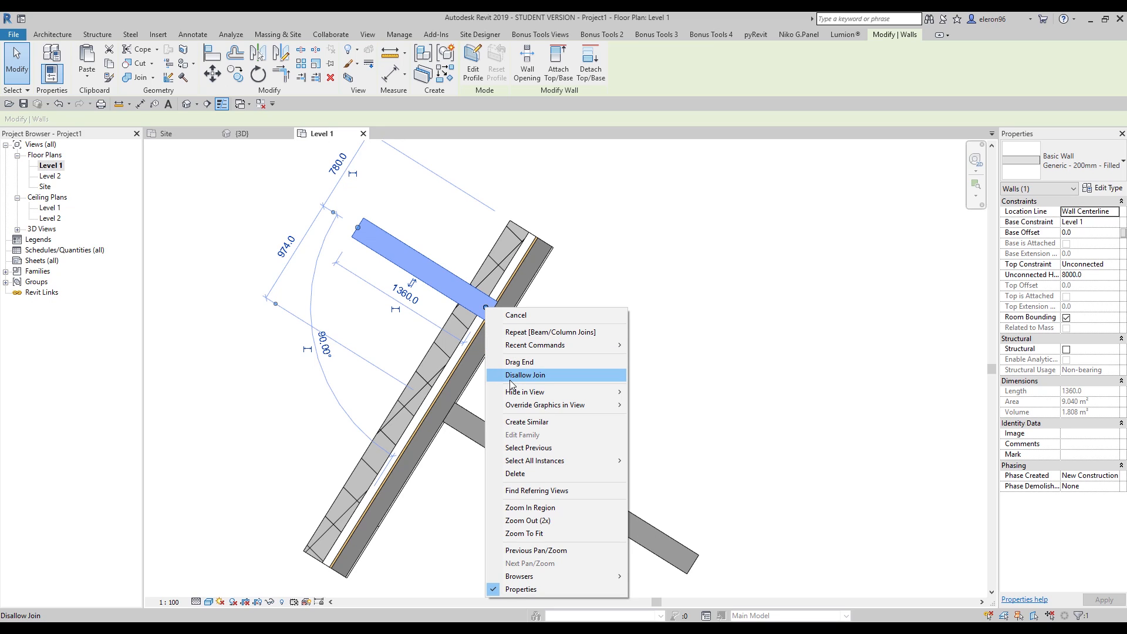
click(512, 375)
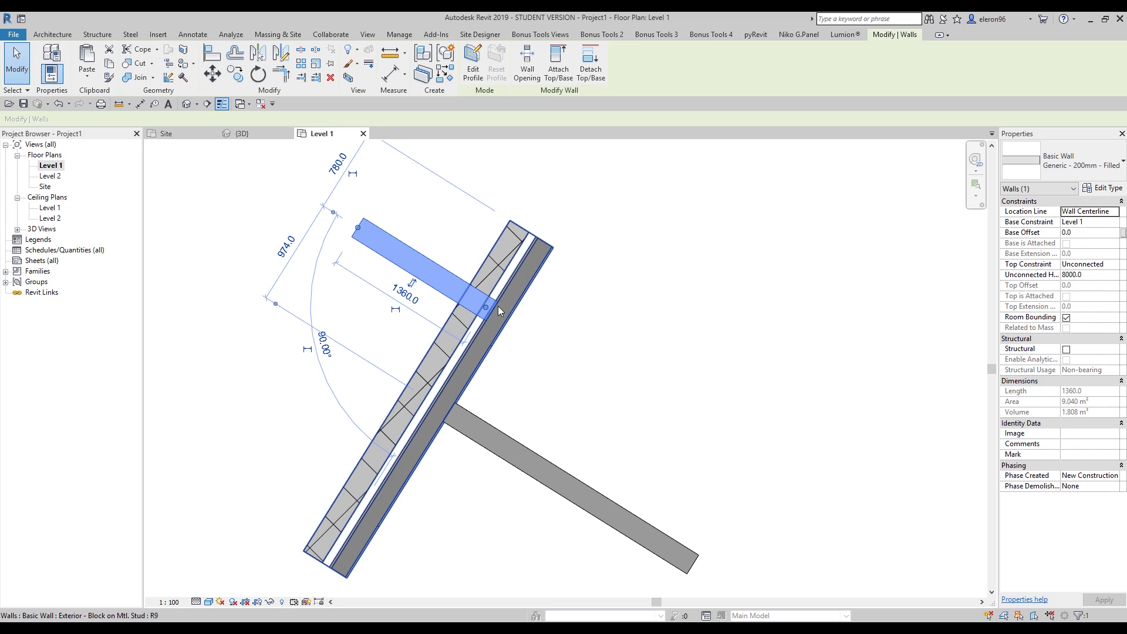
drag(486, 308, 467, 291)
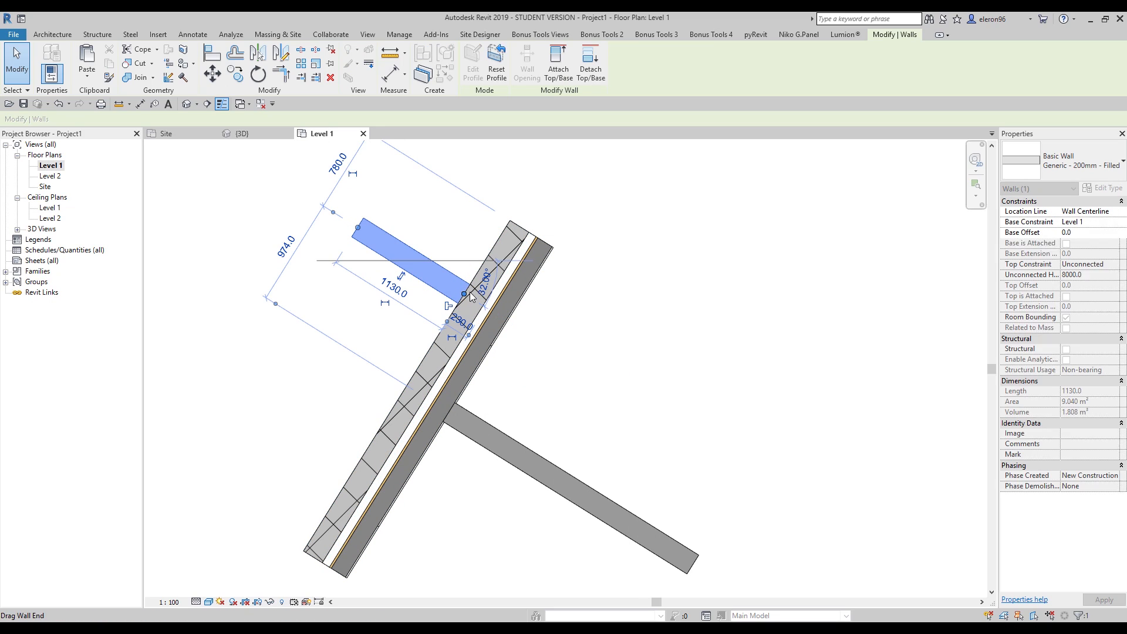
key(Escape)
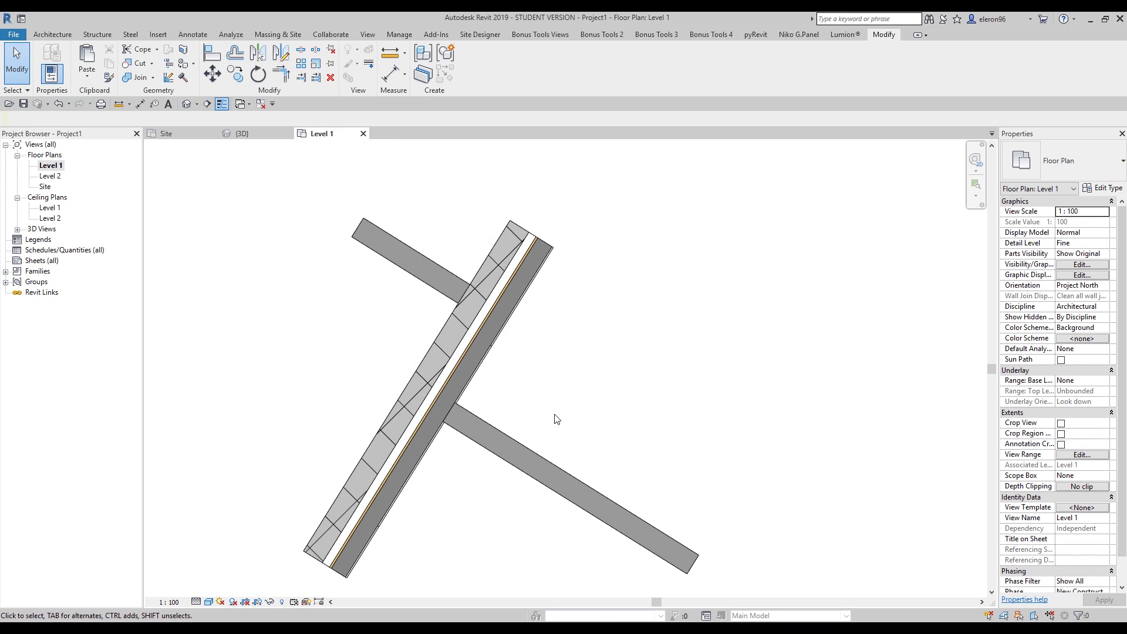
Disallow the join at the lower 200 mm wall's end and pull that end back to the layered wall's inner face.
click(465, 427)
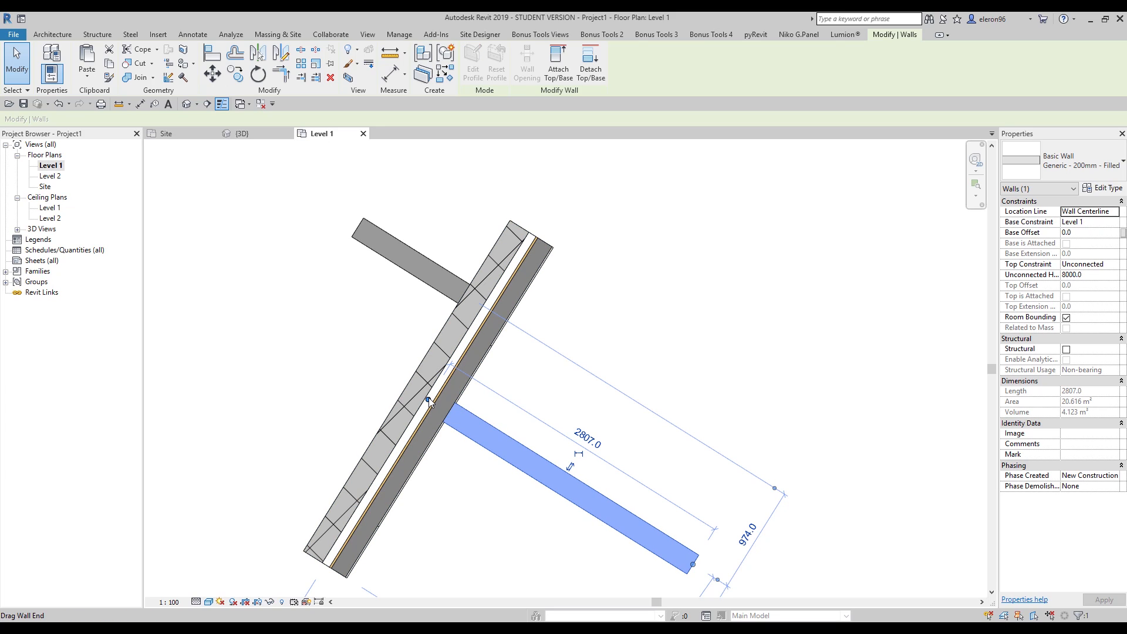
mouse_move(429, 401)
mouse_down()
mouse_move(455, 404)
mouse_move(459, 418)
mouse_move(429, 401)
mouse_up()
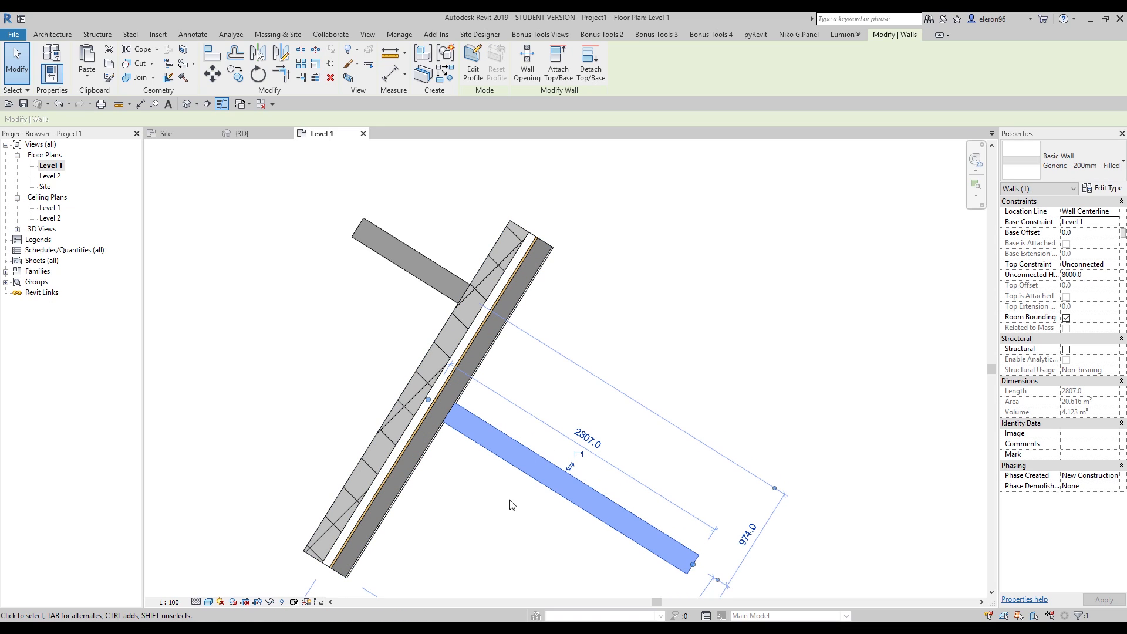
right_click(428, 400)
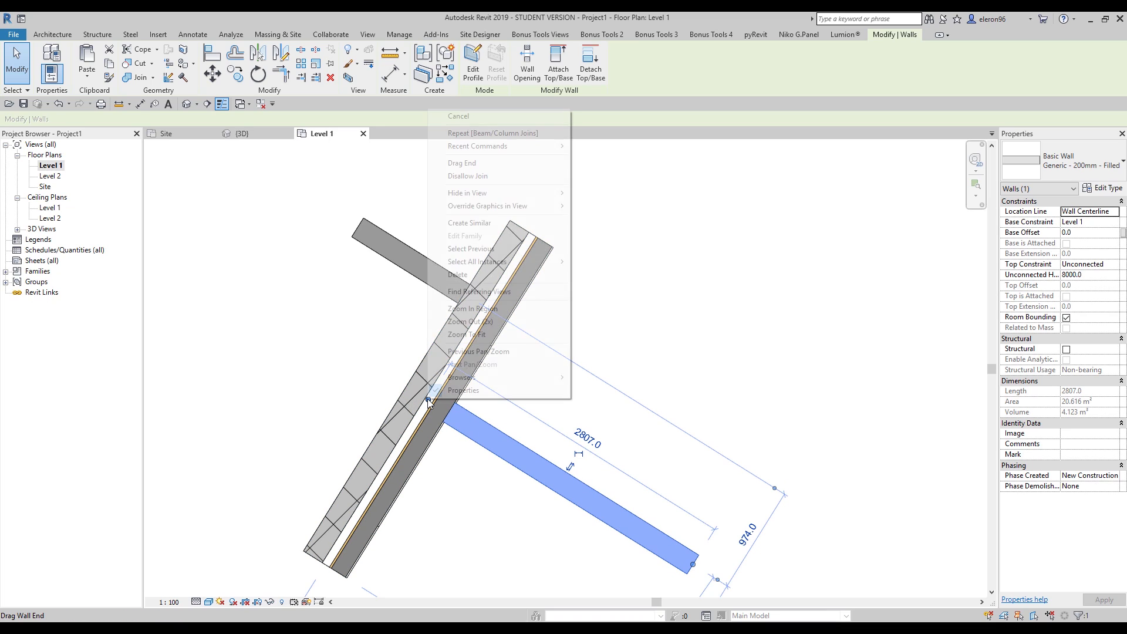
click(480, 176)
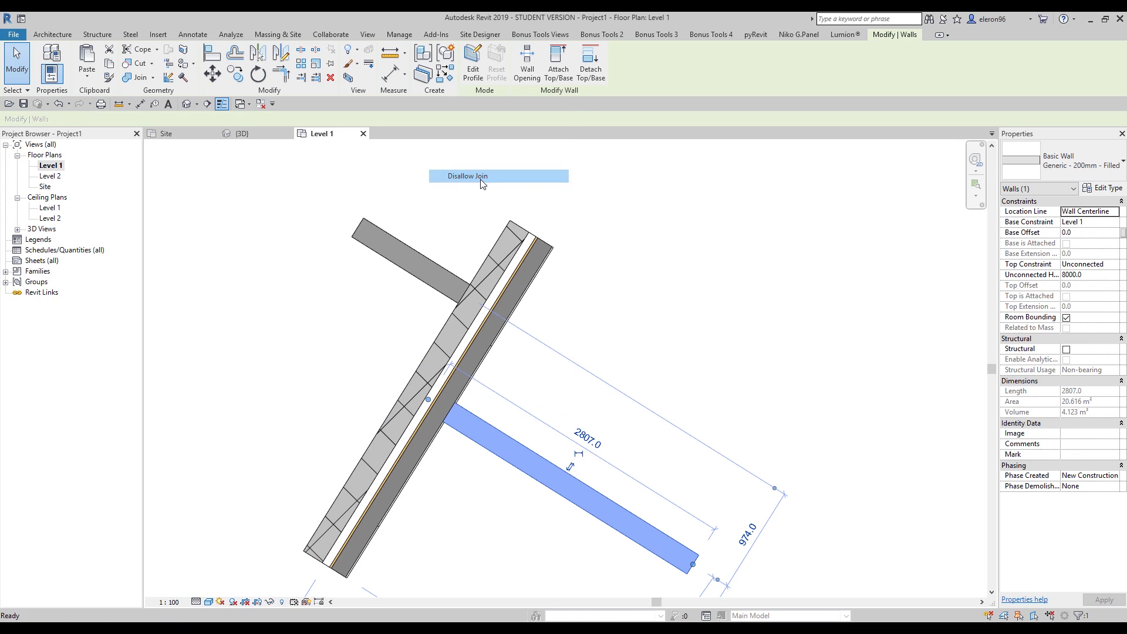
click(468, 425)
drag(414, 399, 450, 414)
click(634, 354)
Create an in-place model in the Walls category named Walls 6.
middle_drag(627, 408, 581, 347)
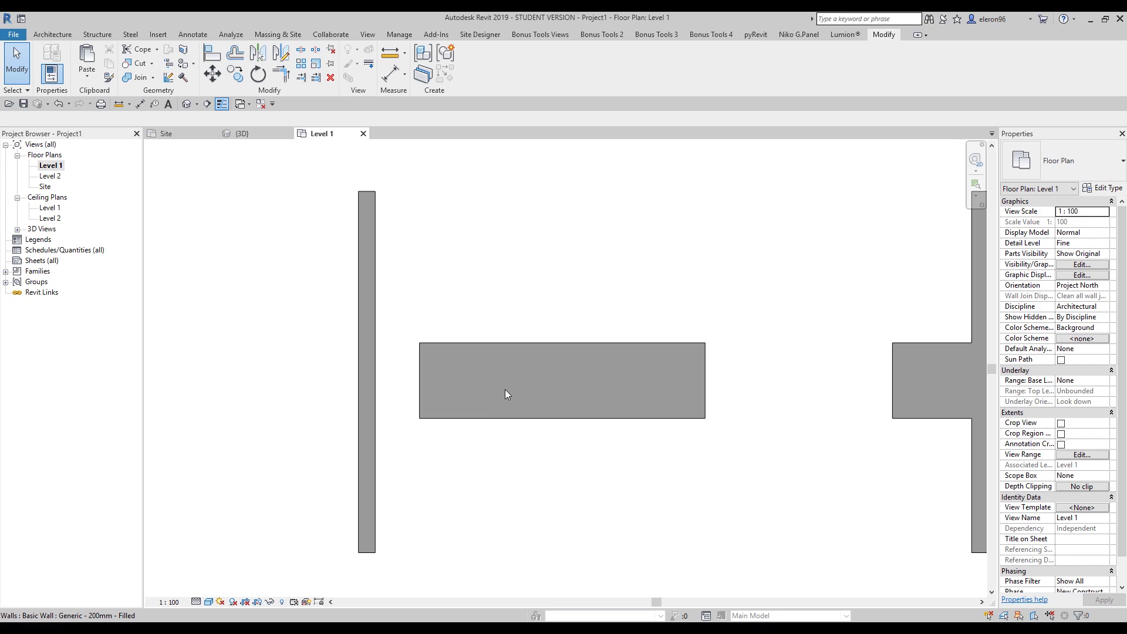
middle_drag(533, 460, 608, 404)
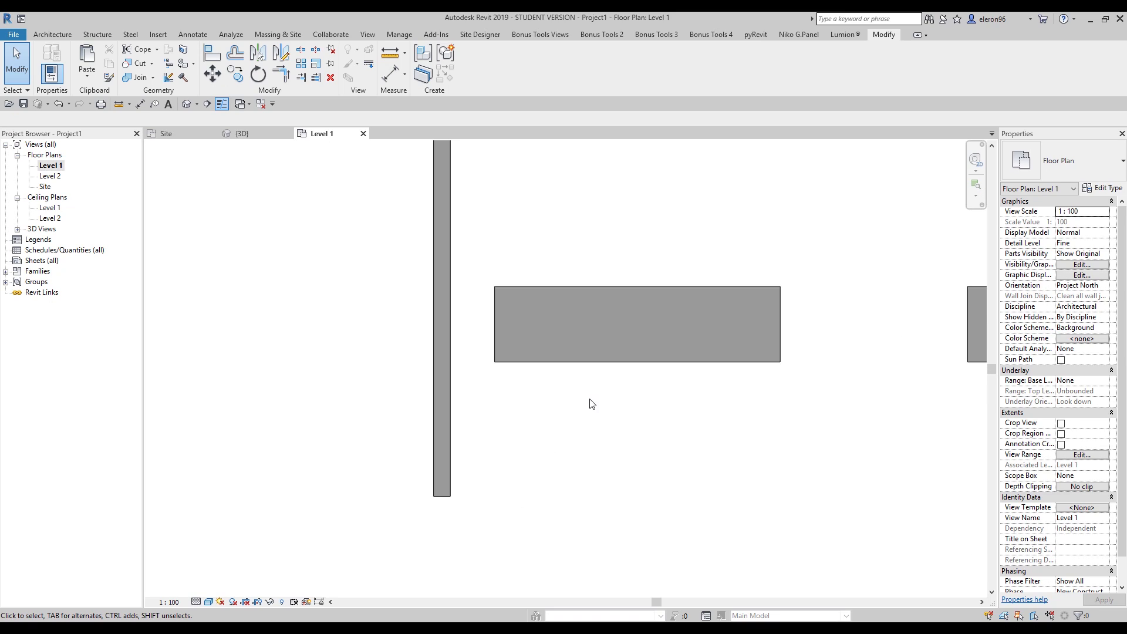
click(52, 34)
click(138, 57)
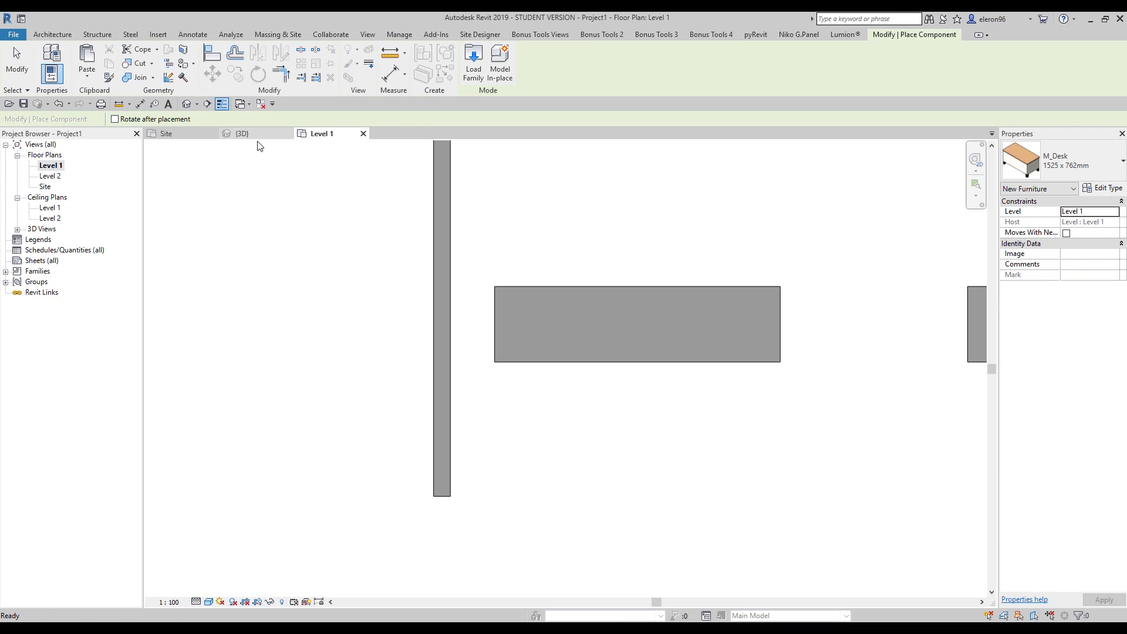
click(500, 62)
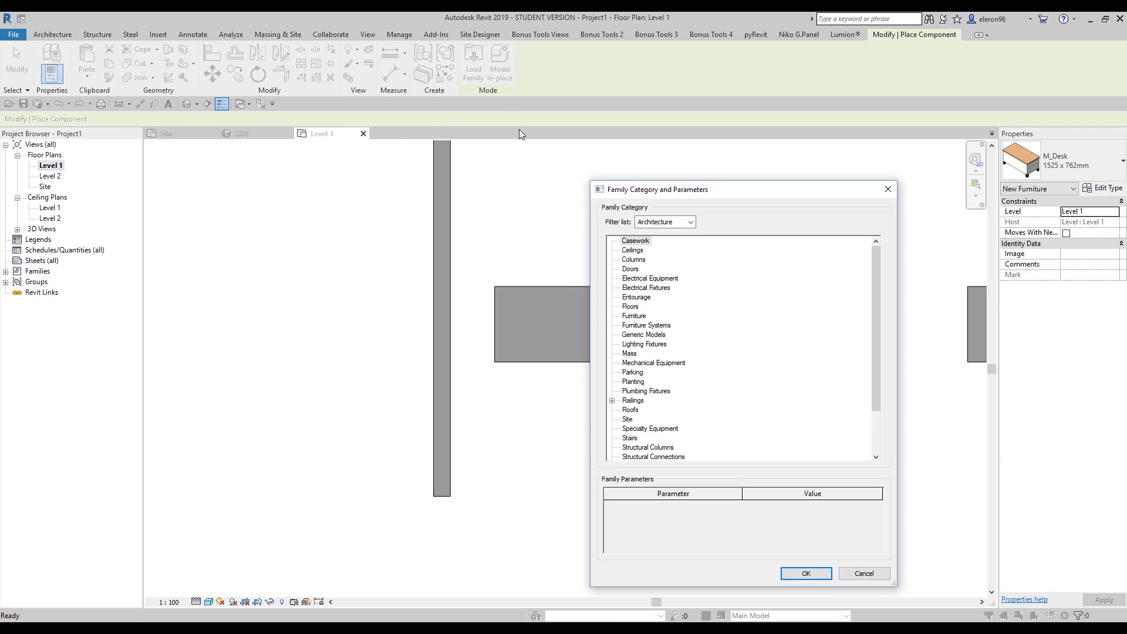
scroll(689, 406, down, 2)
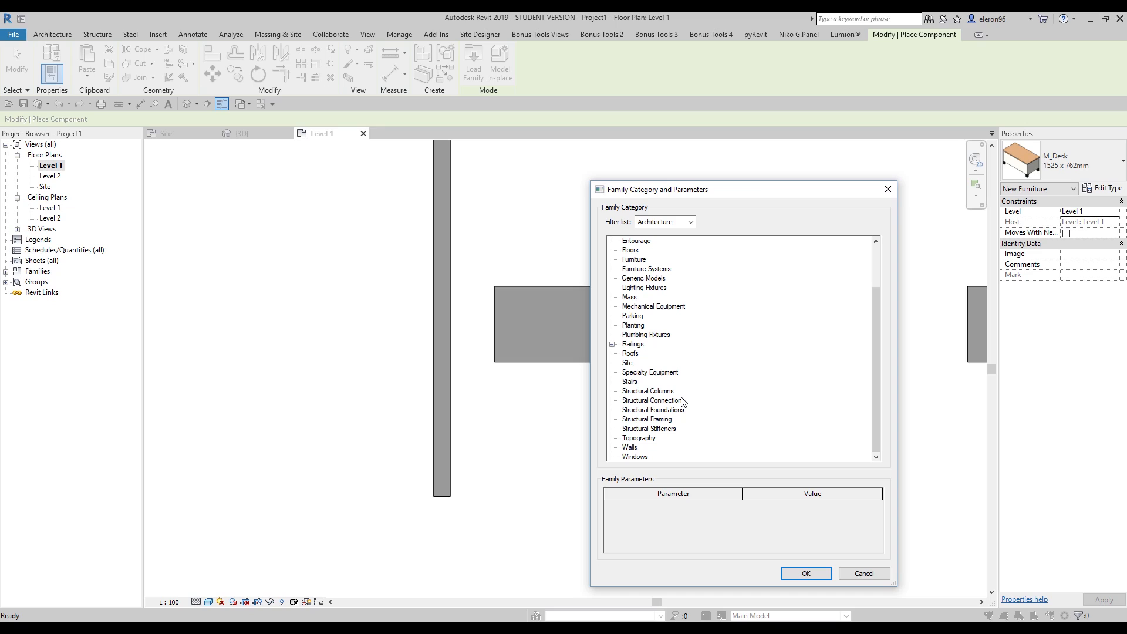
click(629, 450)
click(825, 570)
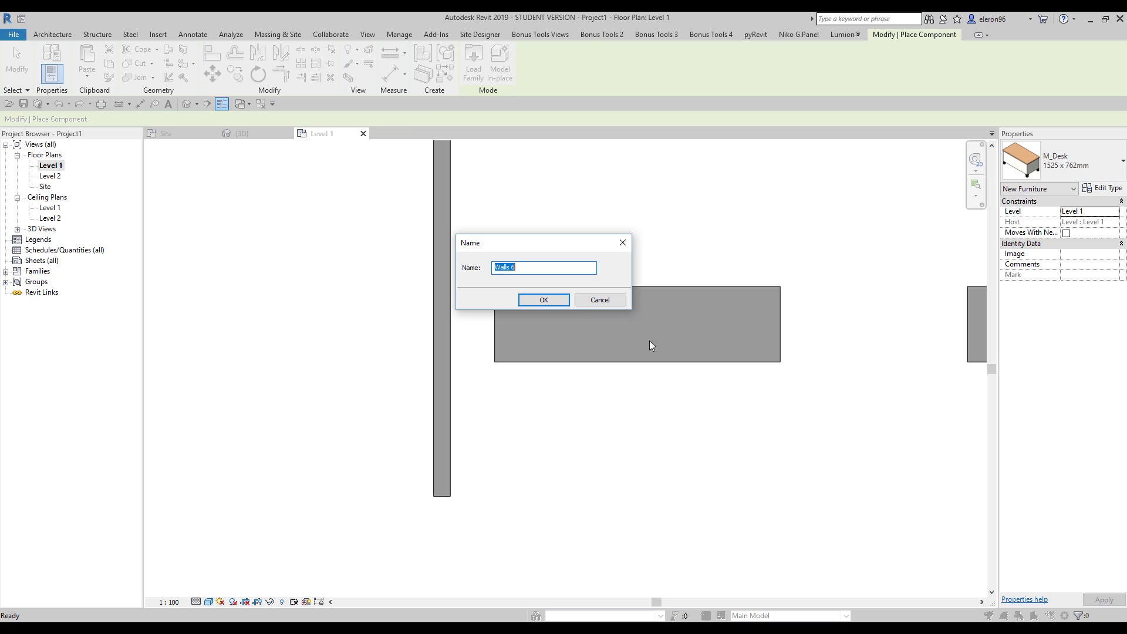
click(542, 300)
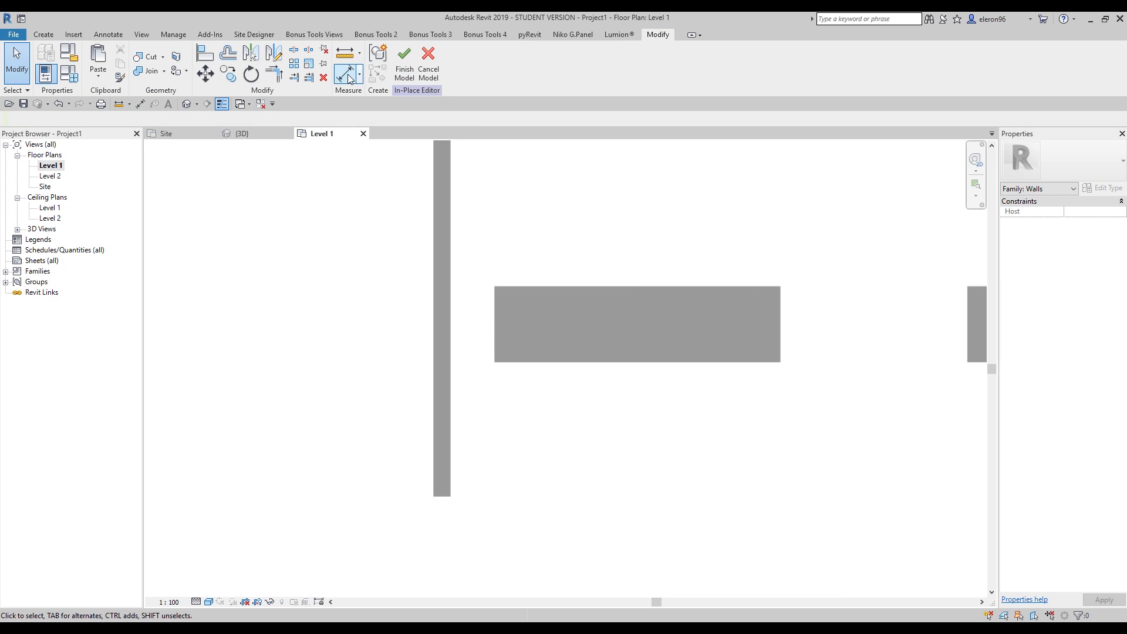
Start a solid extrusion and sketch its rectangular profile just below the thick horizontal wall, slightly shorter than that wall.
click(43, 34)
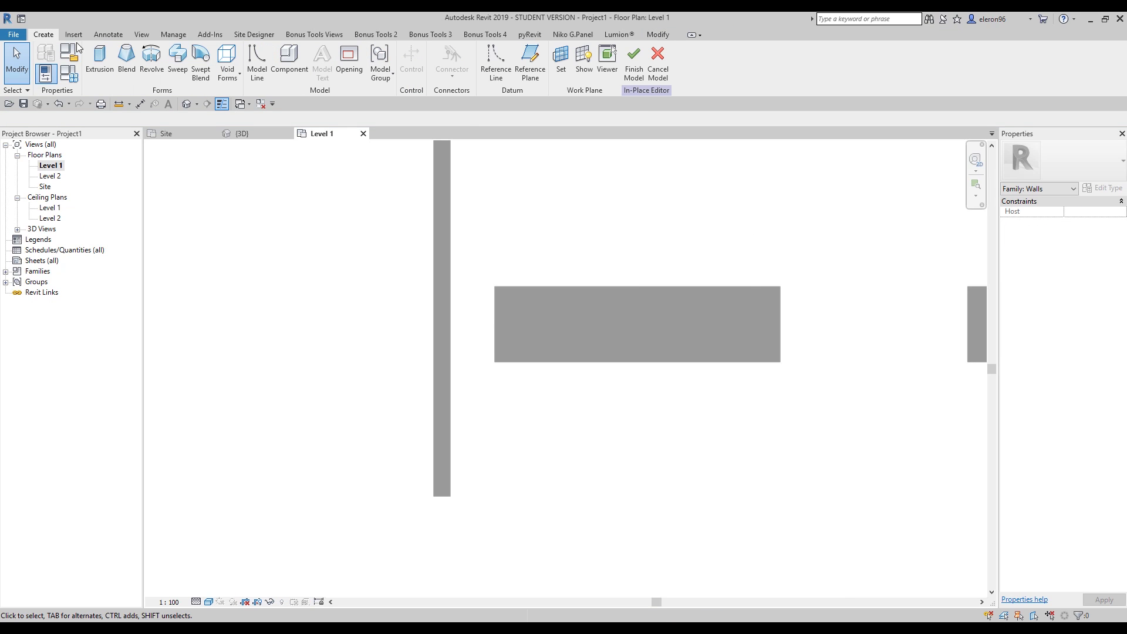
click(101, 62)
click(499, 387)
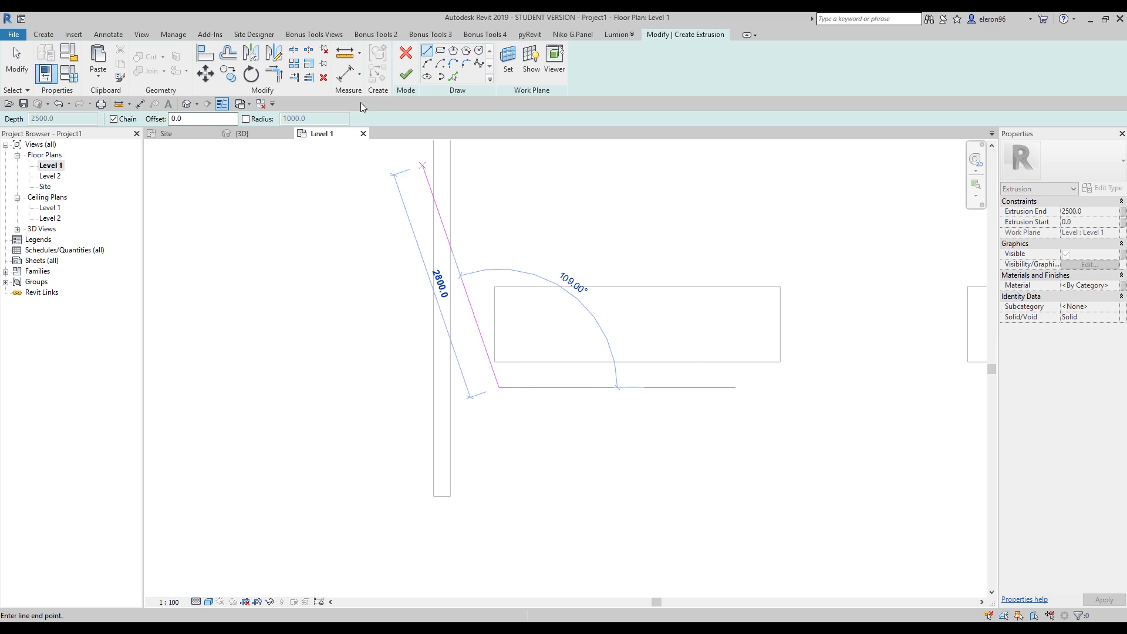
click(441, 51)
click(497, 388)
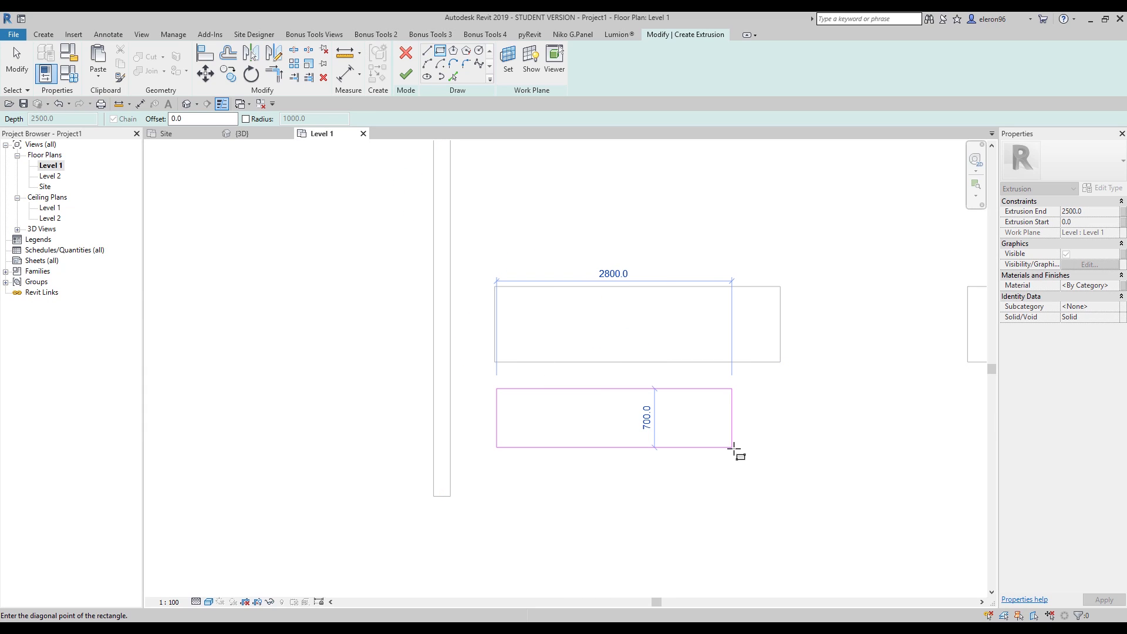
click(741, 439)
Set the extrusion end to 3000, then finish the extrusion and the in-place wall model.
click(1091, 213)
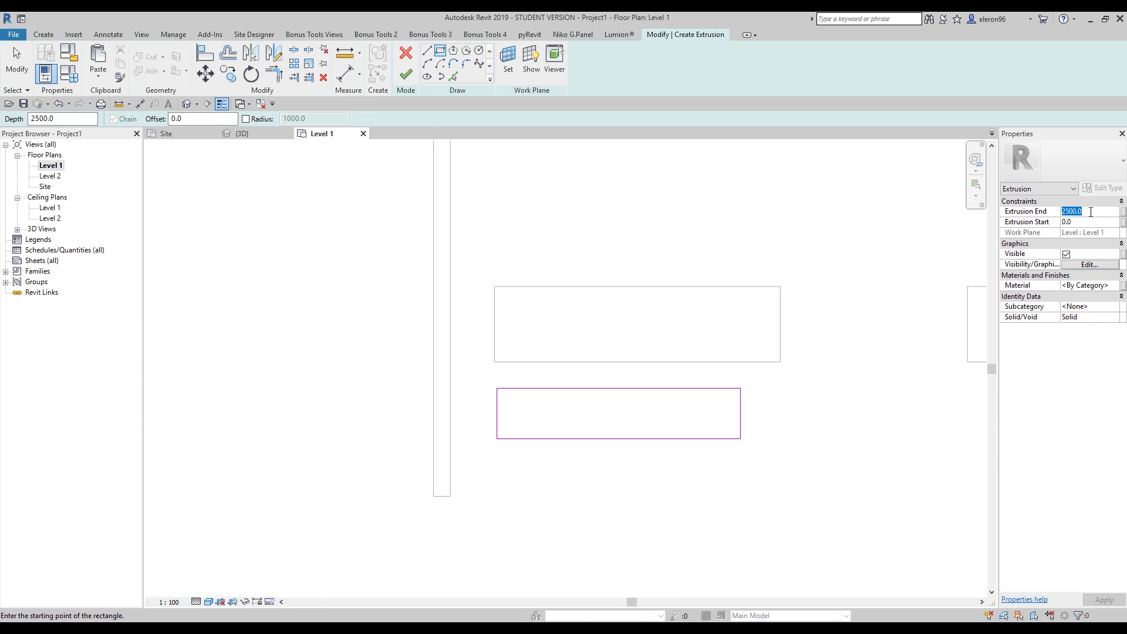
text(3000)
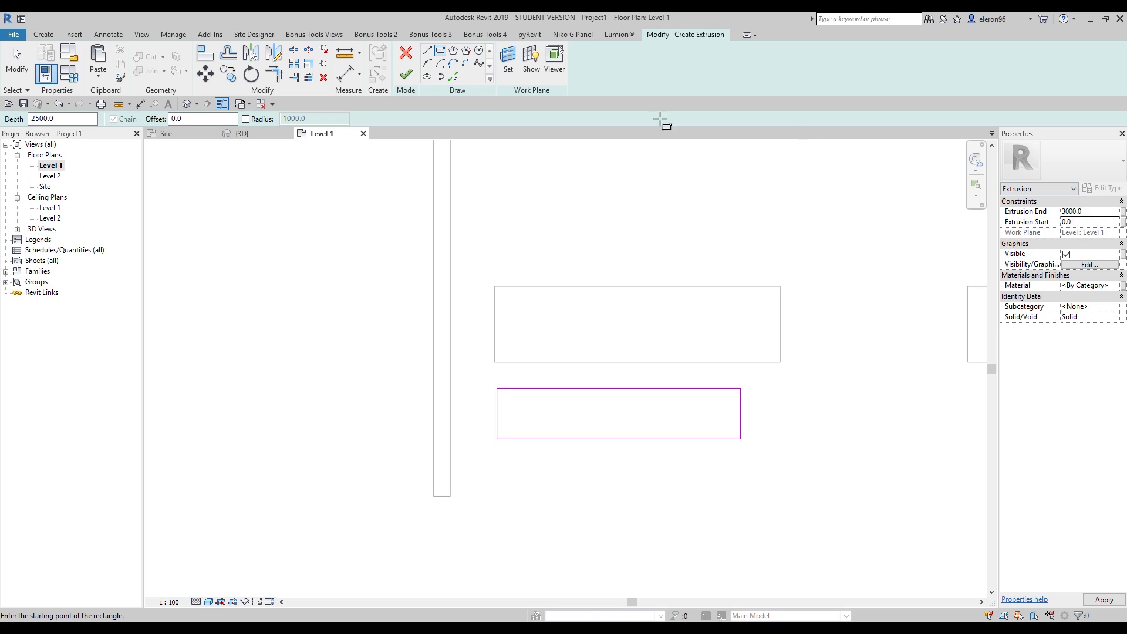
click(406, 74)
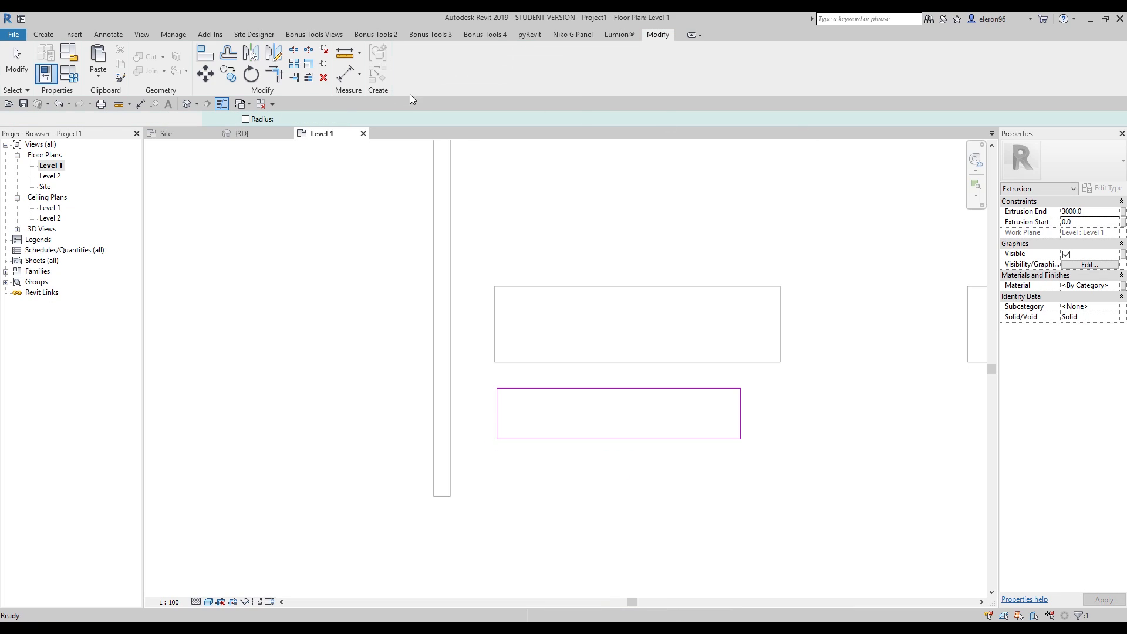
click(612, 487)
click(414, 61)
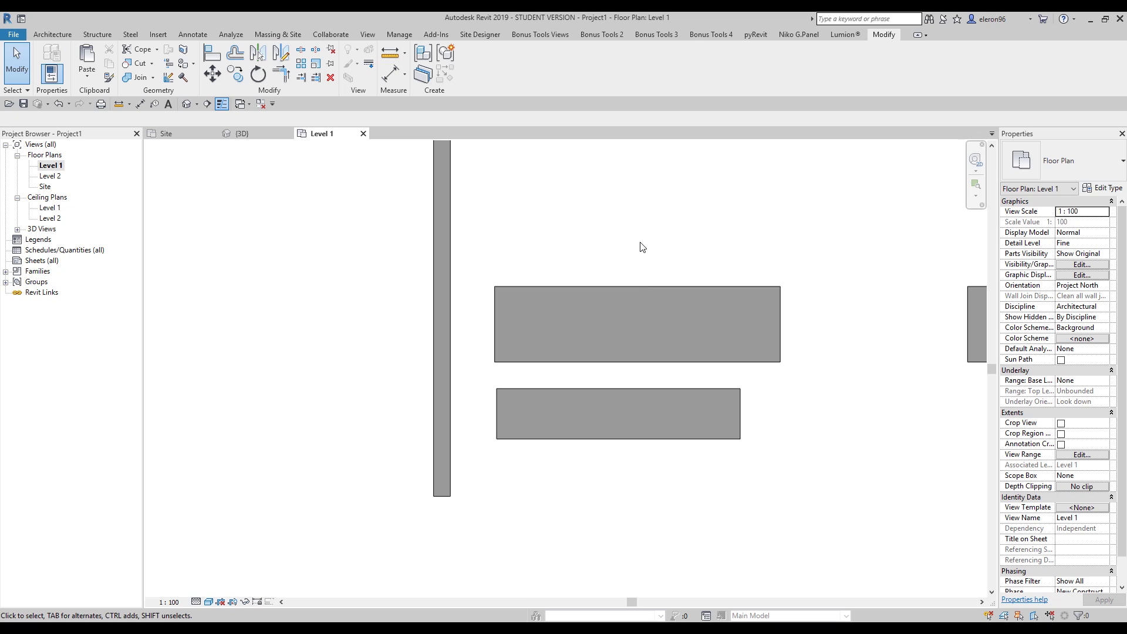
Stretch the thick horizontal in-place wall at the end nearest the vertical 200 mm wall so that it crosses that wall completely.
click(551, 317)
drag(494, 324, 365, 336)
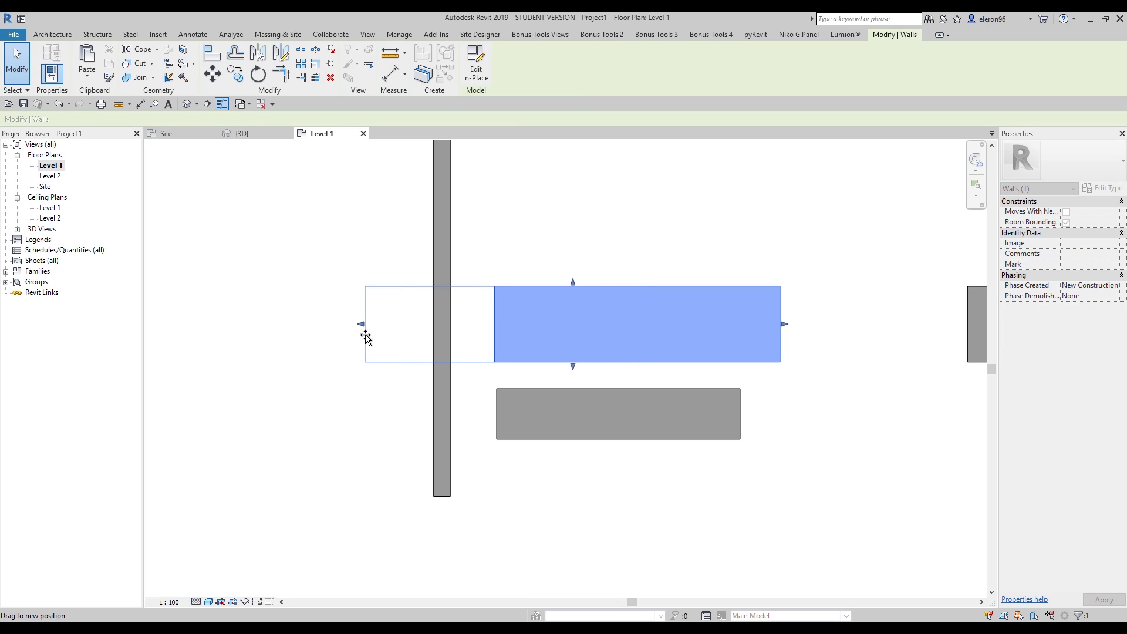
click(496, 276)
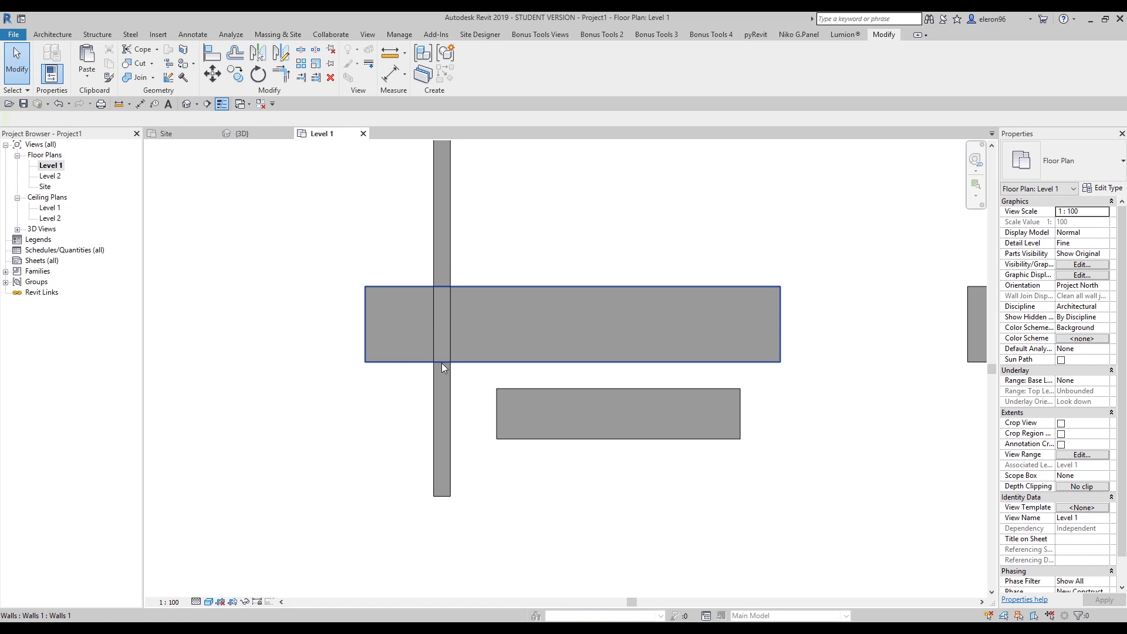
Rotate the new in-place wall 90° about its centre so that it stands vertically in plan and overlaps the thick horizontal wall.
click(586, 424)
key(r)
key(o)
click(835, 412)
click(620, 231)
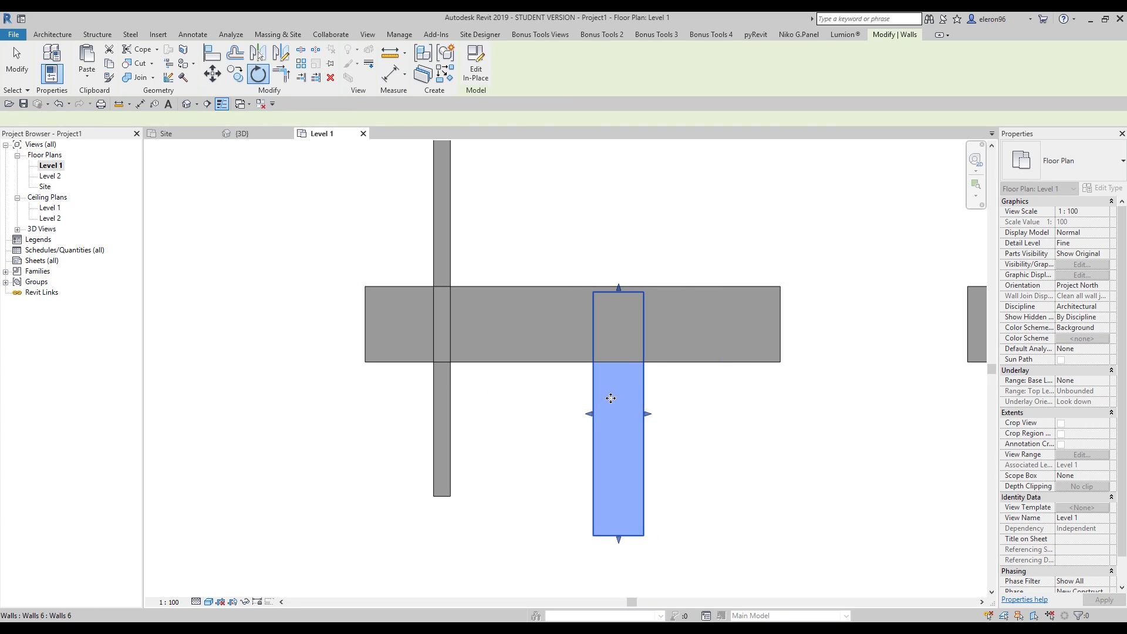
key(Escape)
Lengthen the vertical in-place wall at its upper end so that it passes beyond the thick horizontal wall.
click(631, 289)
drag(631, 289, 629, 236)
key(Escape)
middle_drag(750, 239, 743, 286)
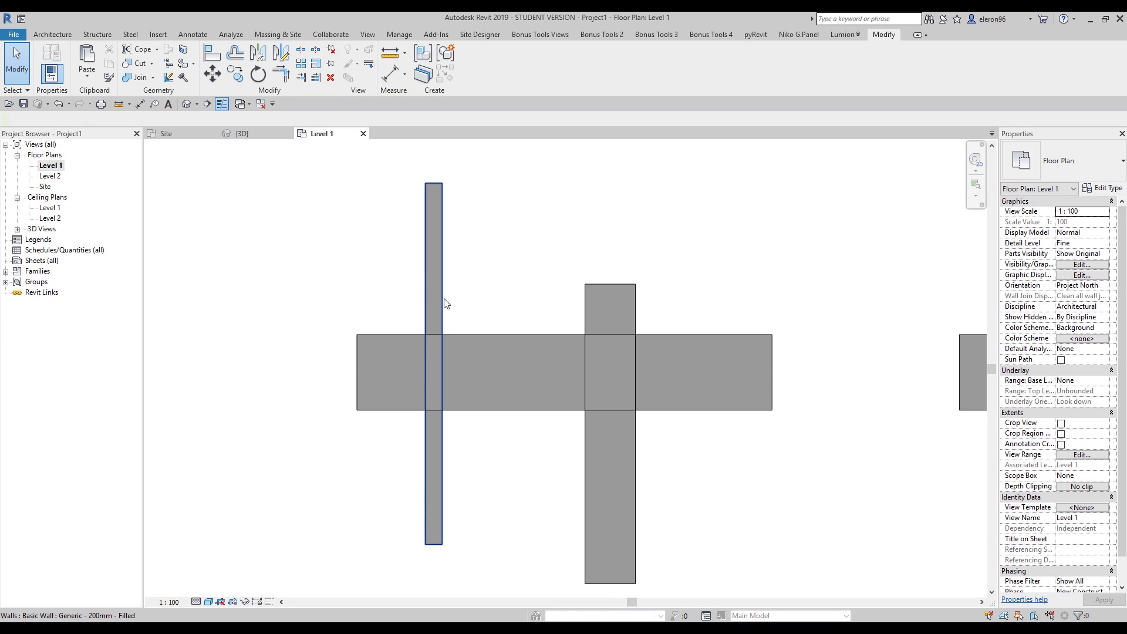
Select the vertical 200 mm wall and each of the two in-place walls in turn to examine their wall types.
click(441, 253)
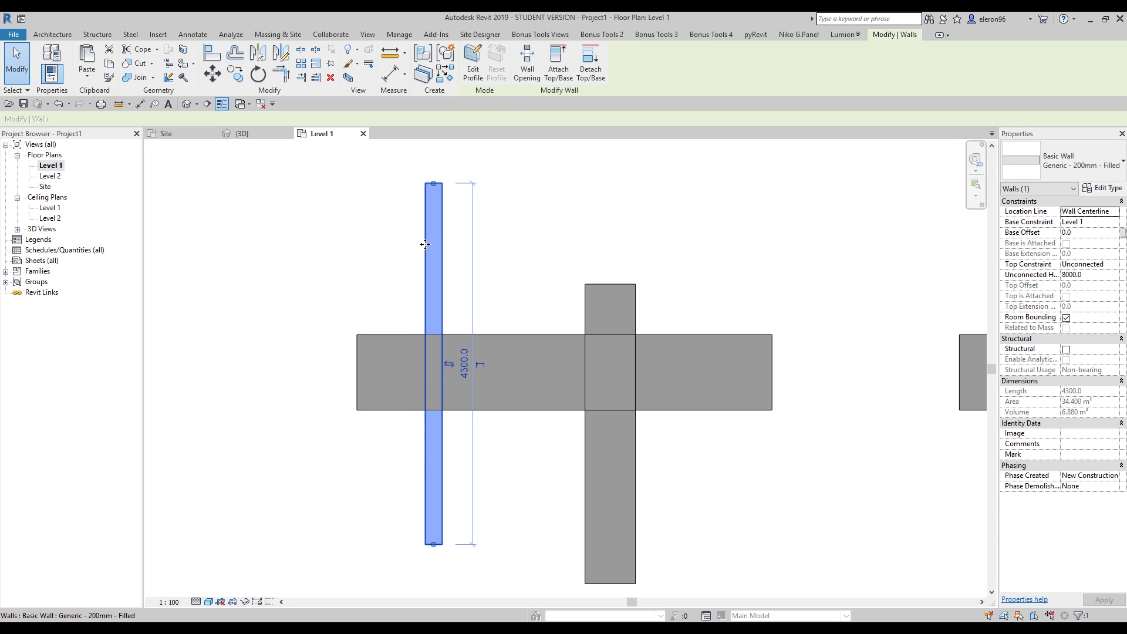
click(459, 247)
click(562, 366)
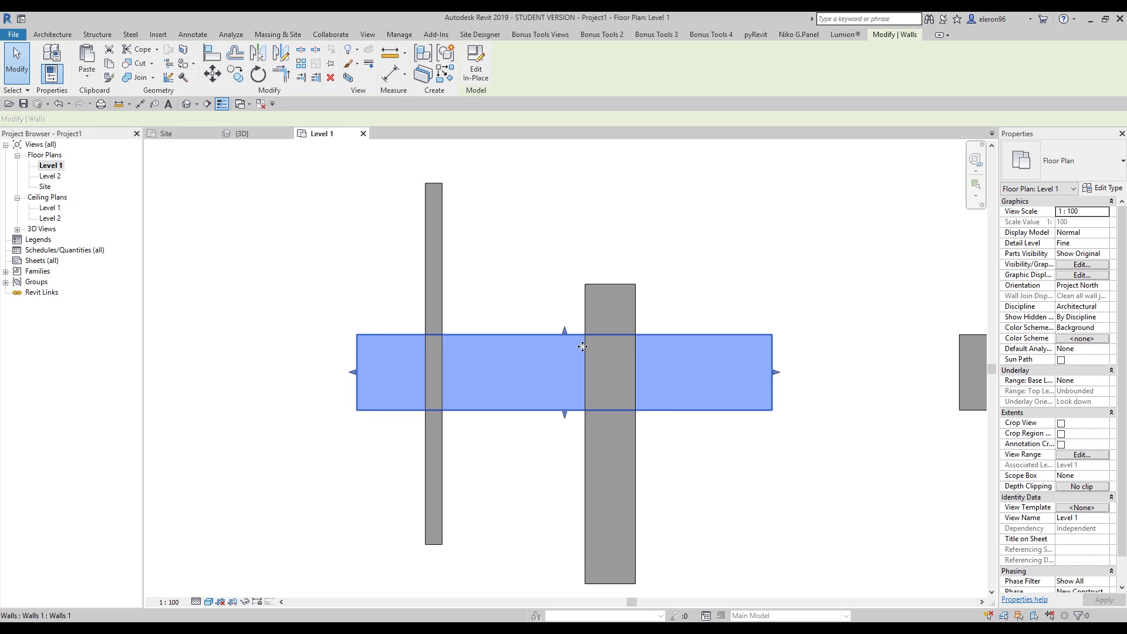
click(623, 296)
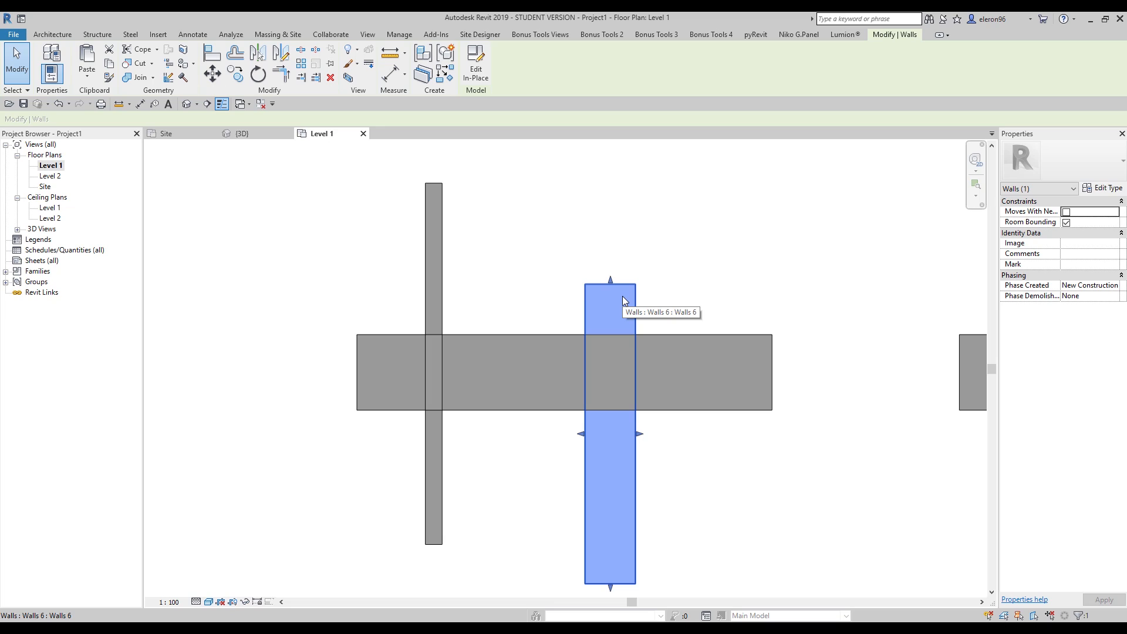
click(660, 249)
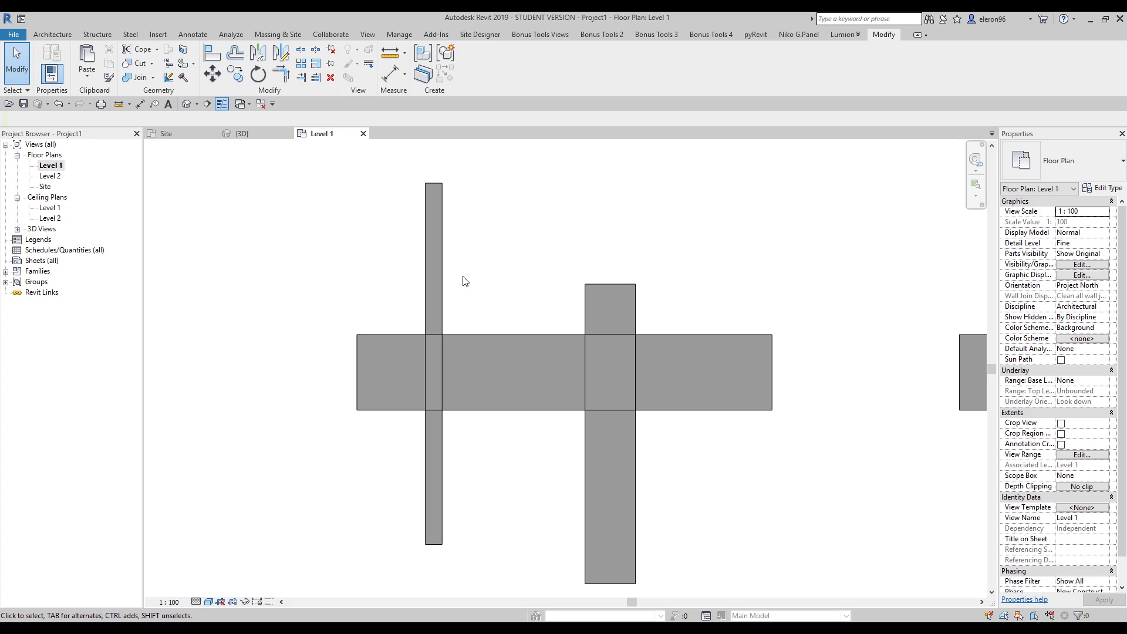
Dismiss the save reminder and join the vertical 200 mm wall's geometry with the thick horizontal in-place wall.
click(138, 79)
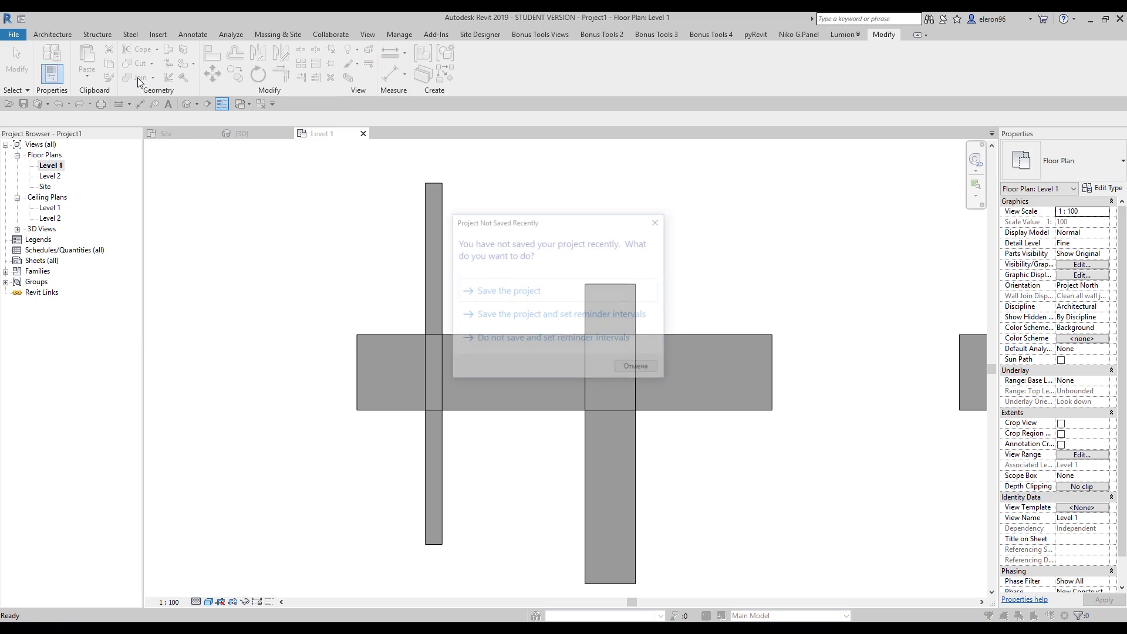
click(658, 220)
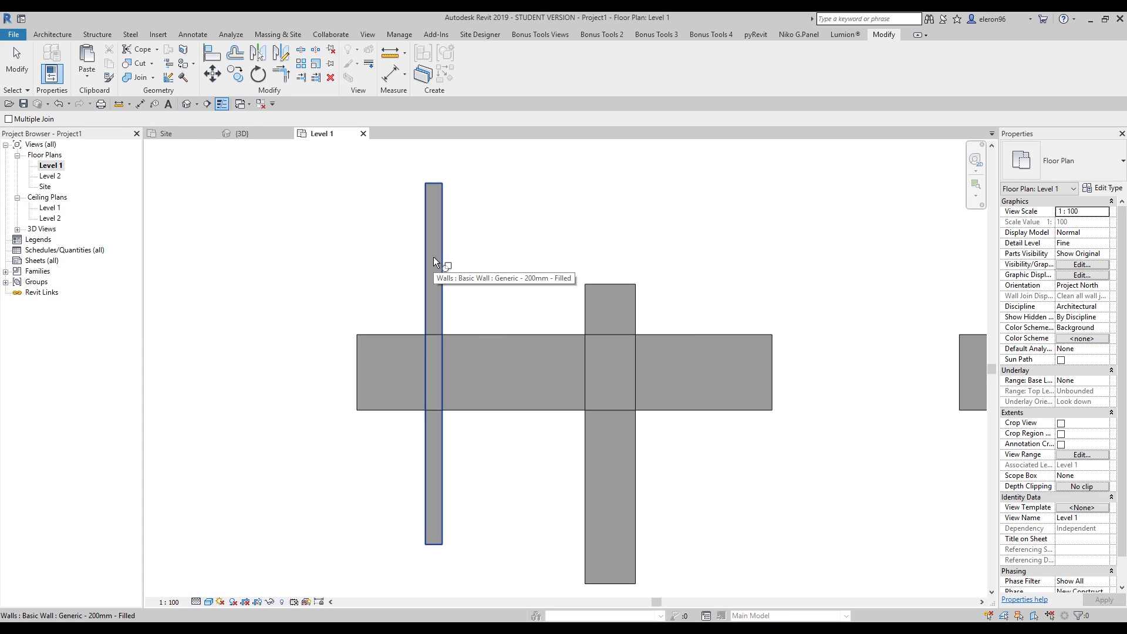
click(434, 258)
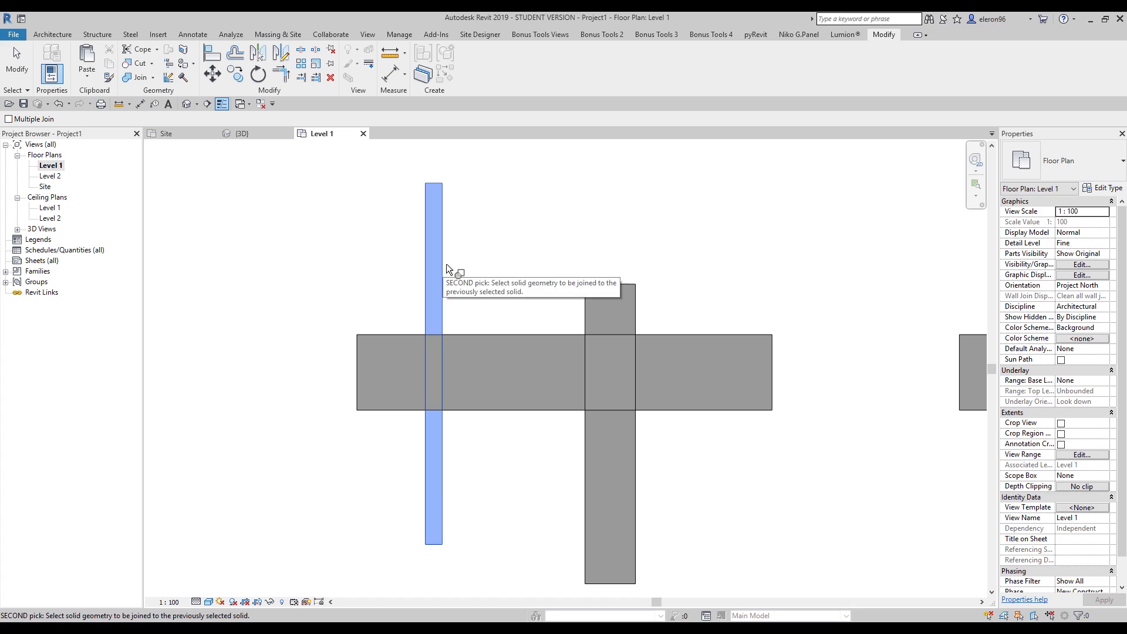
click(468, 340)
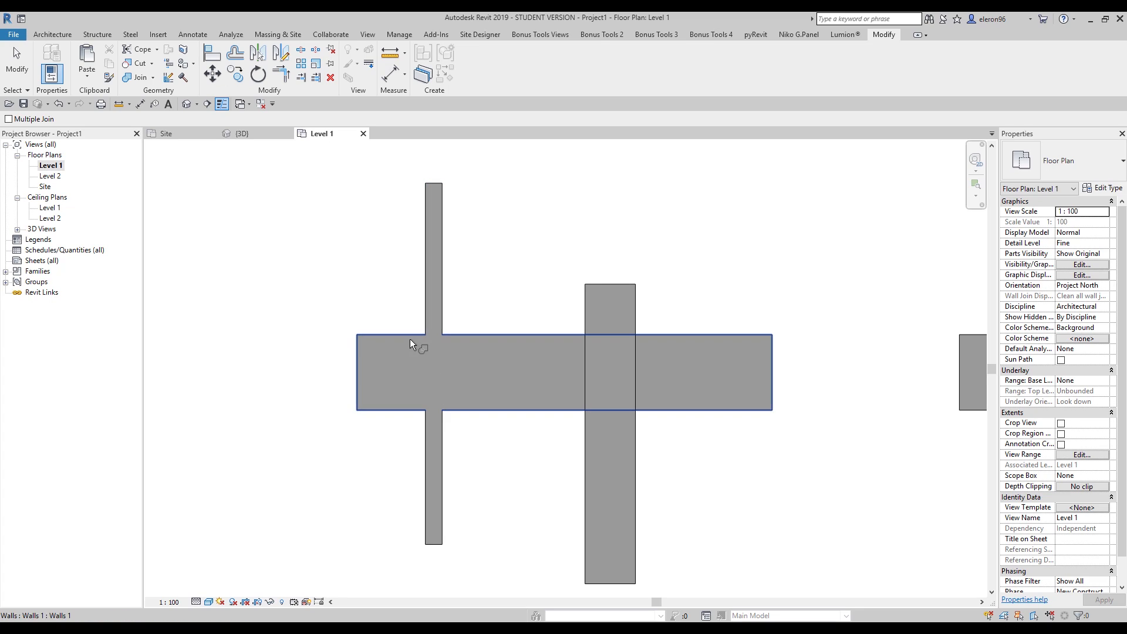
Join the thick horizontal in-place wall's geometry with the vertical in-place wall that crosses it.
middle_drag(519, 312, 412, 330)
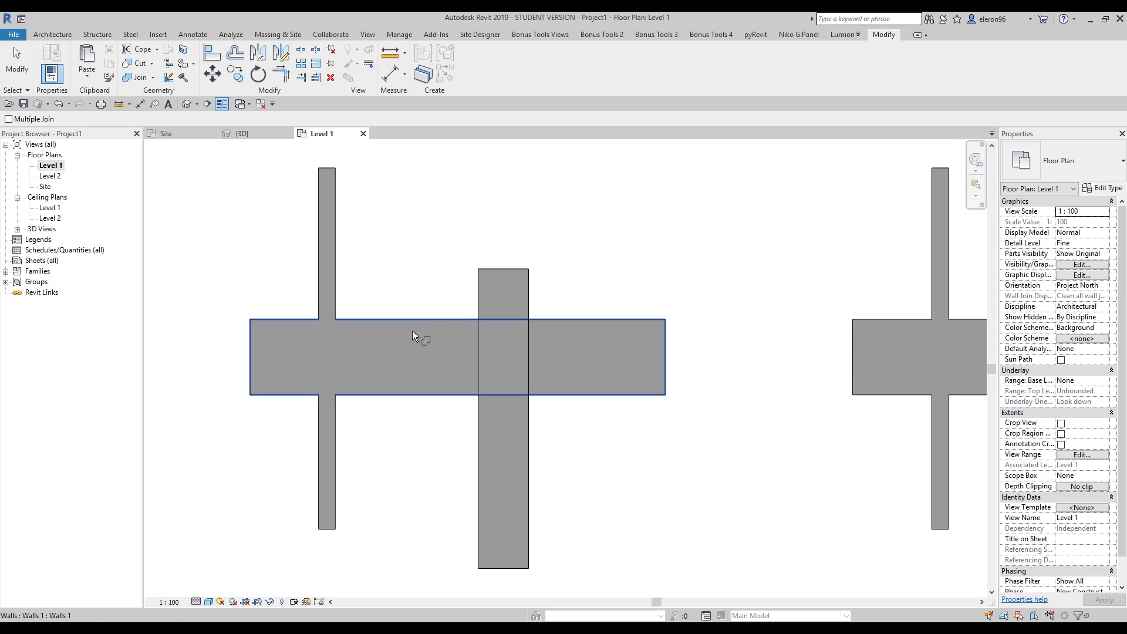
click(412, 330)
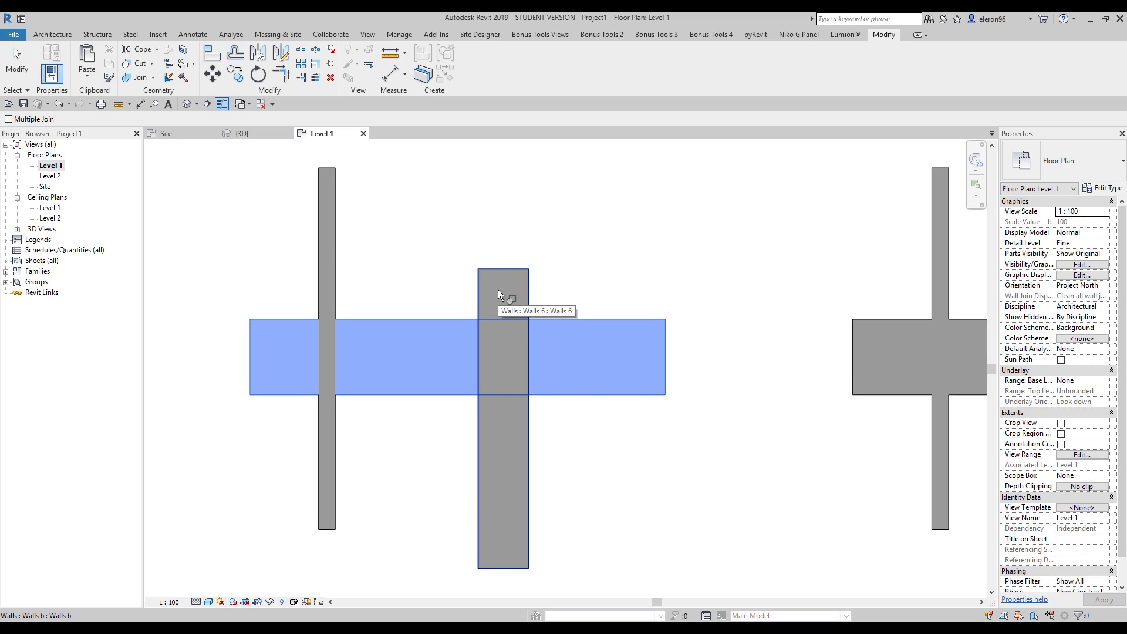
click(499, 287)
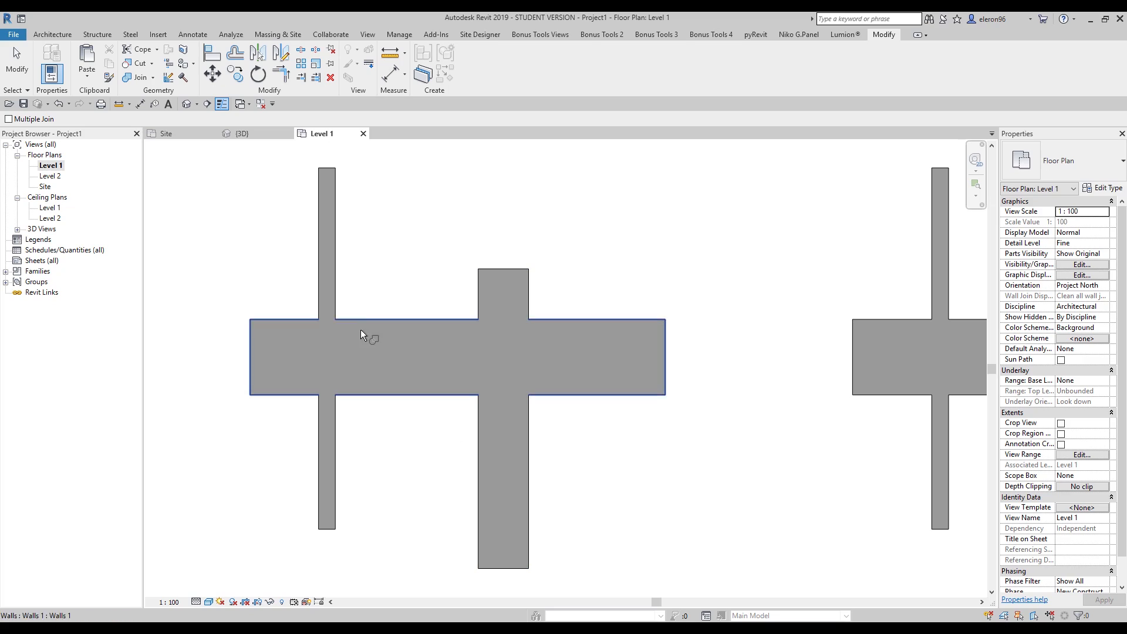
Unjoin the geometry of the vertical 200 mm wall from the thick horizontal in-place wall.
middle_drag(416, 471, 435, 472)
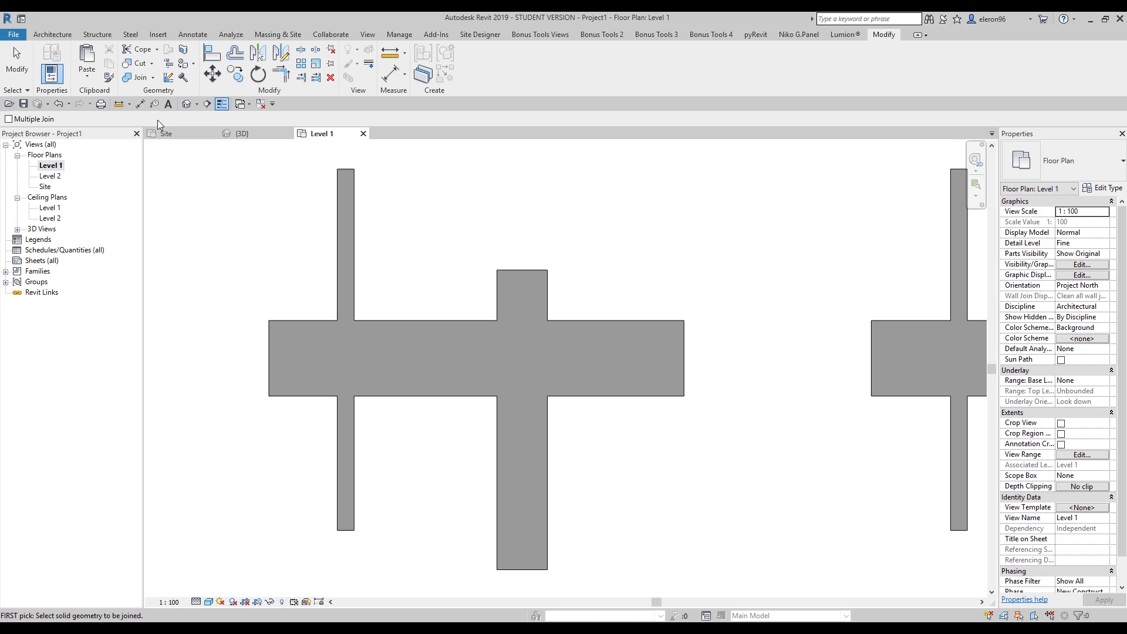
click(153, 78)
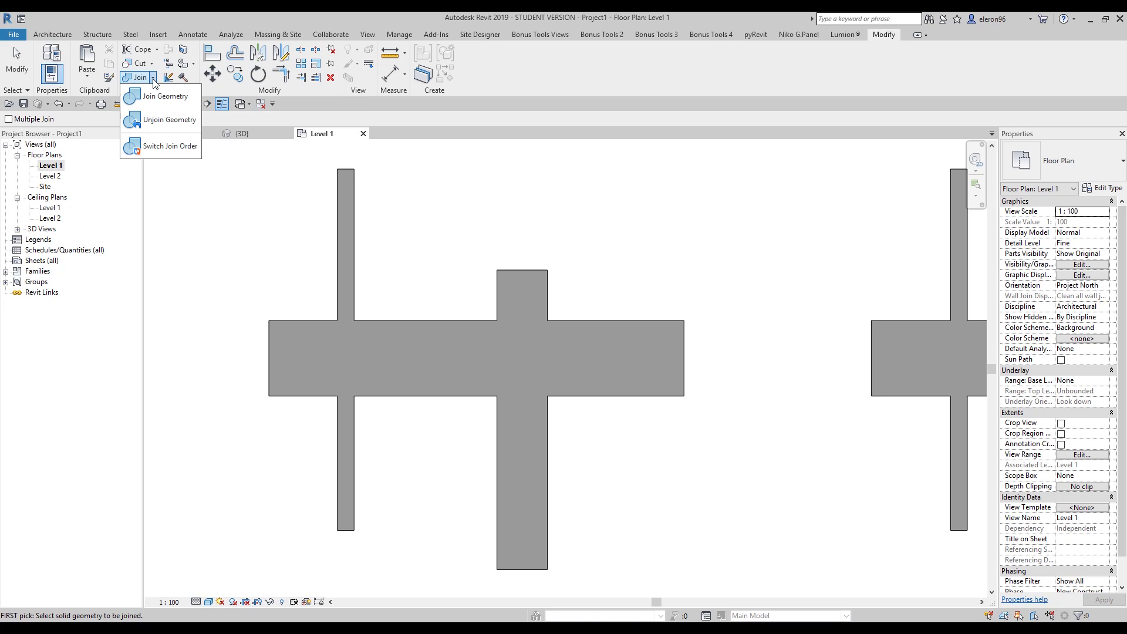
click(157, 120)
click(346, 267)
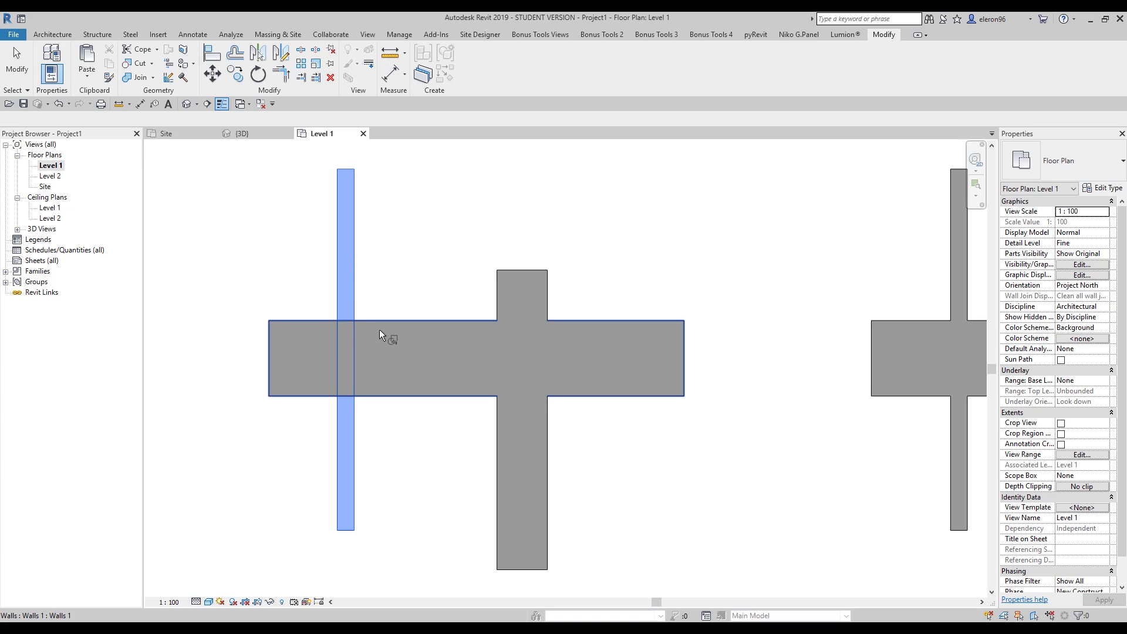
click(380, 335)
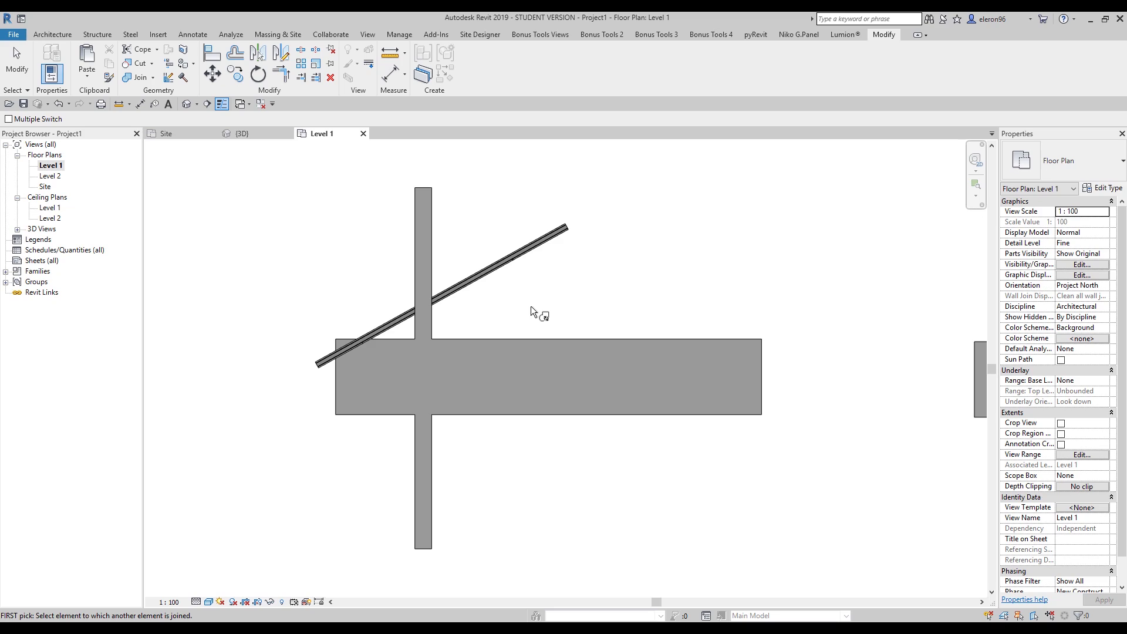
At the group with the diagonal partition, select the in-place wall, the 200 mm wall and the partition to examine their types.
key(Escape)
click(592, 352)
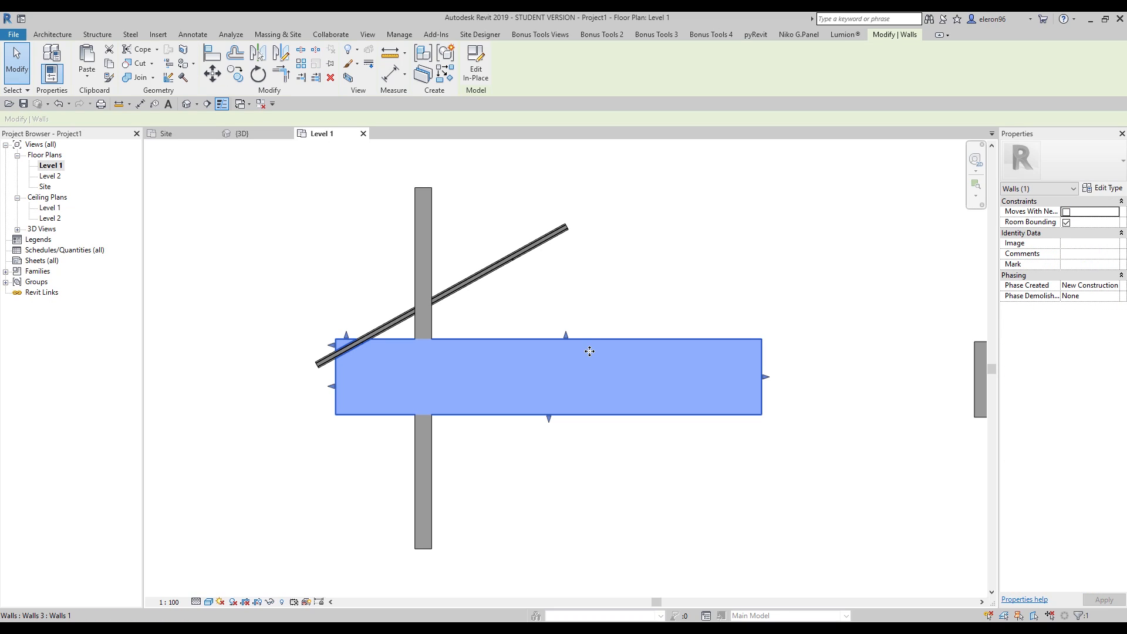
click(421, 454)
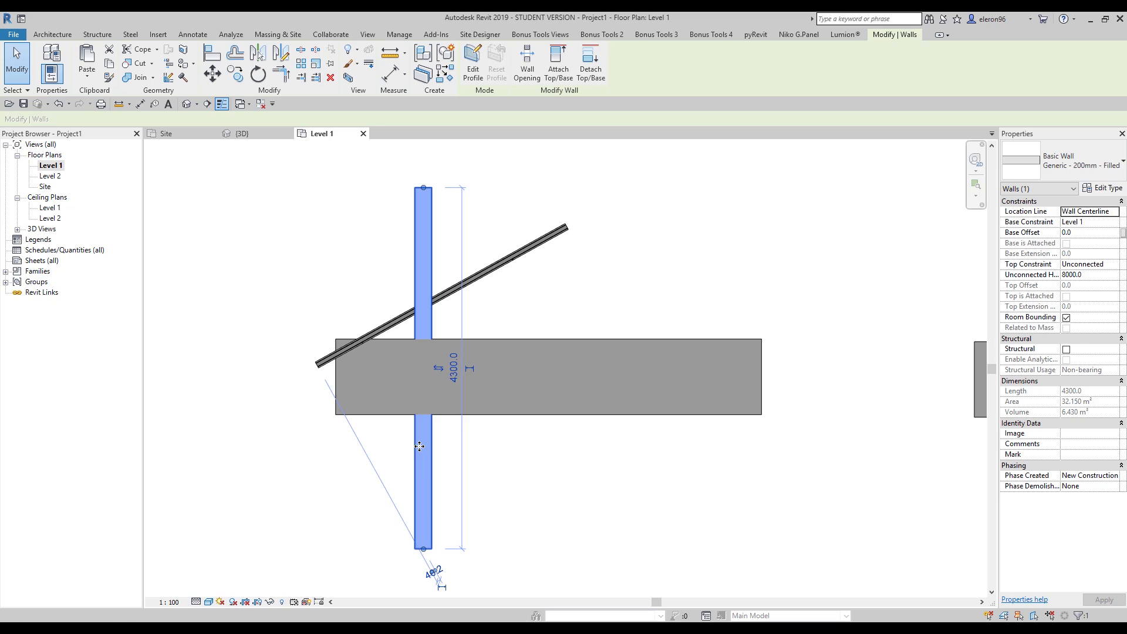
click(503, 289)
click(496, 269)
scroll(576, 296, up, 3)
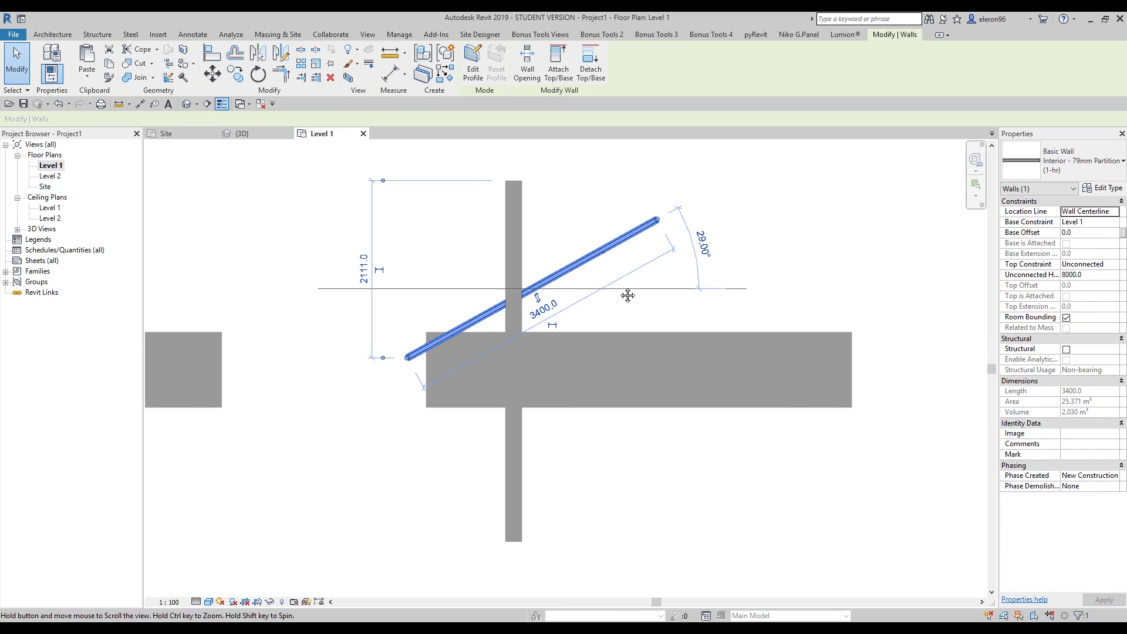
click(575, 296)
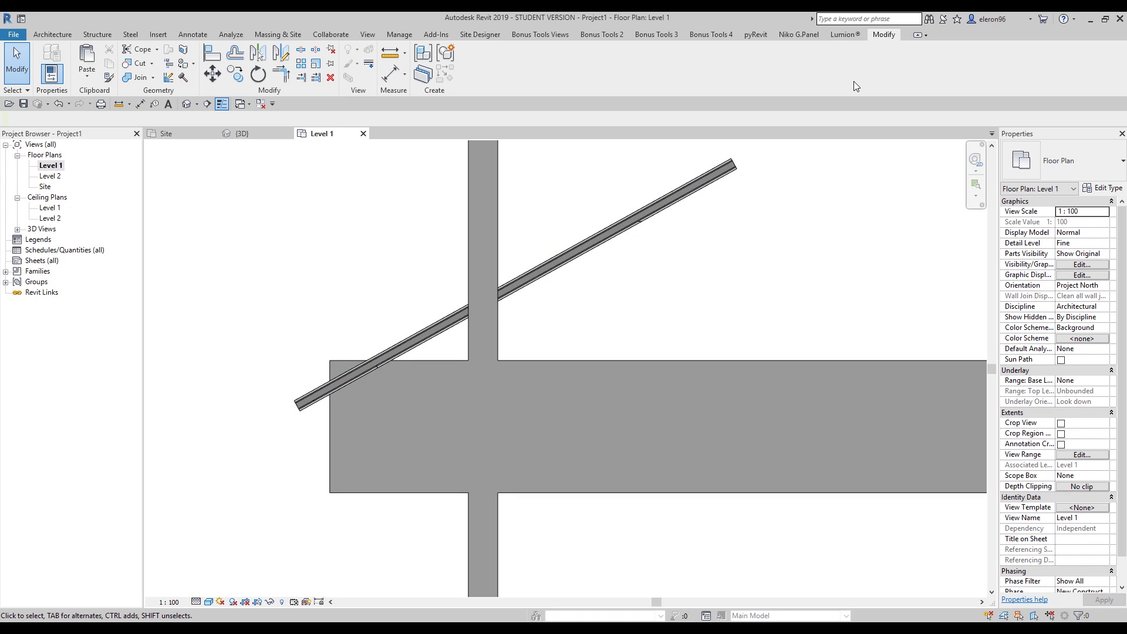
Switch the join order between the vertical 200 mm wall and the diagonal 79 mm partition, and switch it back.
click(154, 77)
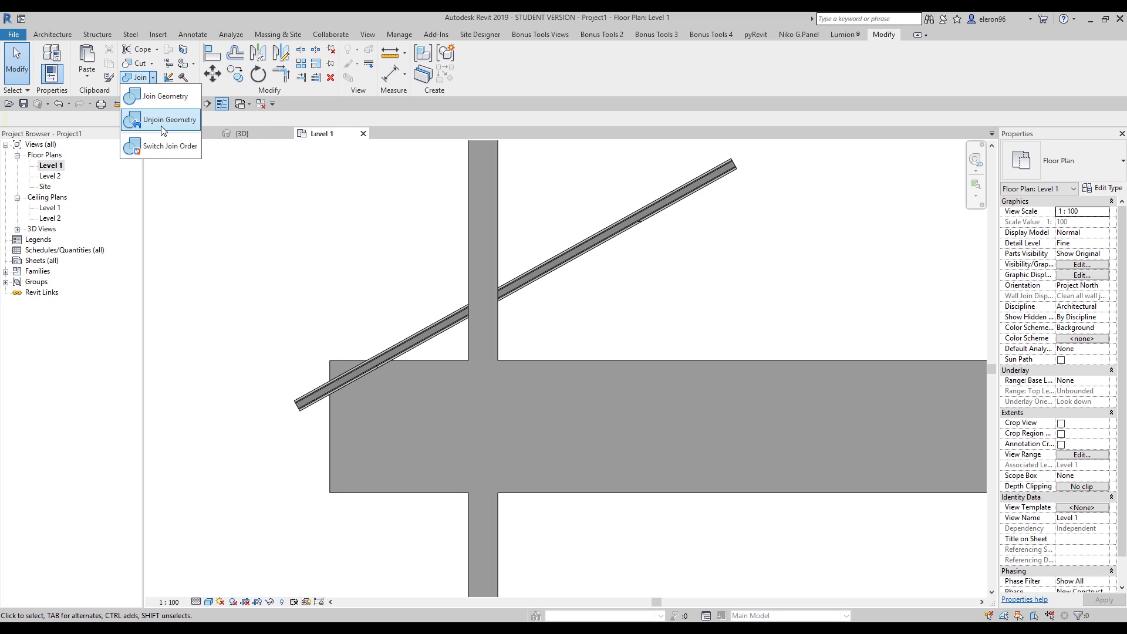
click(183, 148)
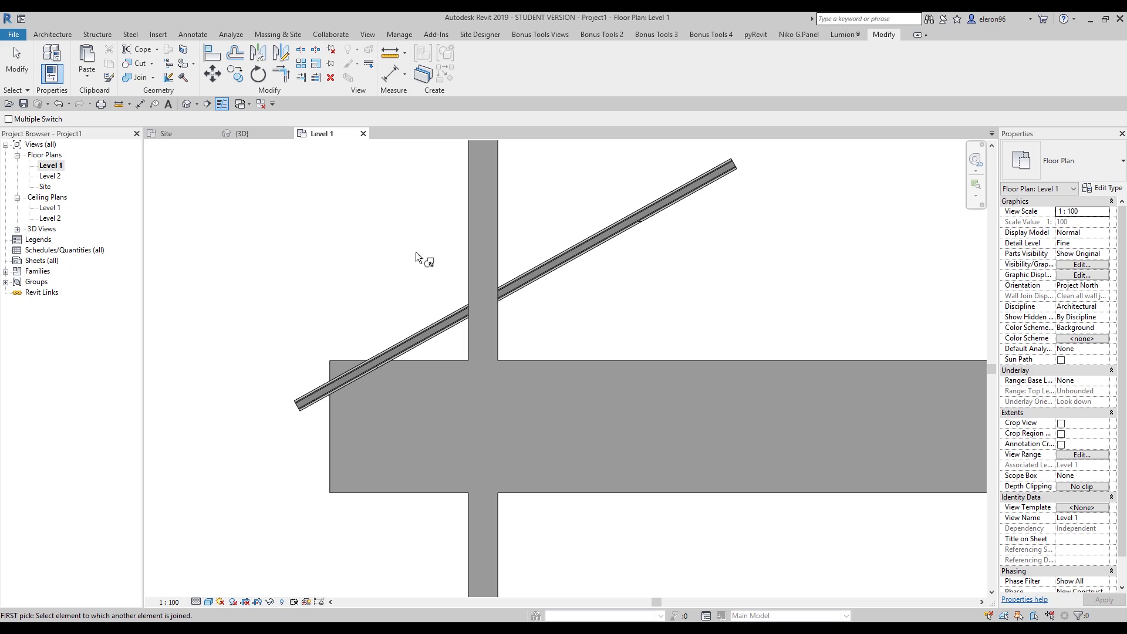
click(472, 245)
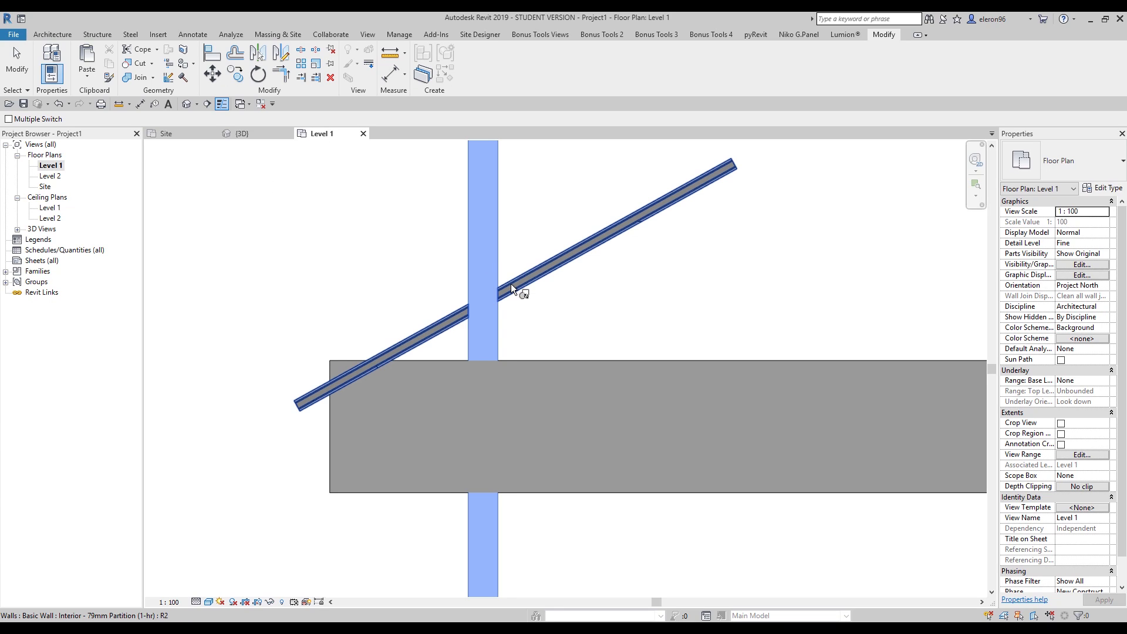
click(511, 284)
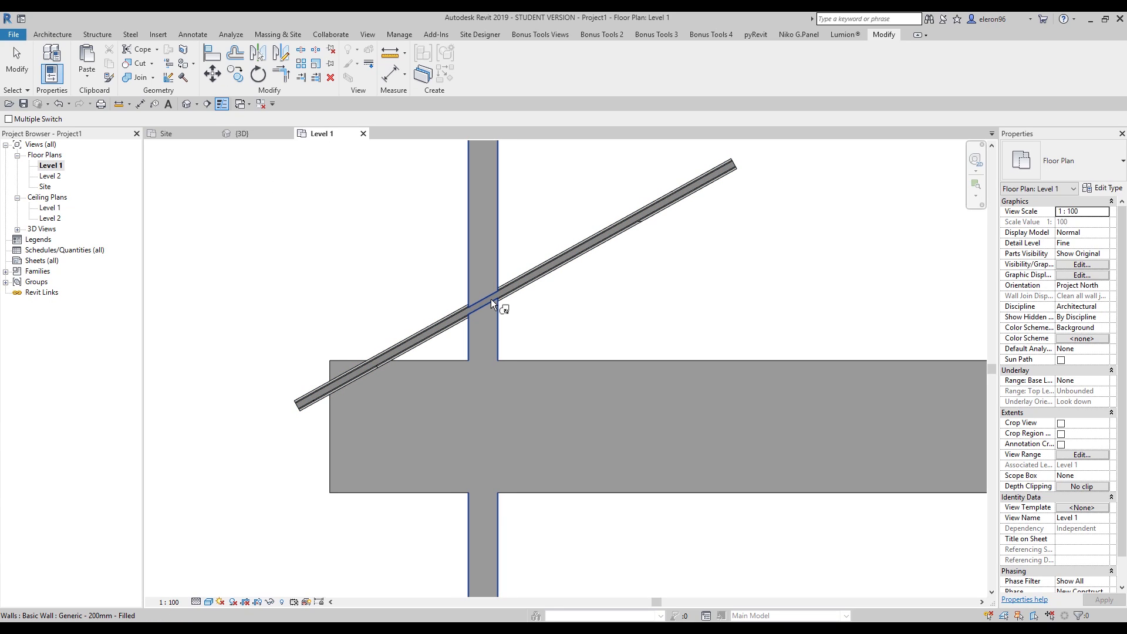
click(498, 263)
click(524, 279)
Switch the join order between the thick in-place wall and the diagonal 79 mm partition, and switch it back.
click(420, 372)
click(407, 345)
click(440, 371)
click(432, 332)
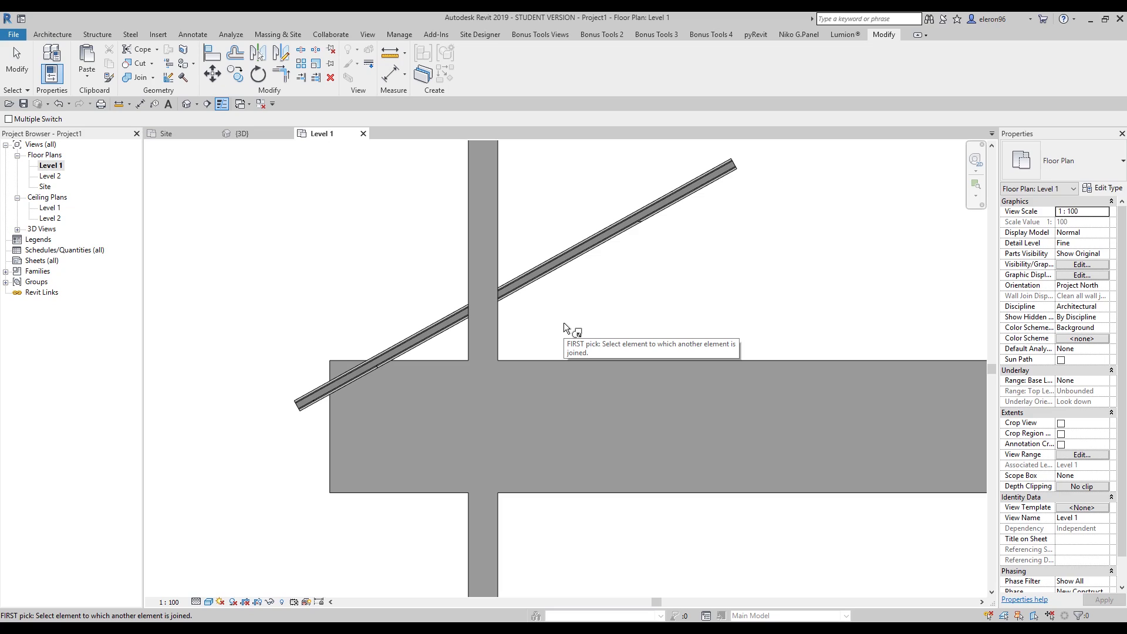
At the two crossing in-place walls, select the horizontal in-place wall to examine its properties.
key(Escape)
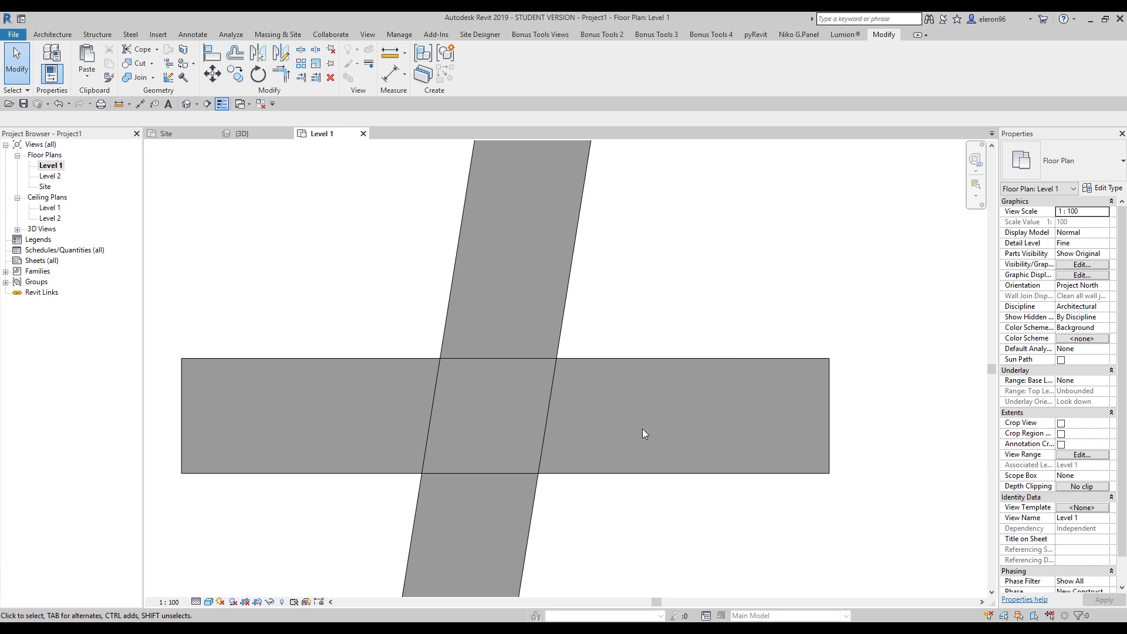
middle_drag(573, 521, 612, 466)
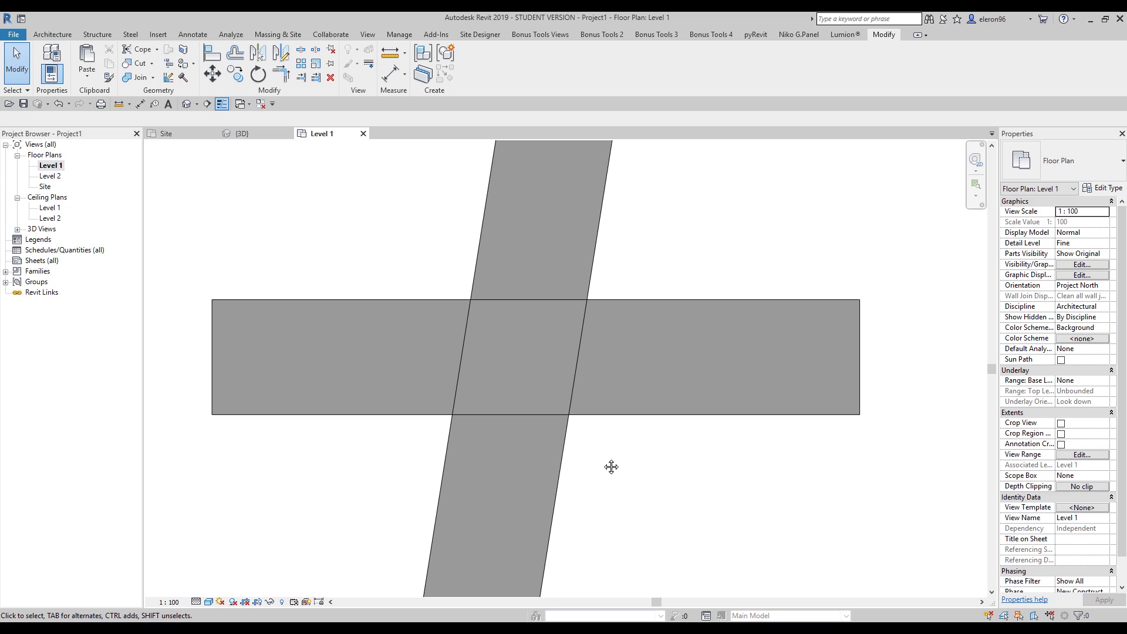
scroll(576, 350, down, 2)
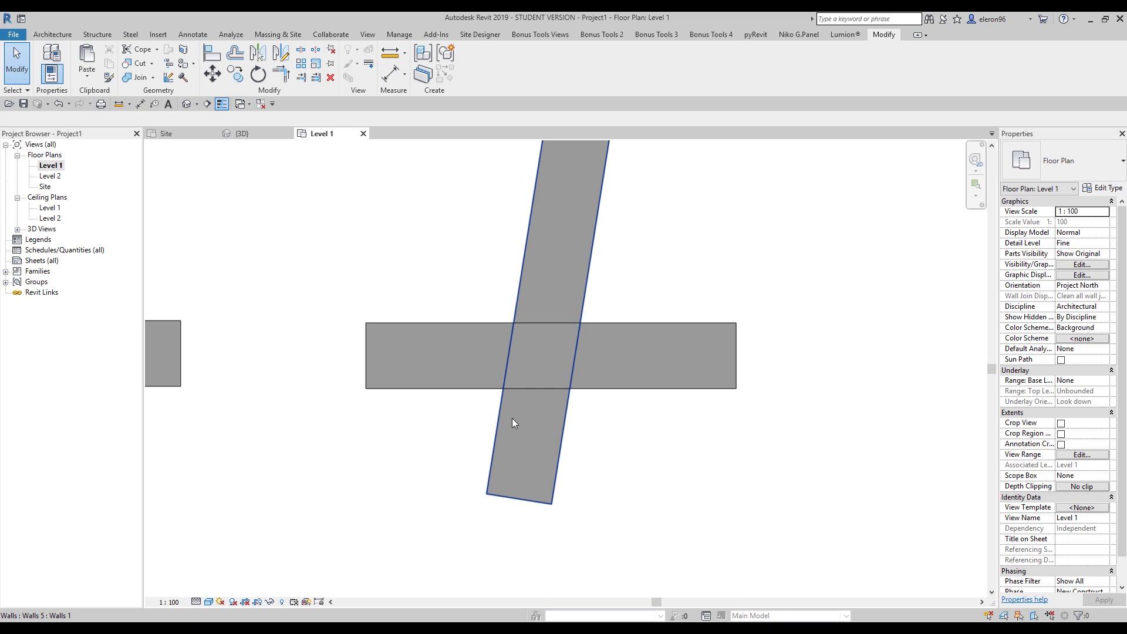
middle_drag(594, 373, 575, 421)
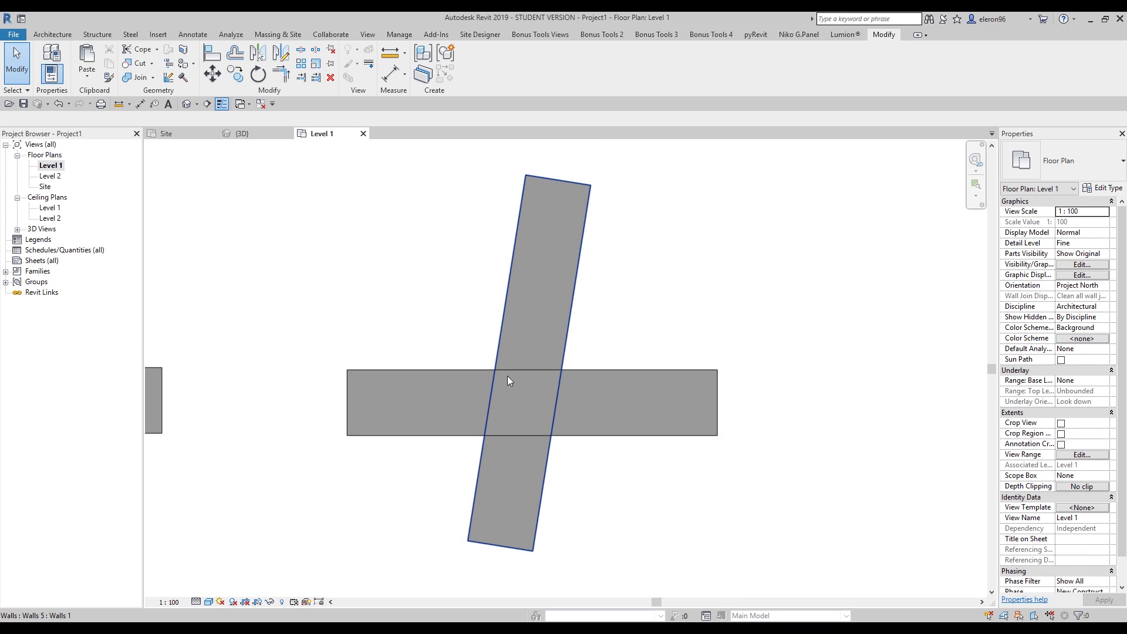
scroll(508, 377, up, 2)
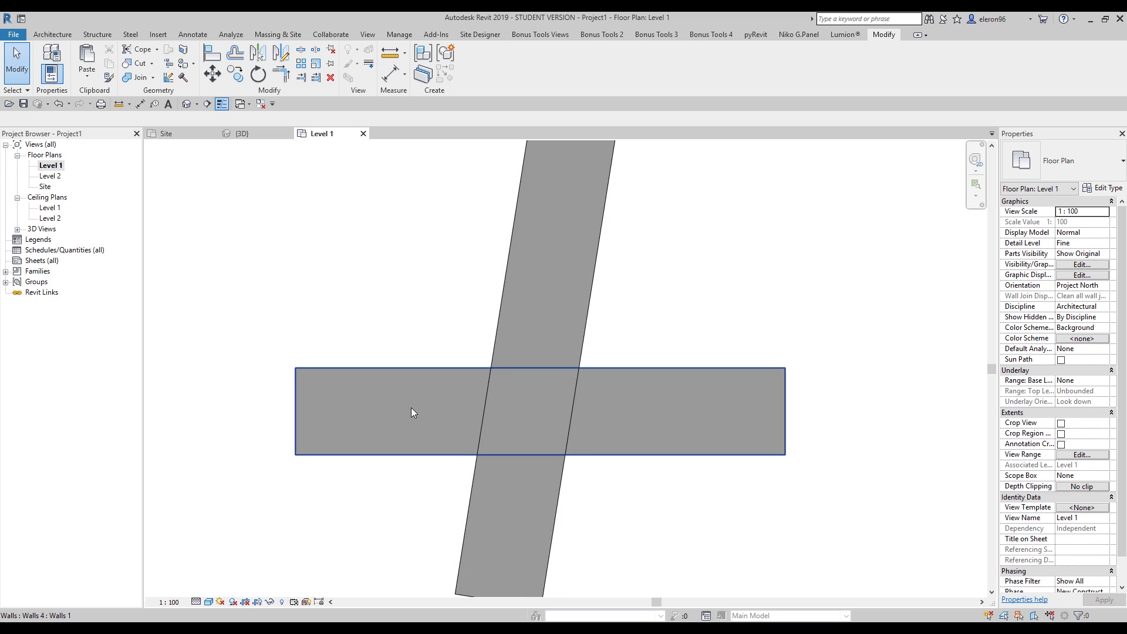
click(366, 391)
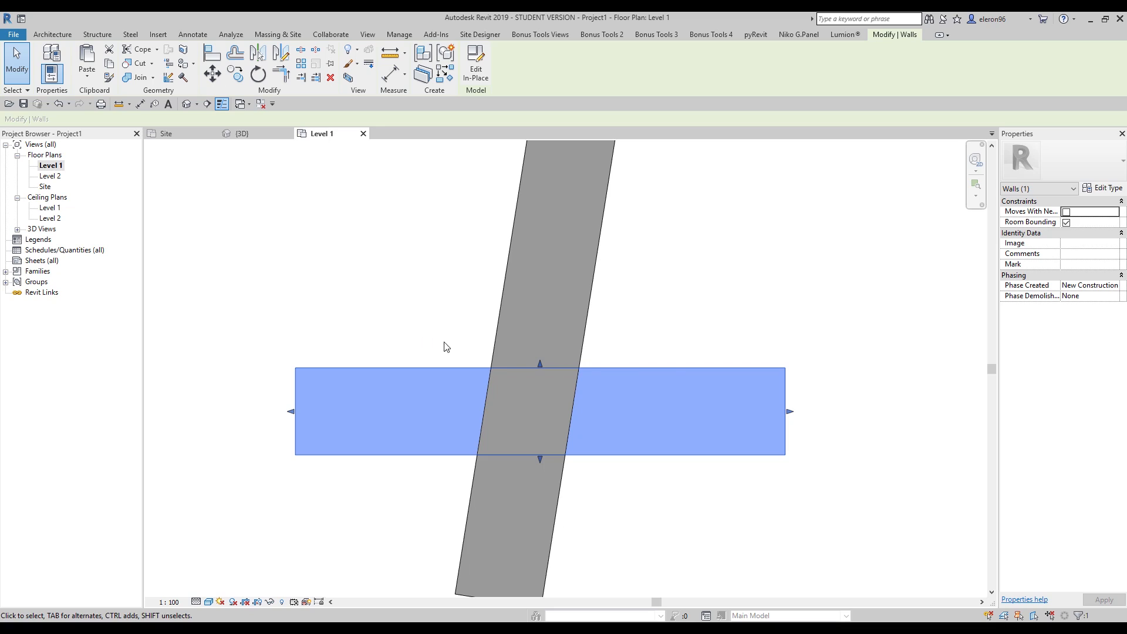
click(703, 343)
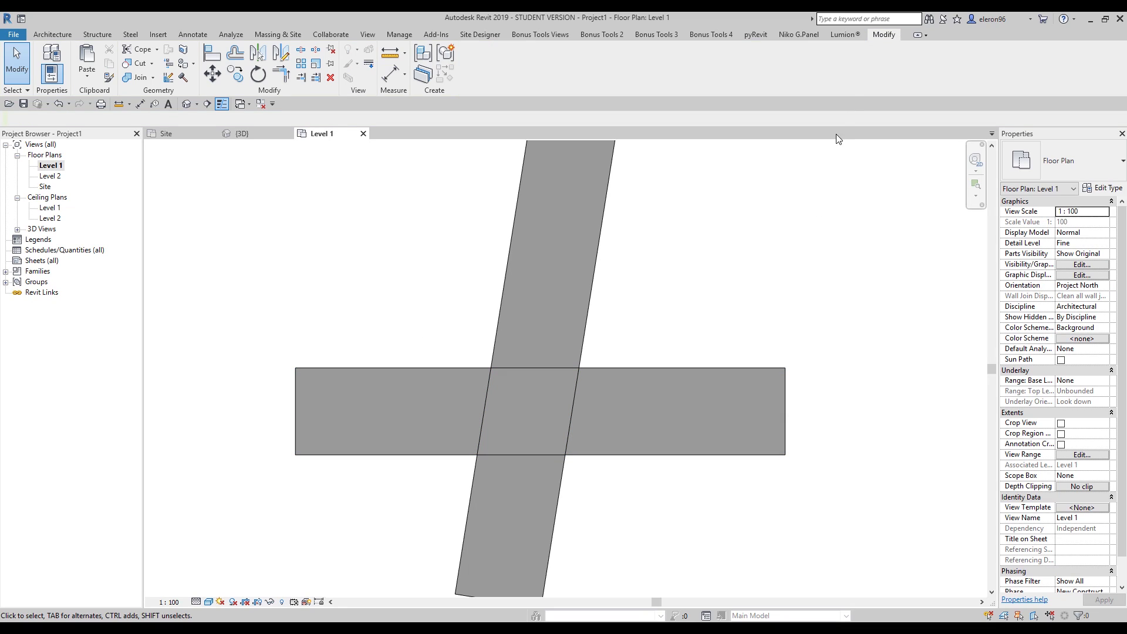
Cut the horizontal in-place wall's geometry with the slanted in-place wall that crosses it.
click(131, 64)
click(369, 389)
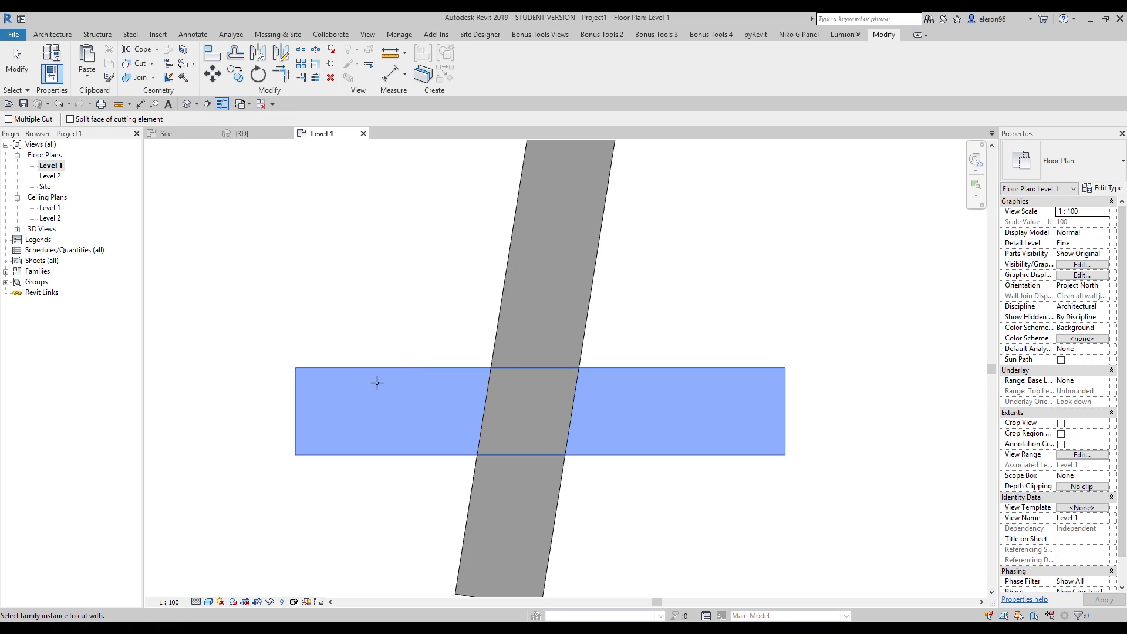
click(553, 287)
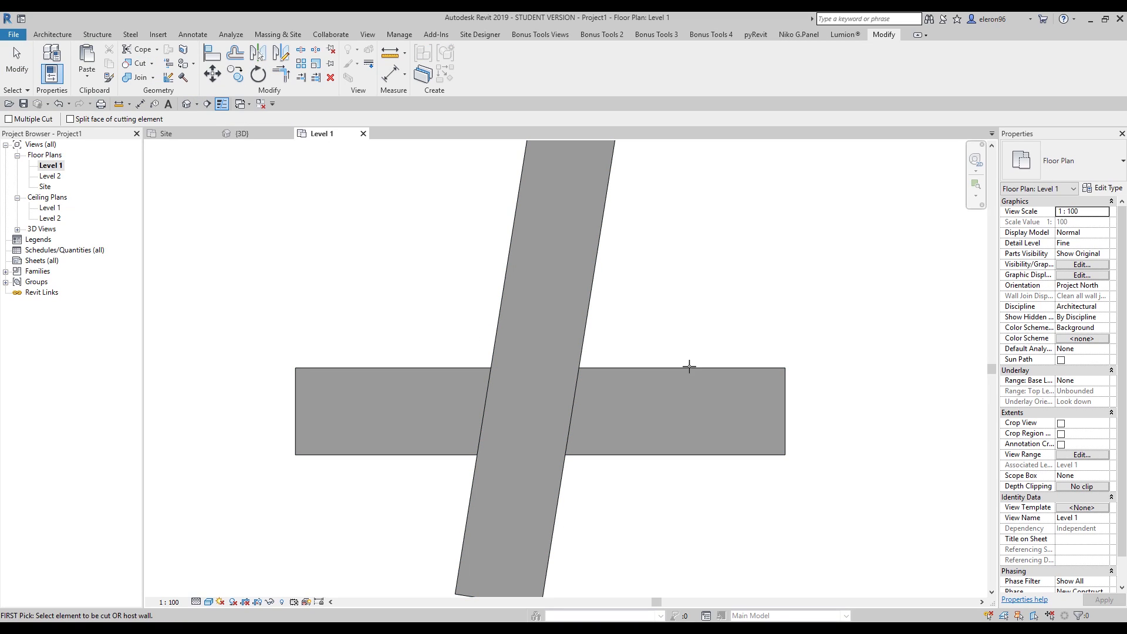
key(Escape)
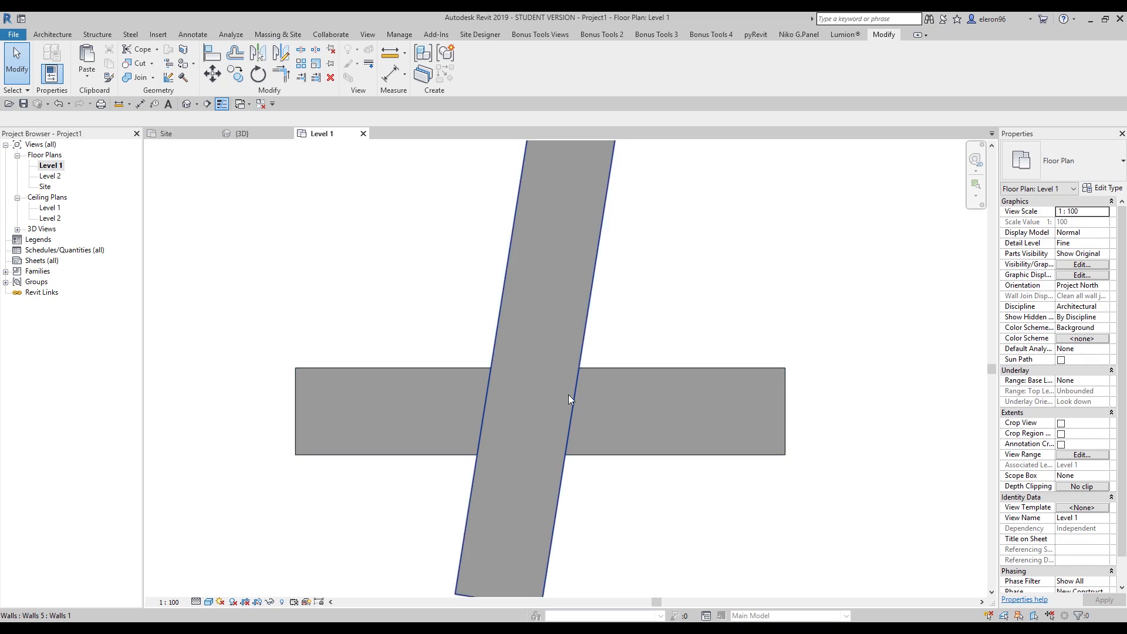
scroll(596, 402, down, 2)
scroll(549, 381, up, 2)
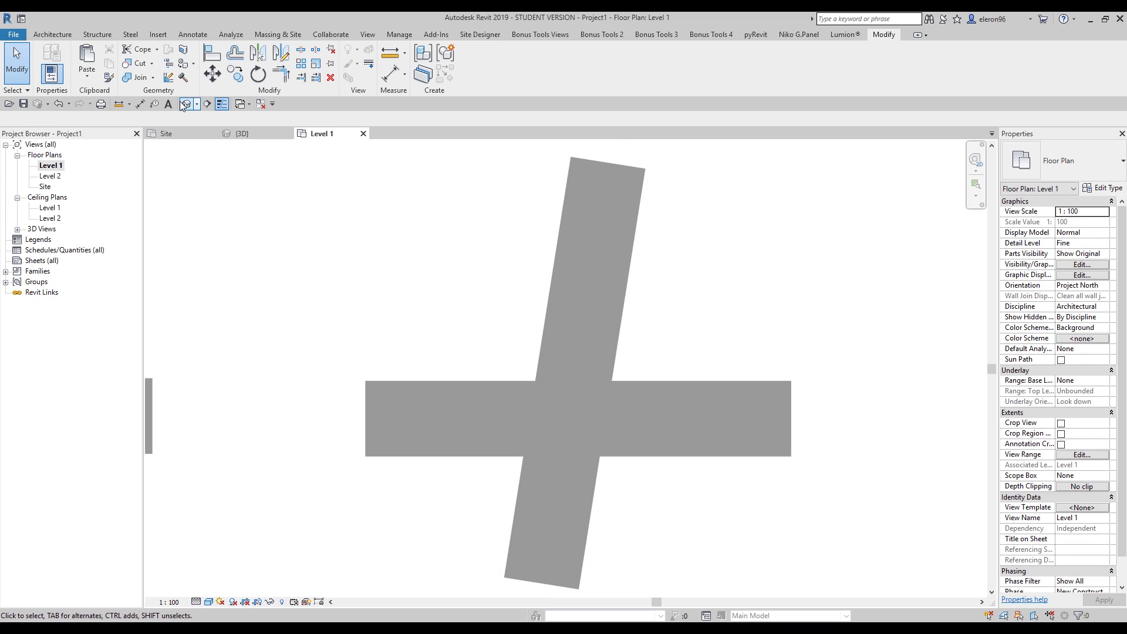
Switch the join order between the horizontal in-place wall and the slanted in-place wall.
click(152, 78)
click(154, 146)
click(517, 422)
click(576, 365)
key(Escape)
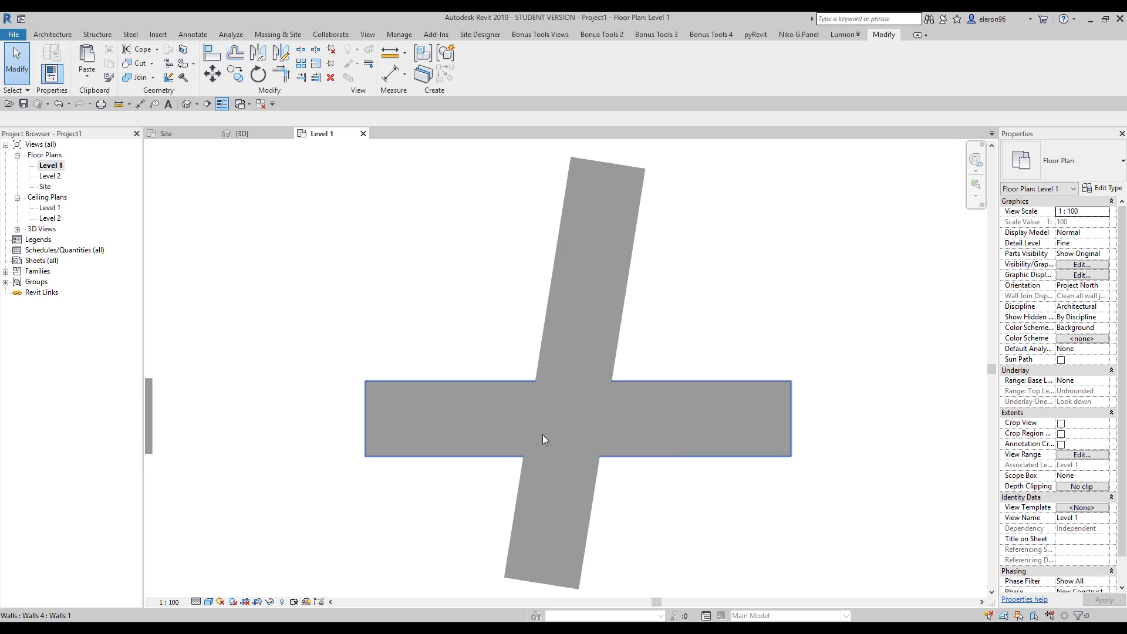
At the corner of the Storefront curtain walls, set the floor plan's visual style to Consistent Colors.
scroll(543, 440, up, 1)
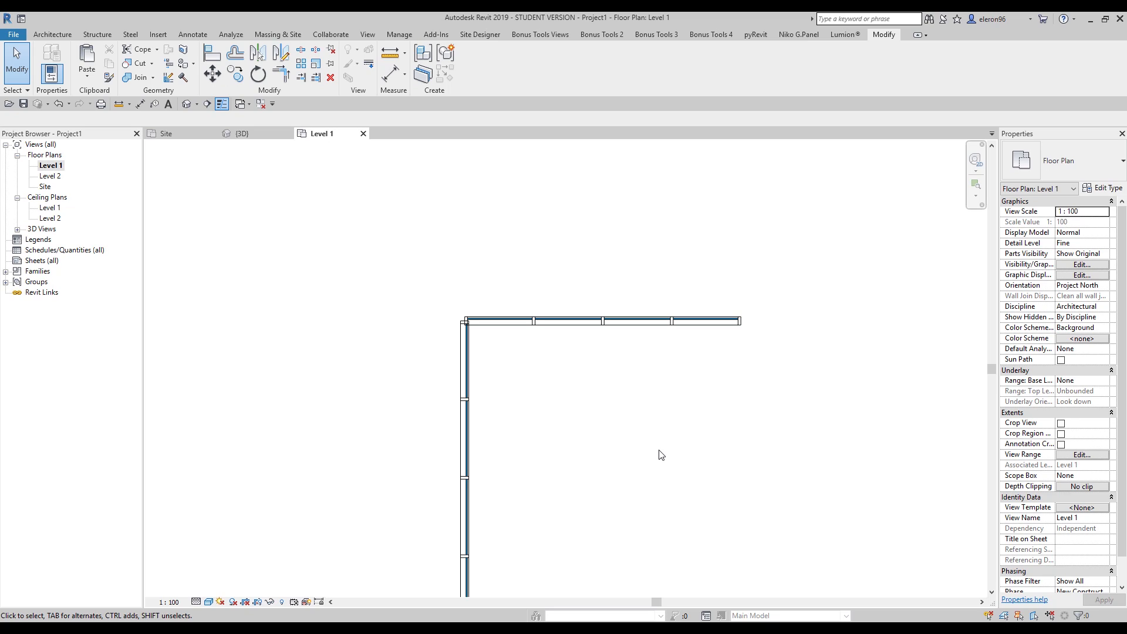
scroll(468, 319, up, 5)
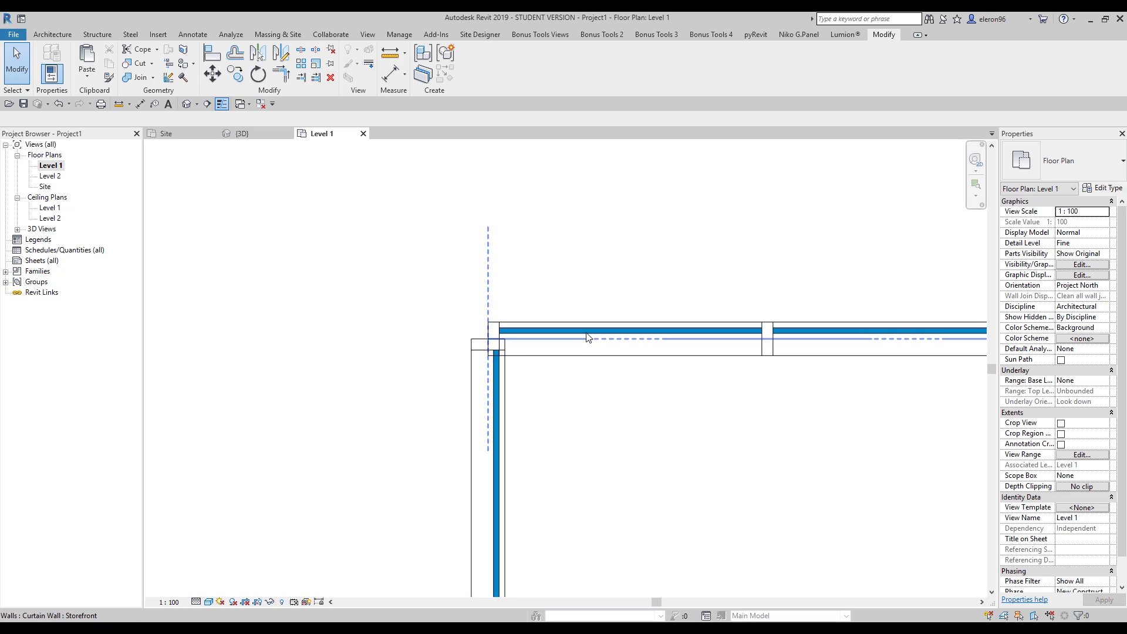
click(589, 347)
click(605, 416)
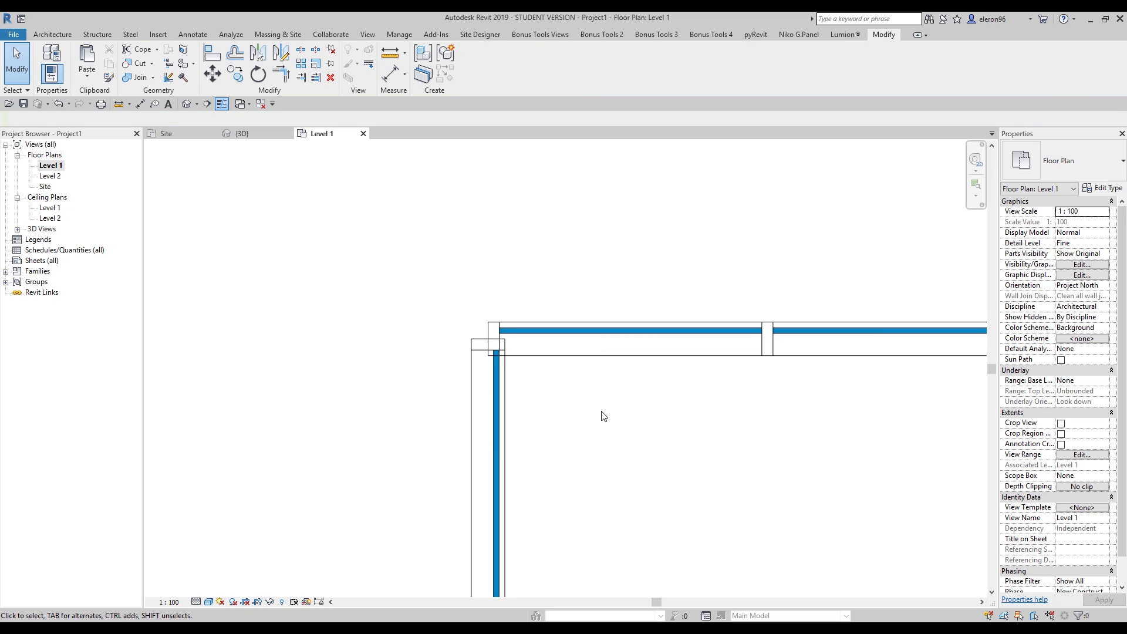
click(209, 602)
click(242, 566)
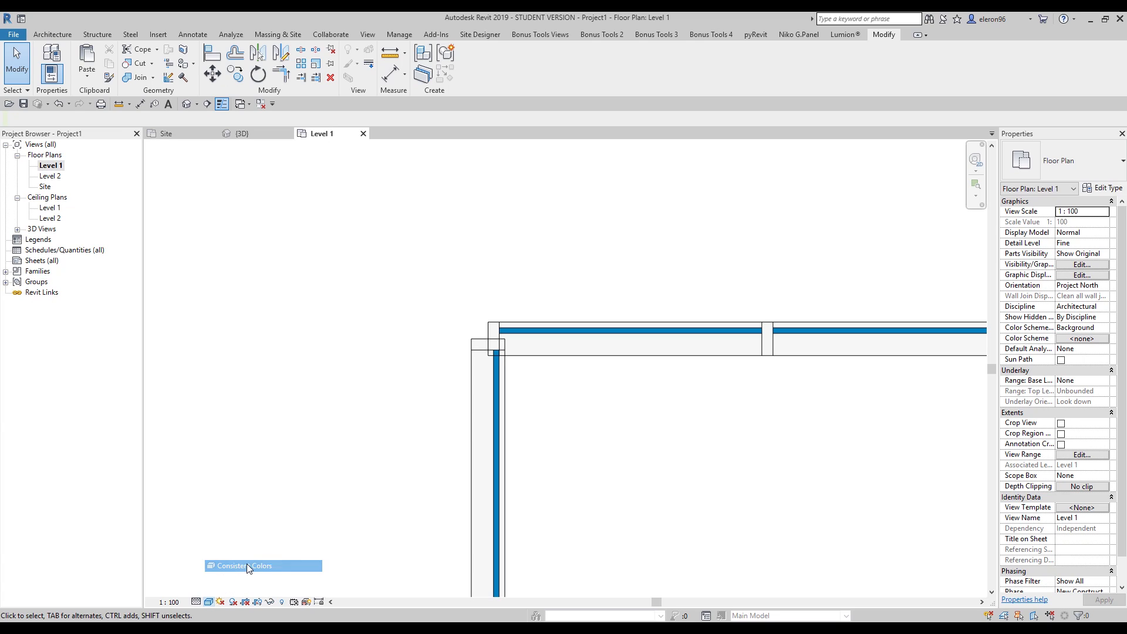
Examine the corner where the two Storefront curtain walls meet, selecting the horizontal wall and the vertical wall in turn.
scroll(563, 401, down, 3)
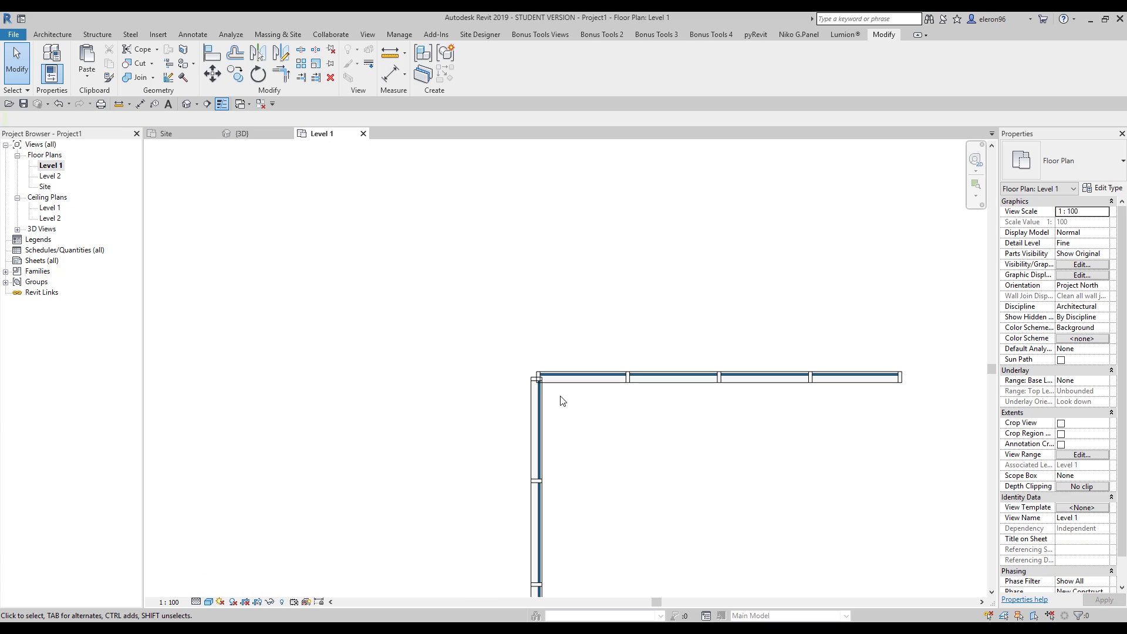
scroll(558, 392, up, 5)
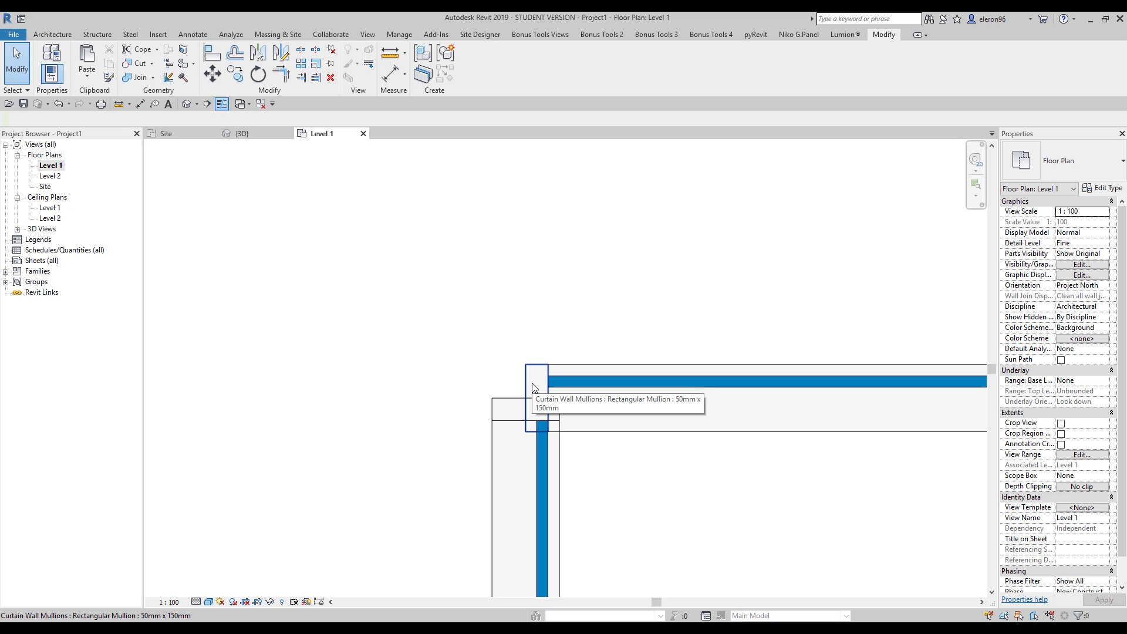
scroll(534, 387, down, 3)
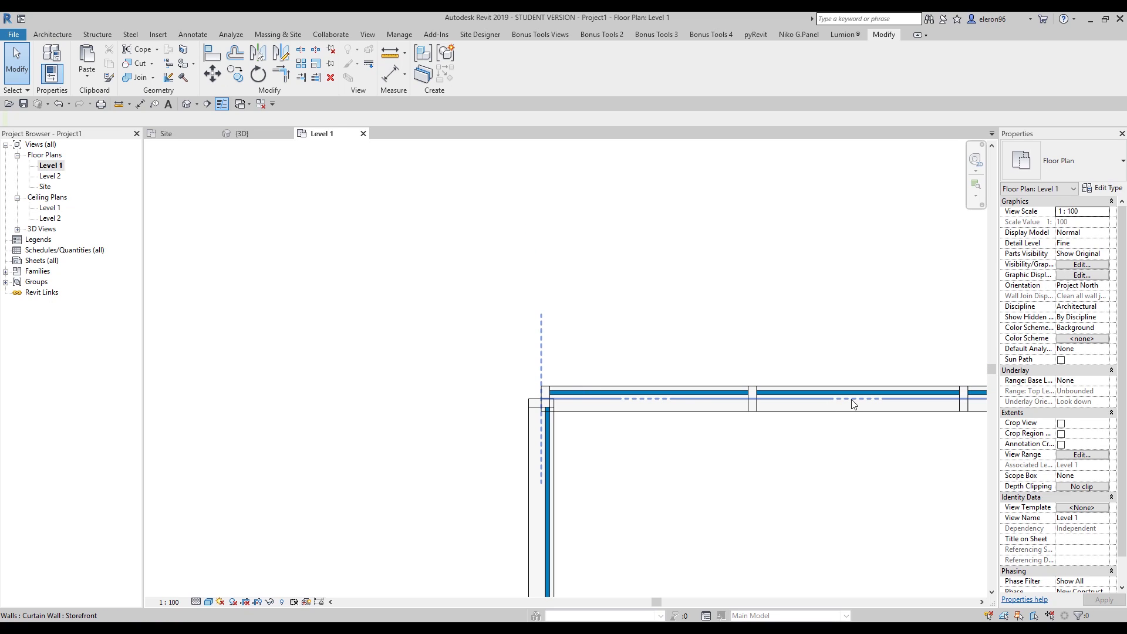
click(877, 406)
click(732, 430)
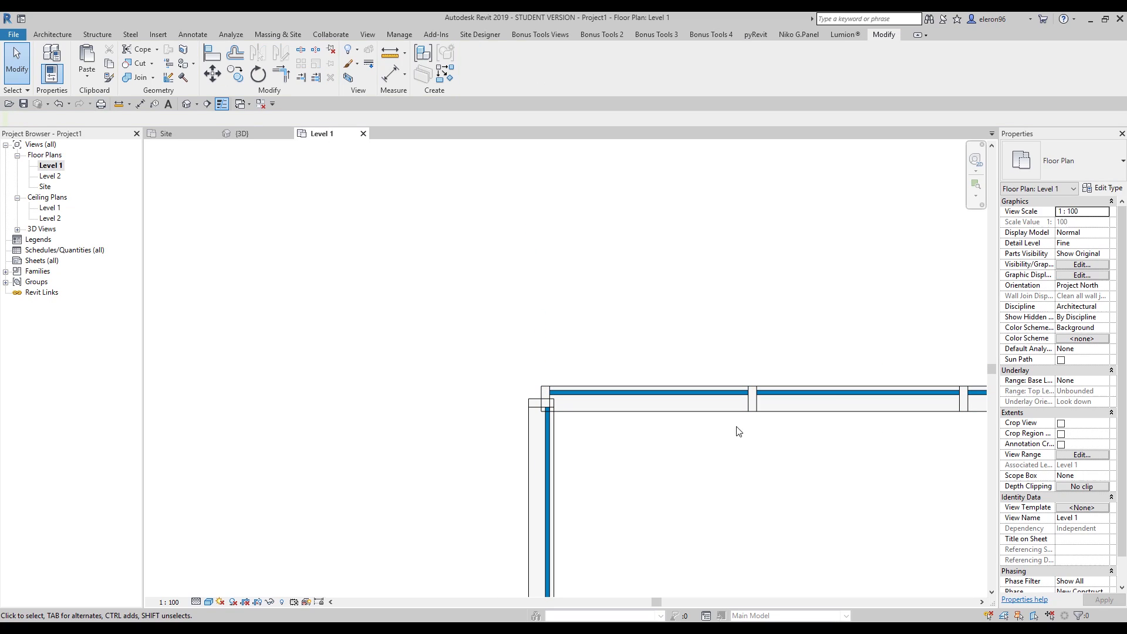
click(770, 398)
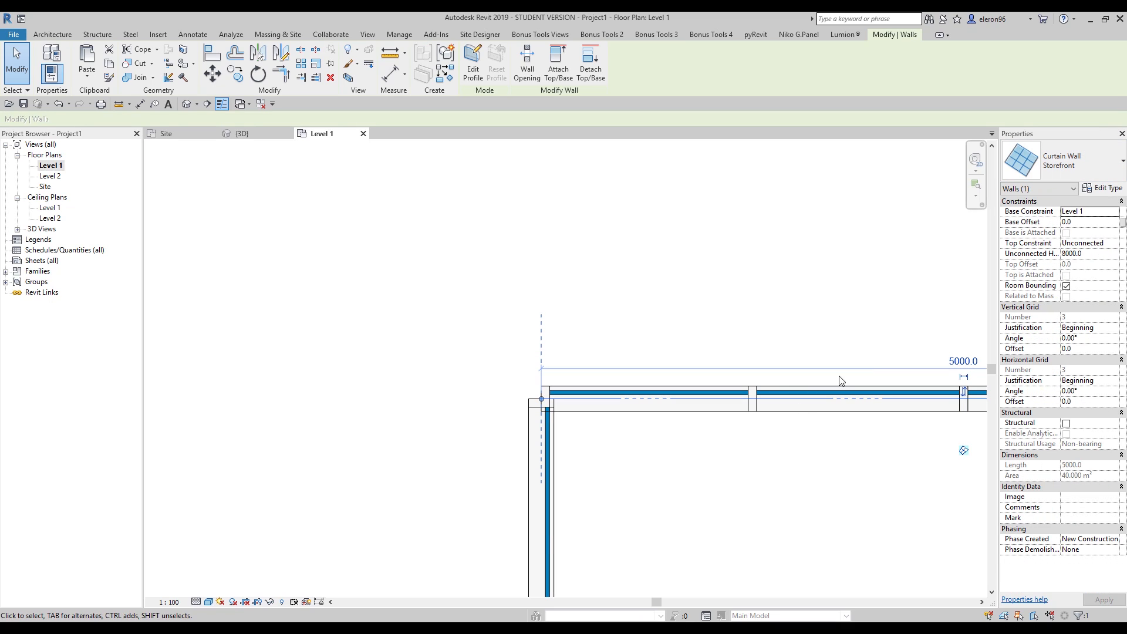
click(628, 471)
click(542, 493)
click(593, 488)
scroll(542, 396, up, 3)
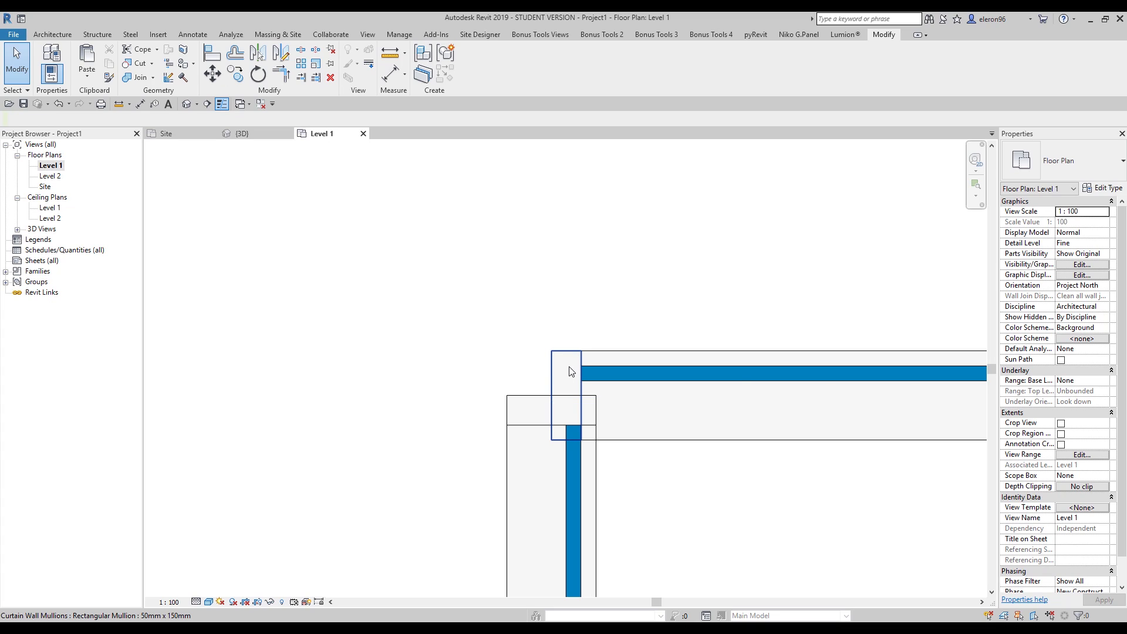
Delete the horizontal curtain wall's corner mullion and change the vertical wall's overlapping corner mullion to the L Corner Mullion type L Mullion 1.
click(569, 368)
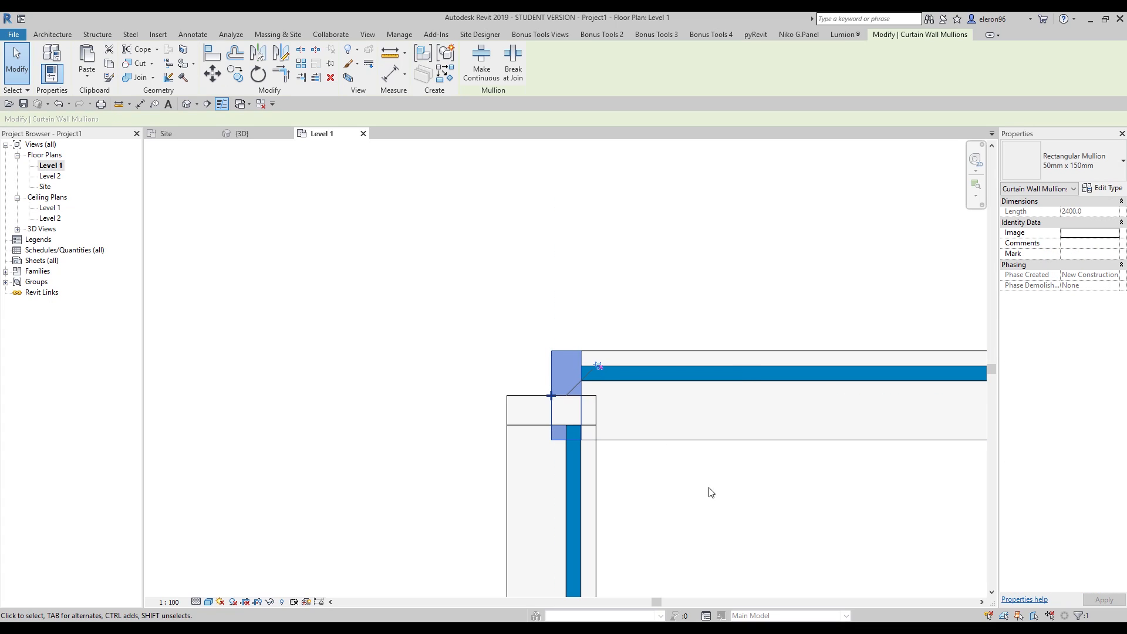
key(Delete)
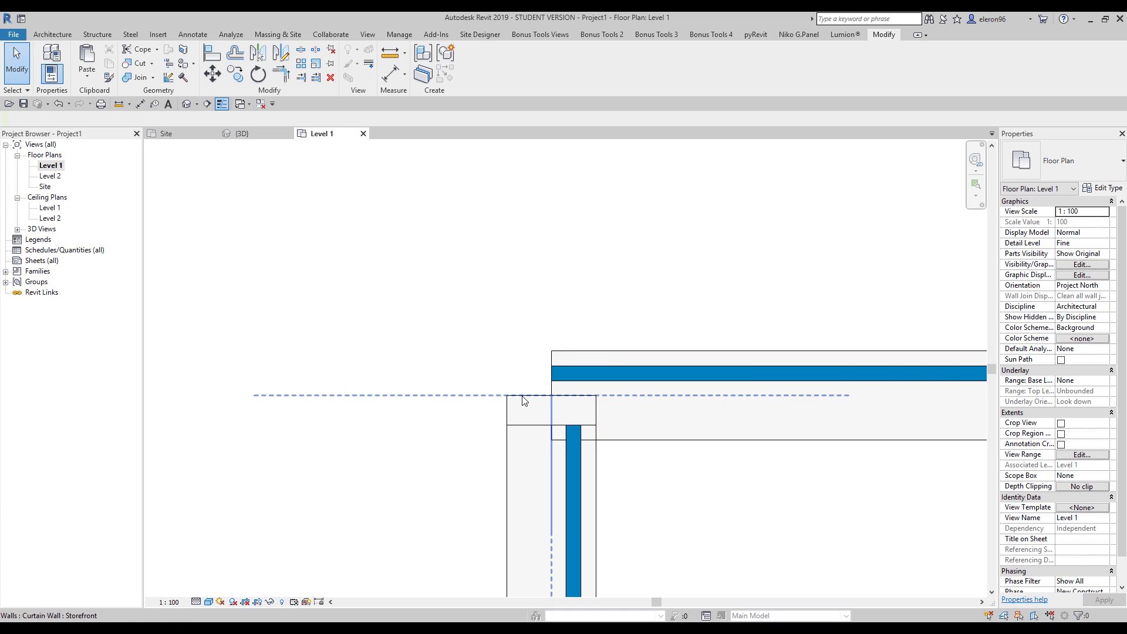
click(552, 409)
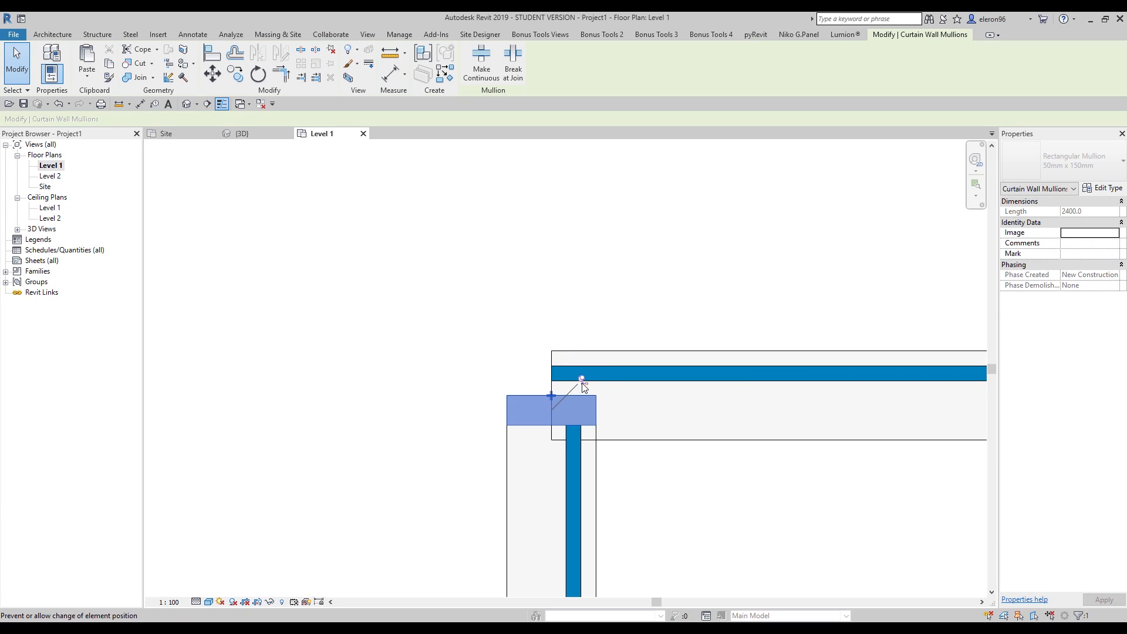
click(1088, 156)
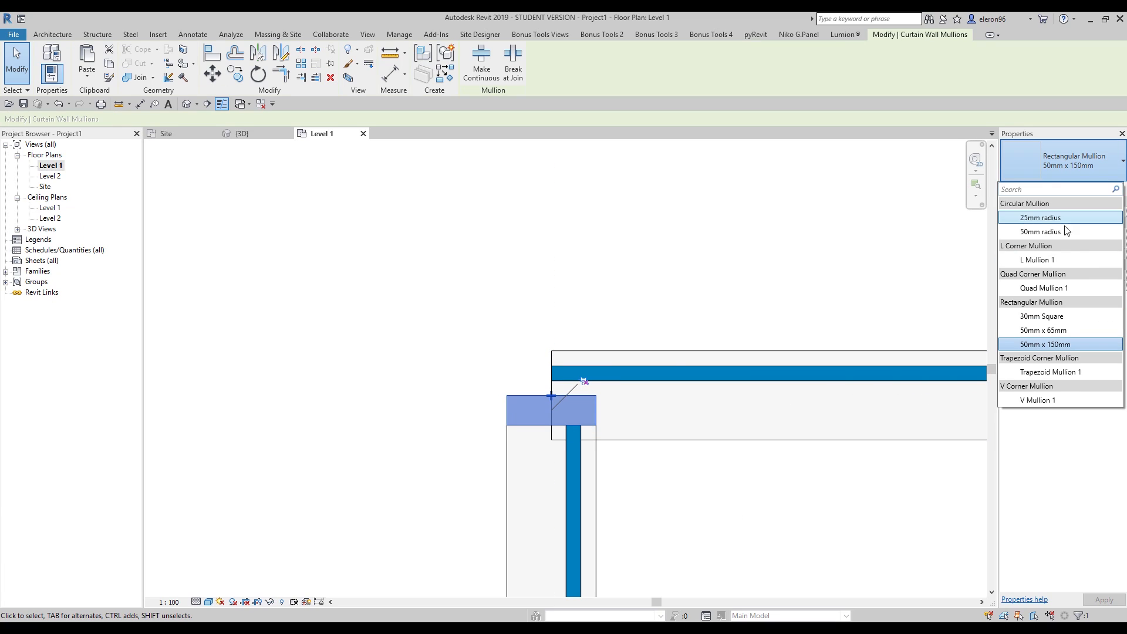
click(1062, 260)
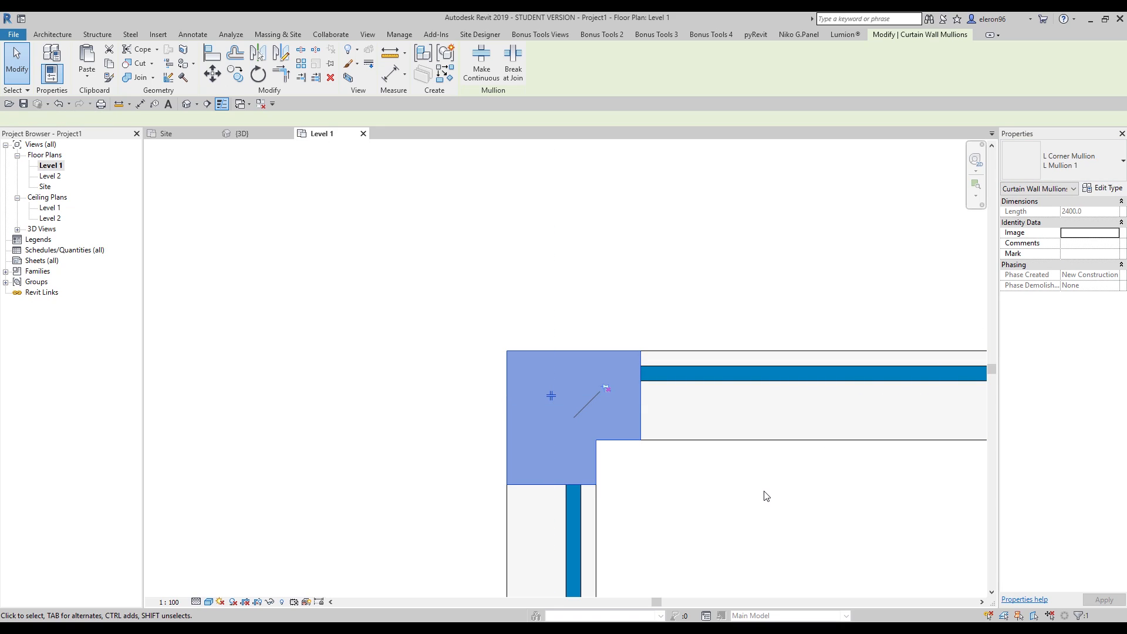
click(771, 462)
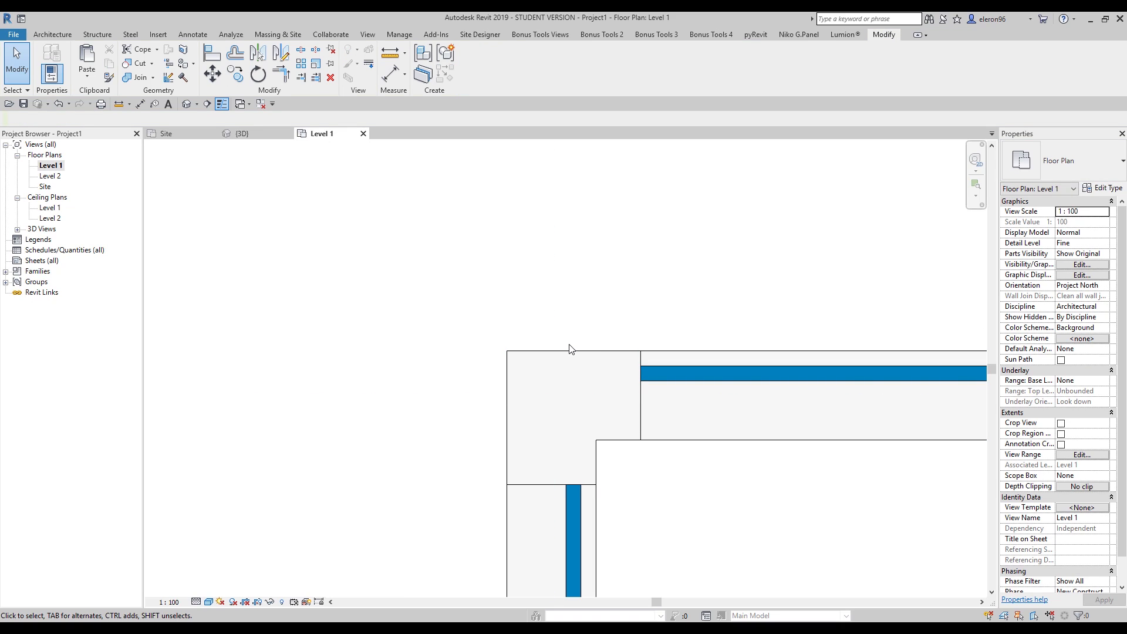
Open the {3D} view and examine the curtain wall corner from its top down to the L mullion at the base.
scroll(600, 405, down, 5)
middle_drag(637, 424, 579, 388)
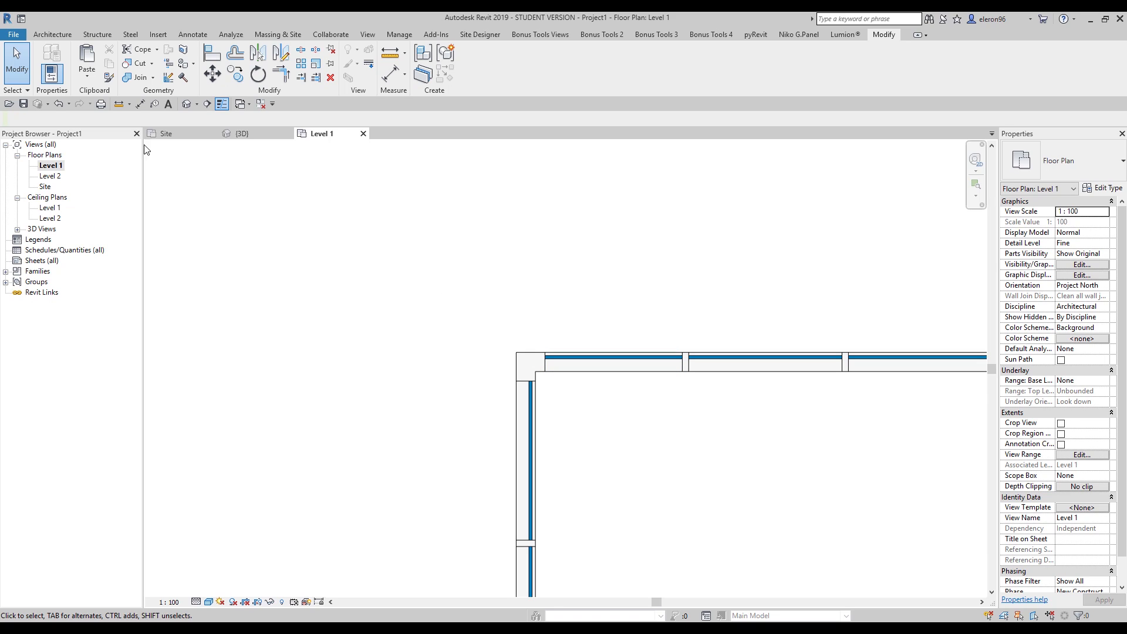
click(242, 134)
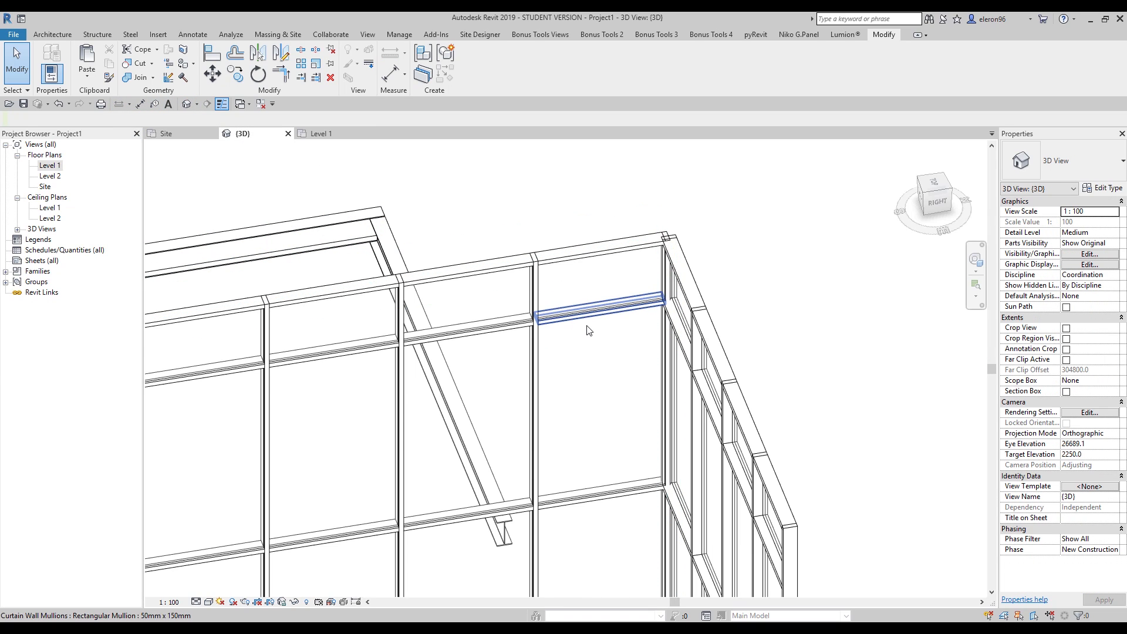
scroll(407, 367, down, 7)
middle_drag(387, 434, 725, 499)
middle_drag(564, 363, 565, 528)
scroll(594, 250, up, 2)
scroll(595, 253, up, 5)
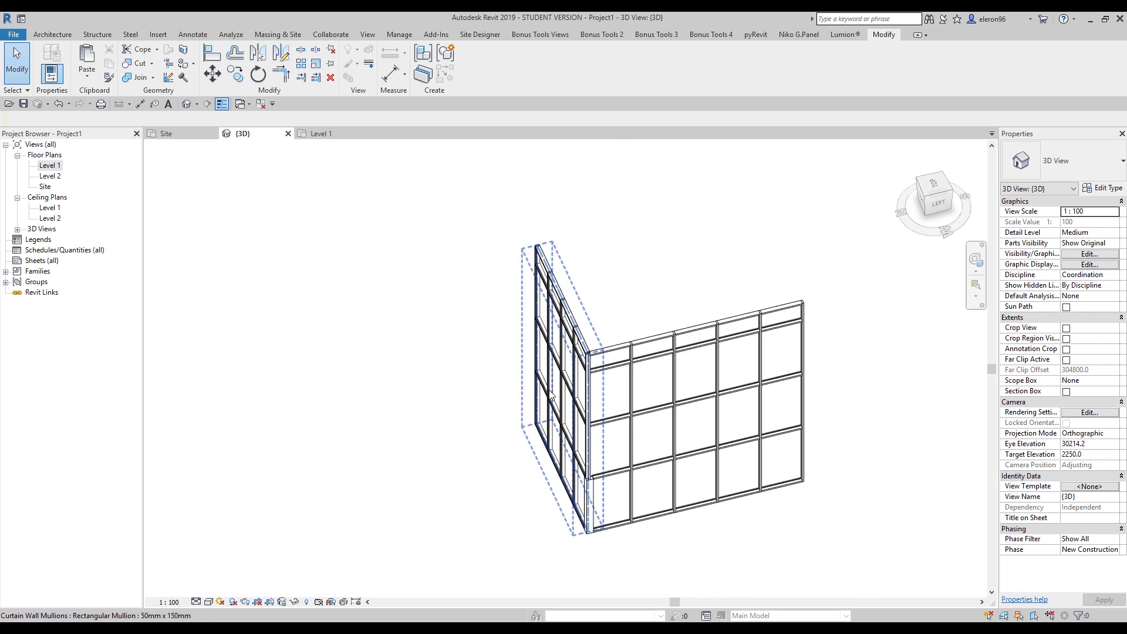
scroll(617, 289, down, 3)
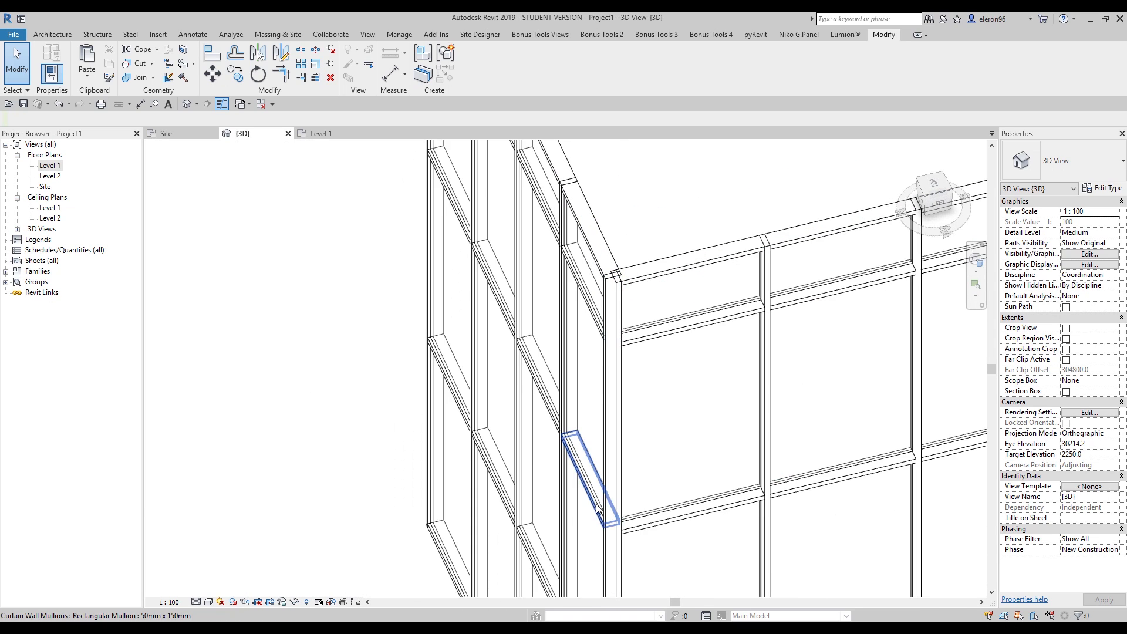
middle_drag(608, 502, 566, 182)
middle_drag(580, 451, 554, 325)
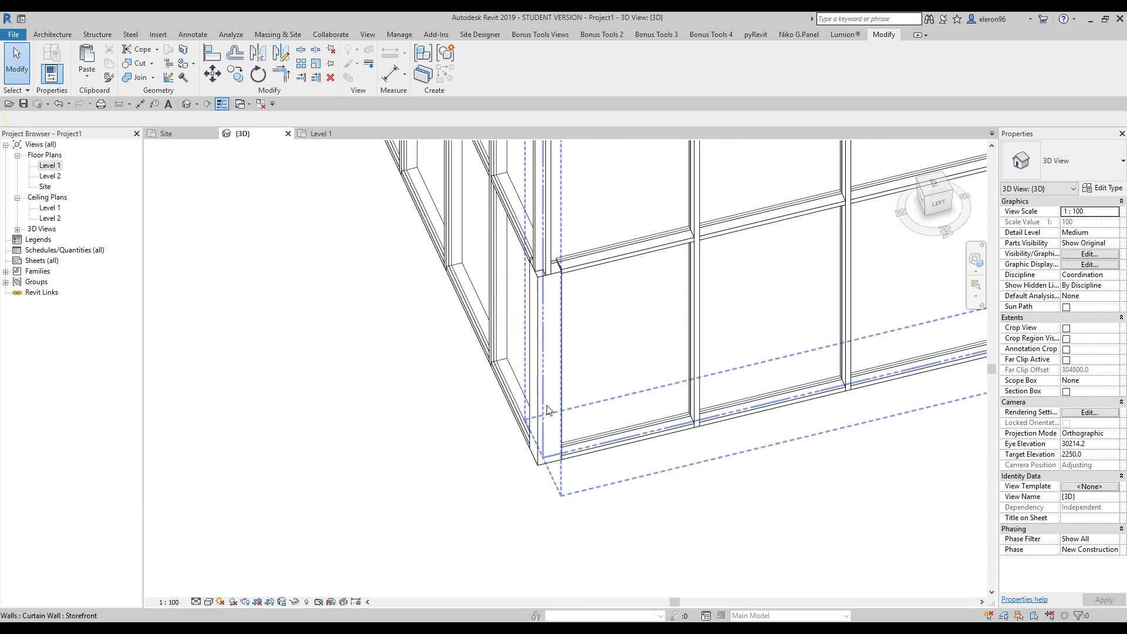
middle_drag(551, 275, 528, 347)
scroll(529, 349, down, 2)
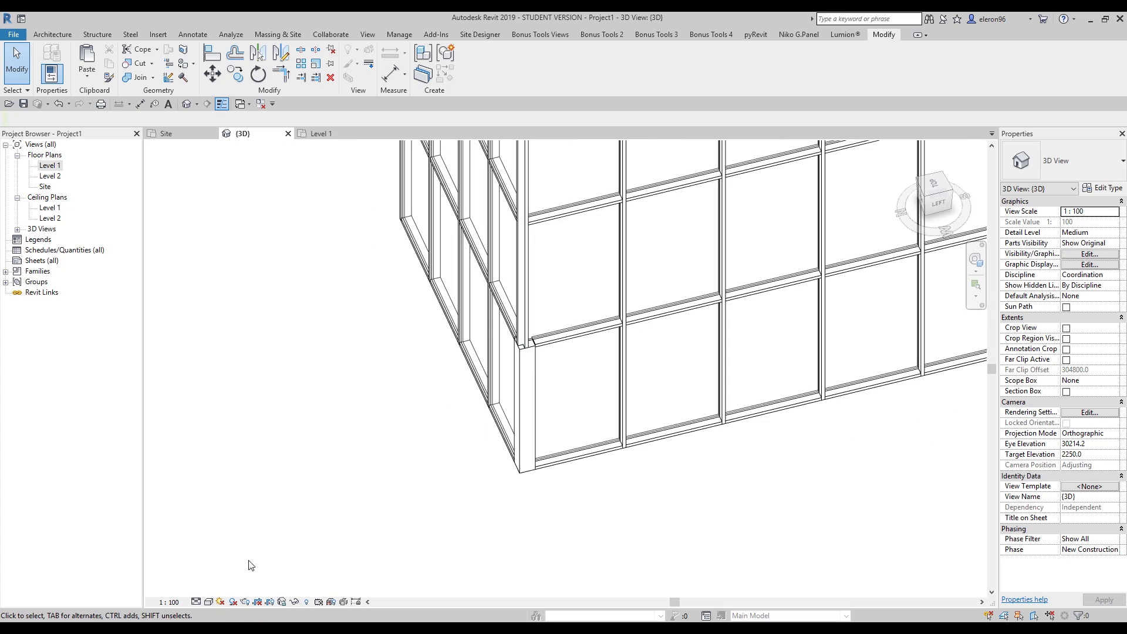
Set the {3D} view's visual style to Shaded and its detail level to Fine.
click(209, 601)
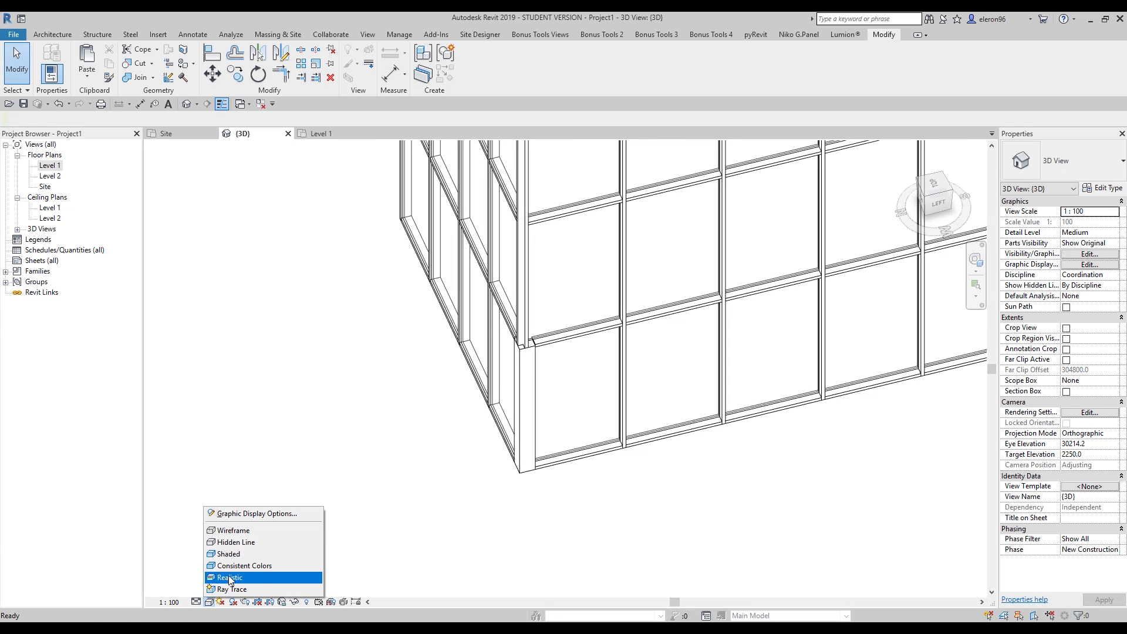
click(235, 555)
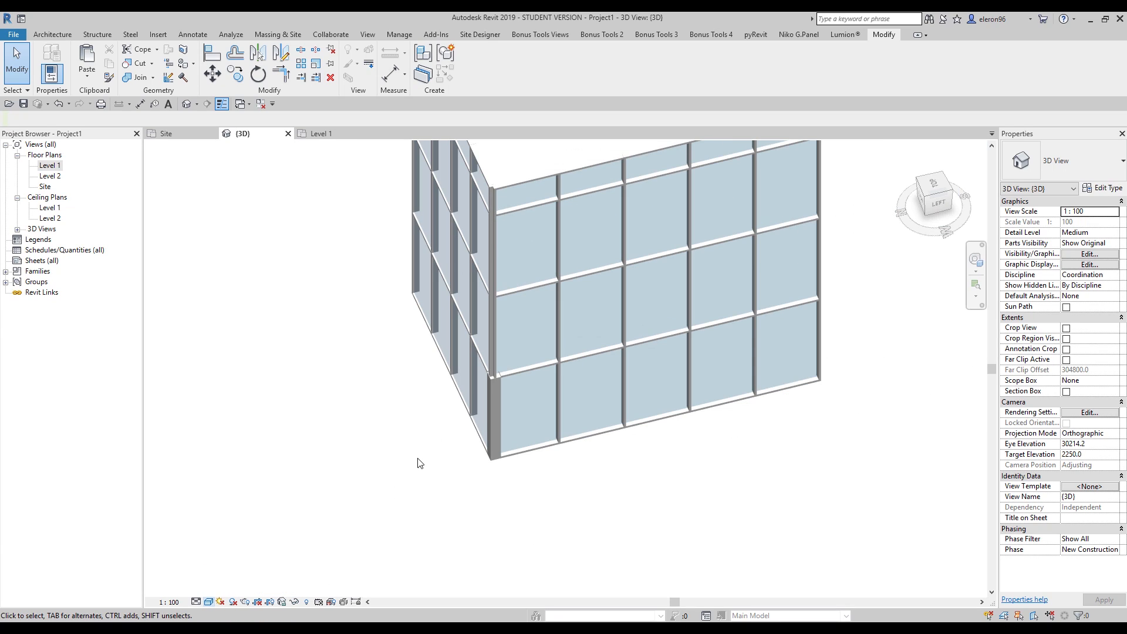
click(200, 603)
click(202, 588)
Change the rectangular corner mullion directly above the base L mullion to L Mullion 1, deleting the overlapping mullion of the neighbouring curtain wall.
scroll(370, 445, down, 2)
shift+middle_drag(371, 446, 569, 501)
scroll(544, 380, up, 5)
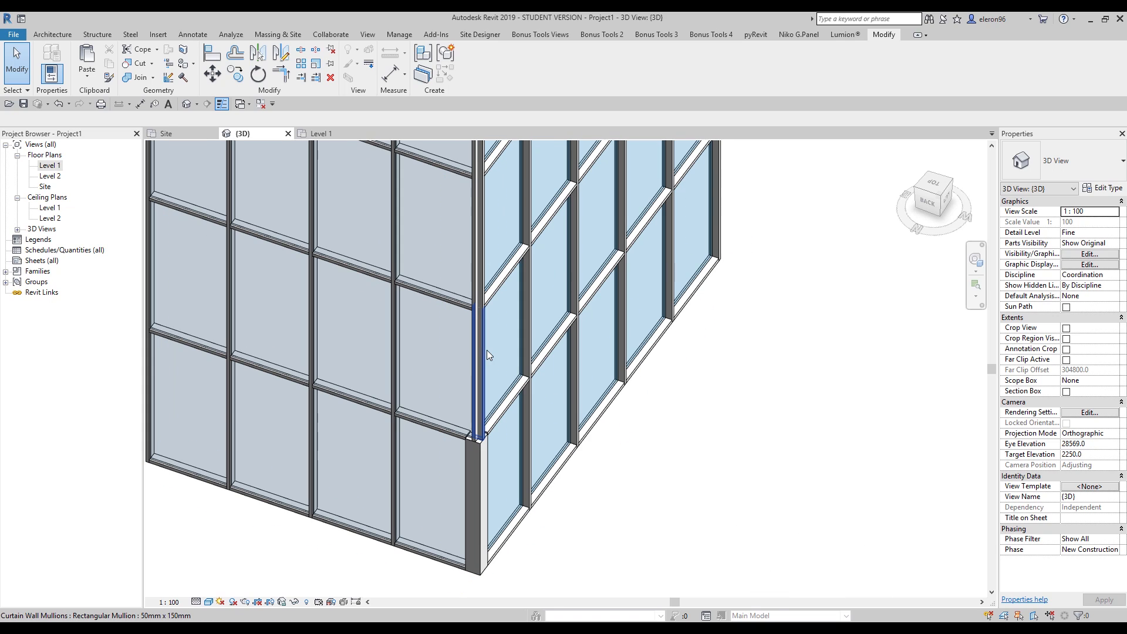
click(483, 352)
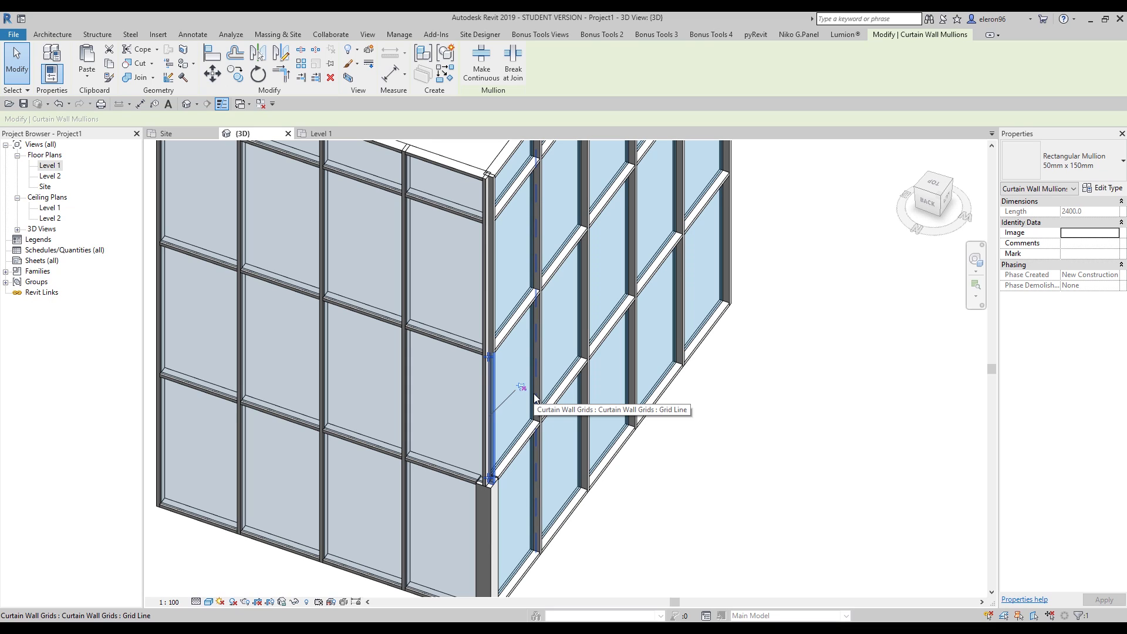
scroll(534, 394, up, 2)
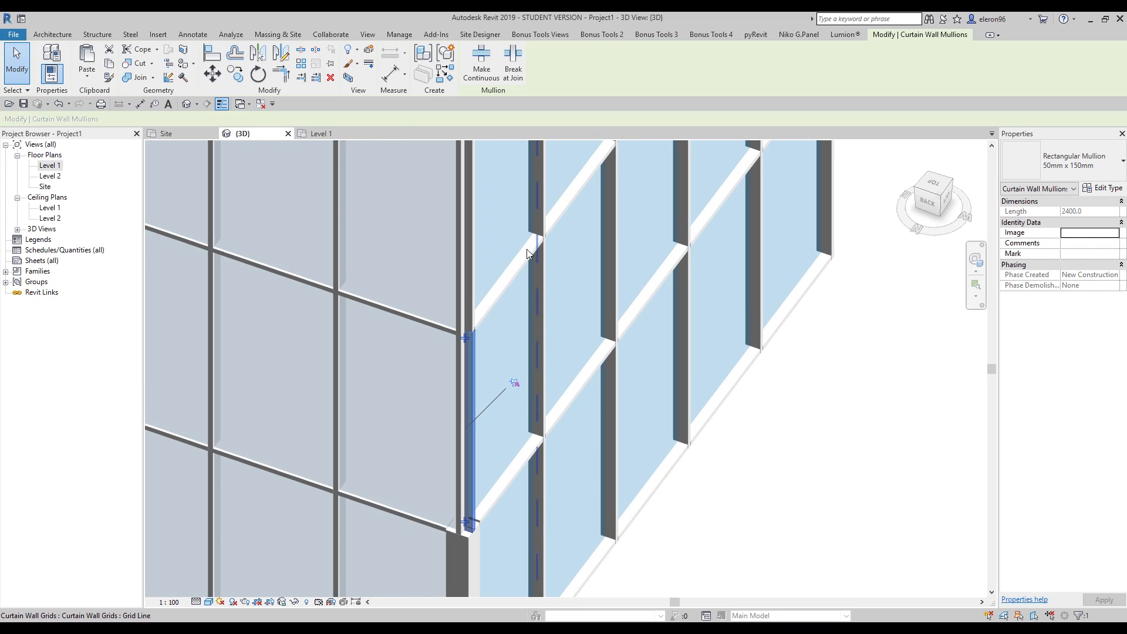
click(1097, 161)
click(1033, 229)
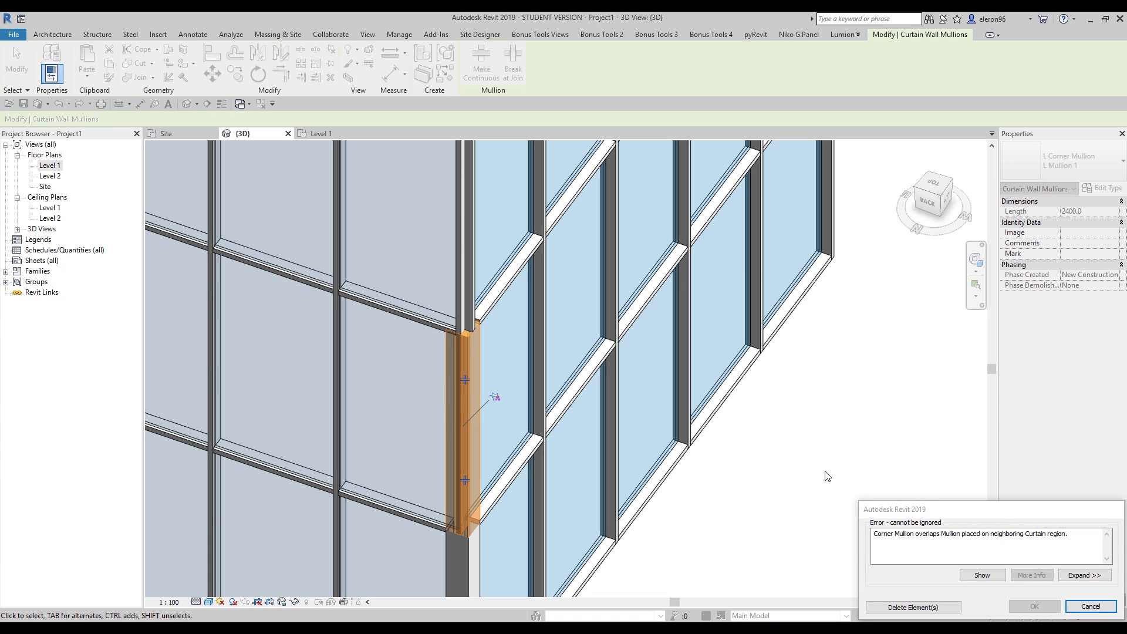
click(894, 610)
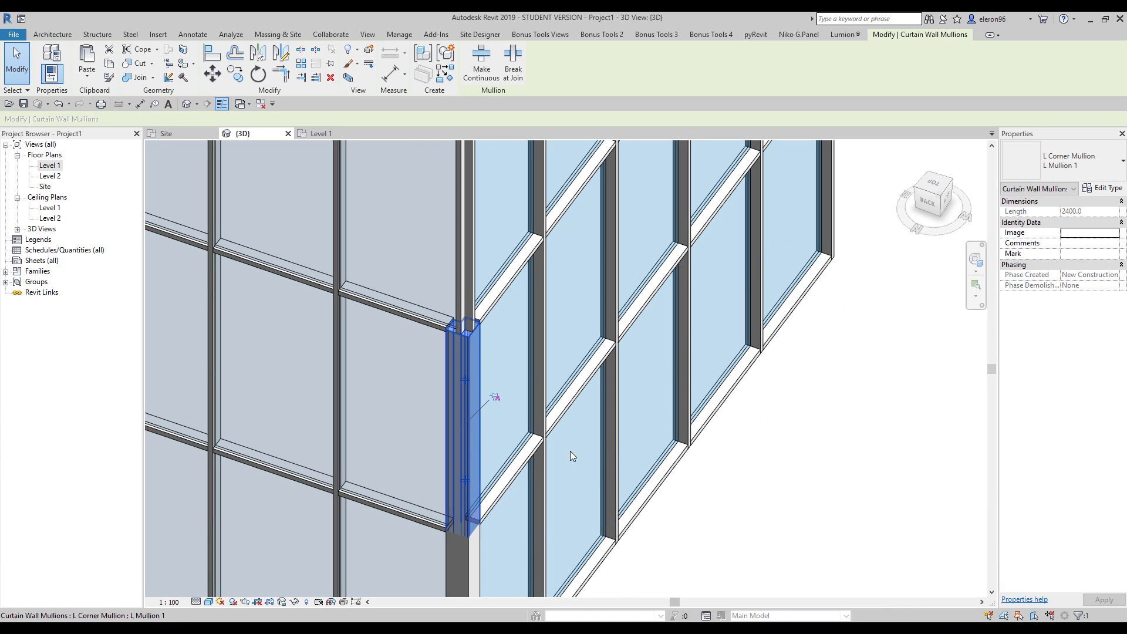
Change the third corner mullion up from the base to L Mullion 1 and delete the mullion it overlaps.
click(805, 478)
click(471, 274)
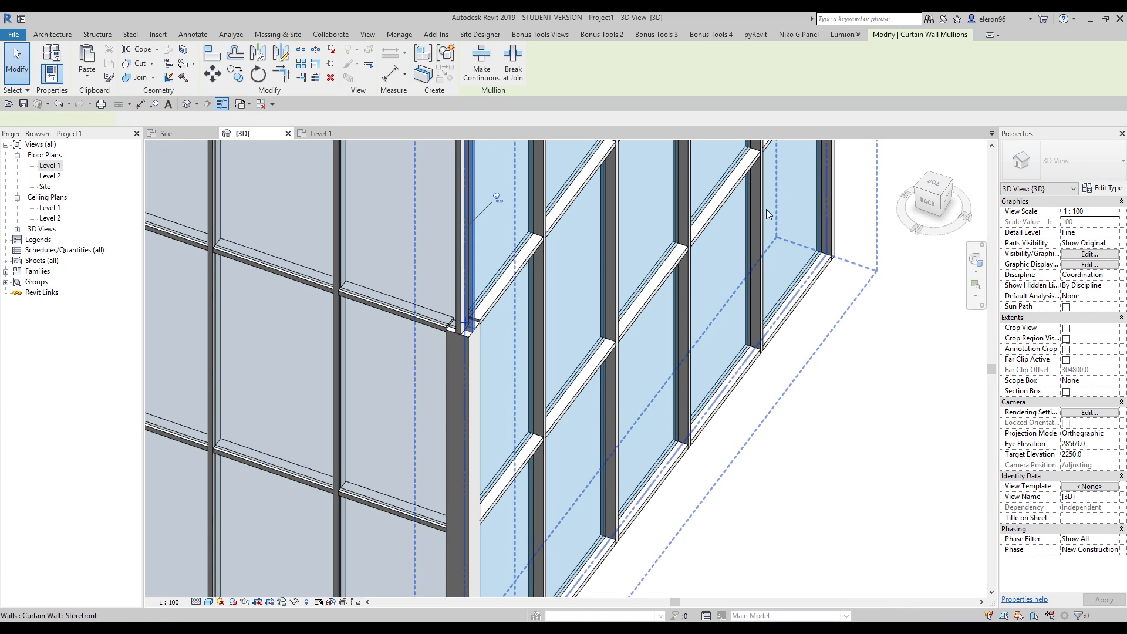
click(1070, 165)
click(980, 470)
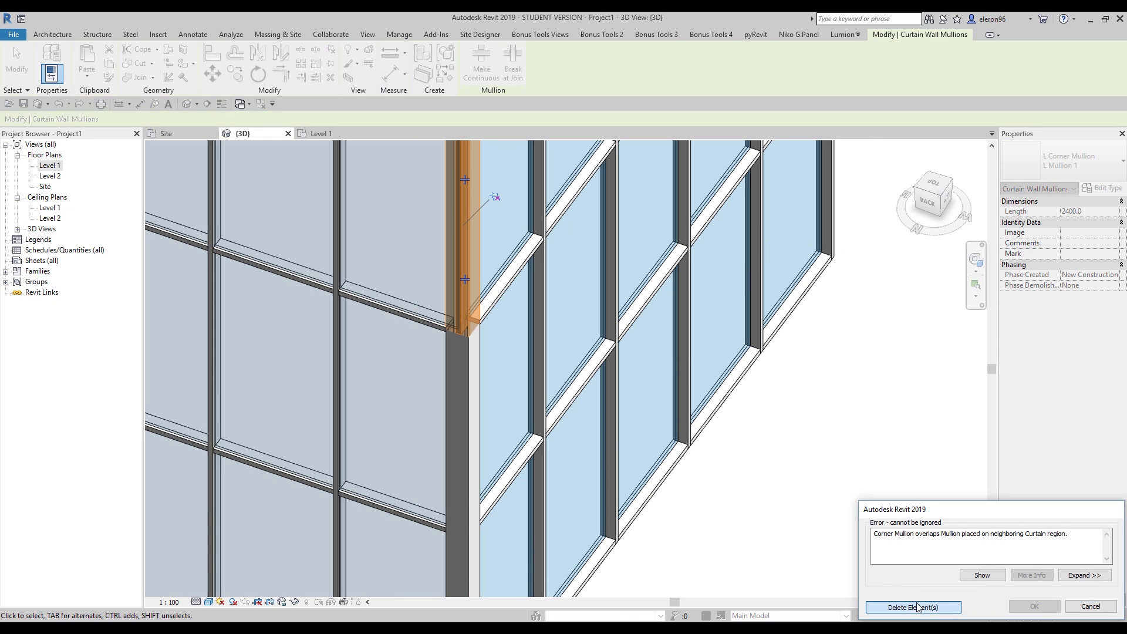
click(918, 606)
Change the short topmost corner mullion to L Mullion 1, deleting the overlapping mullion, and clear the selection.
middle_drag(729, 337, 727, 539)
click(463, 290)
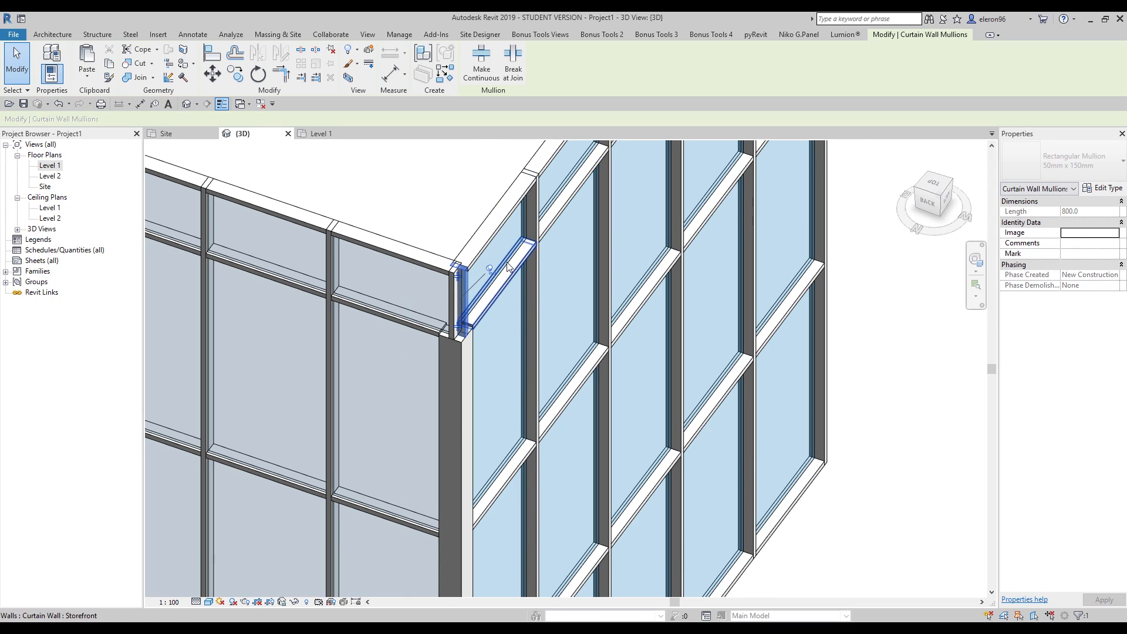
click(1019, 168)
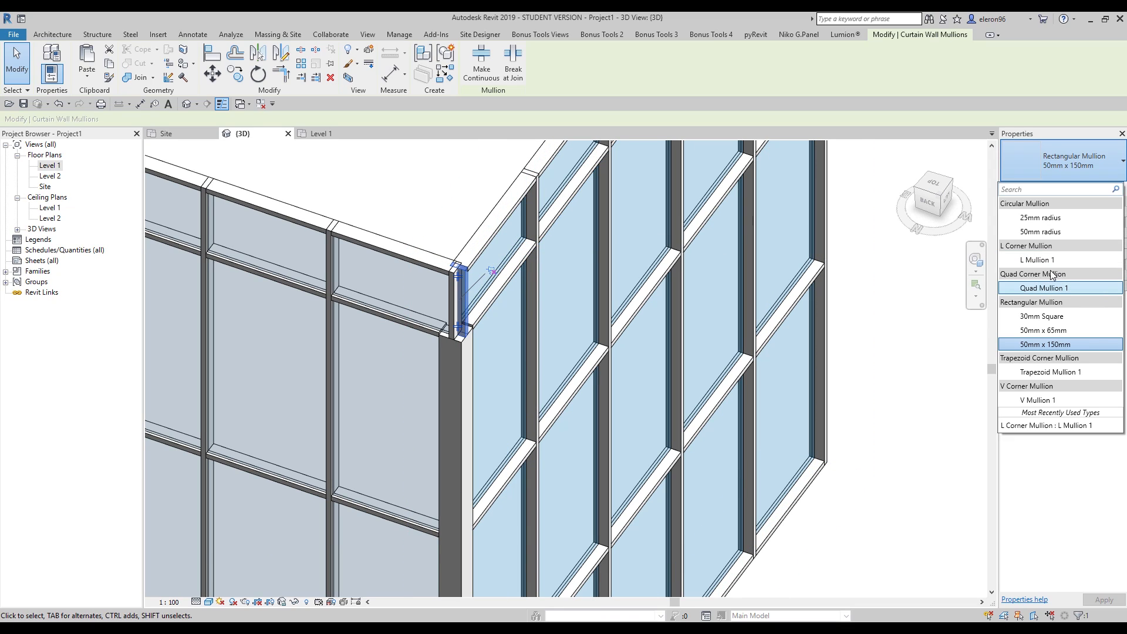
click(1048, 260)
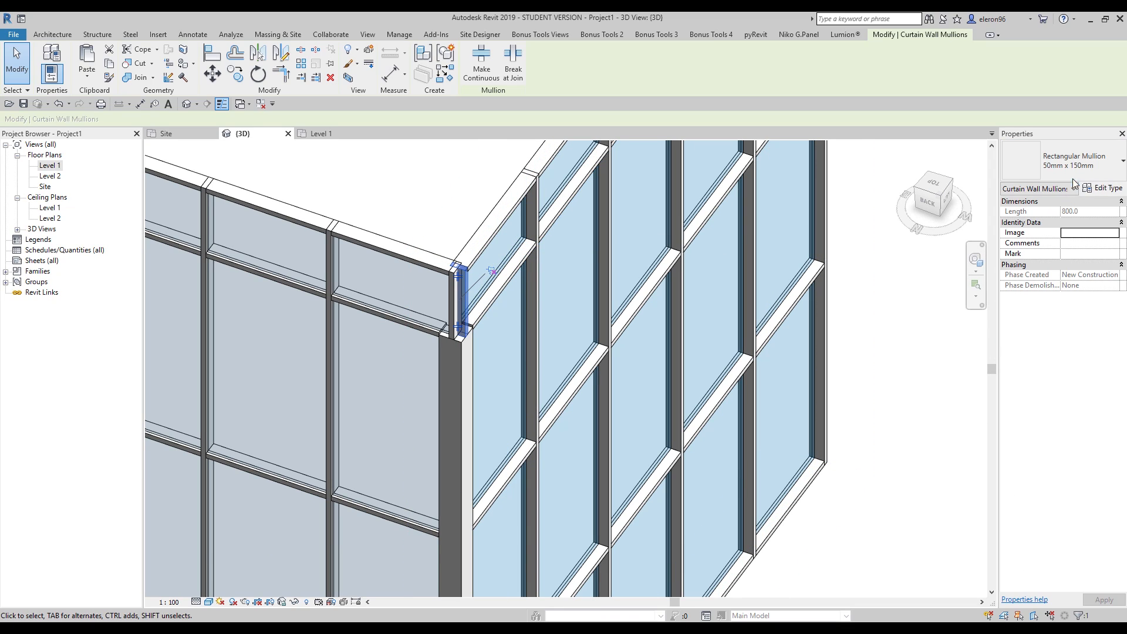
click(1070, 189)
click(1039, 261)
click(943, 611)
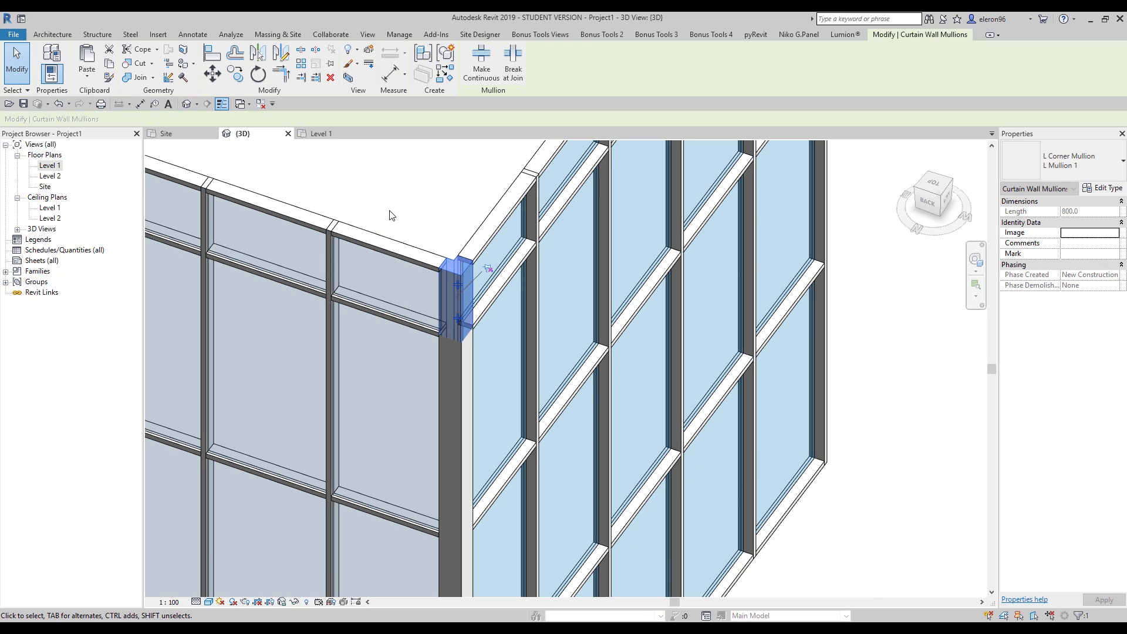
click(391, 212)
scroll(391, 212, down, 3)
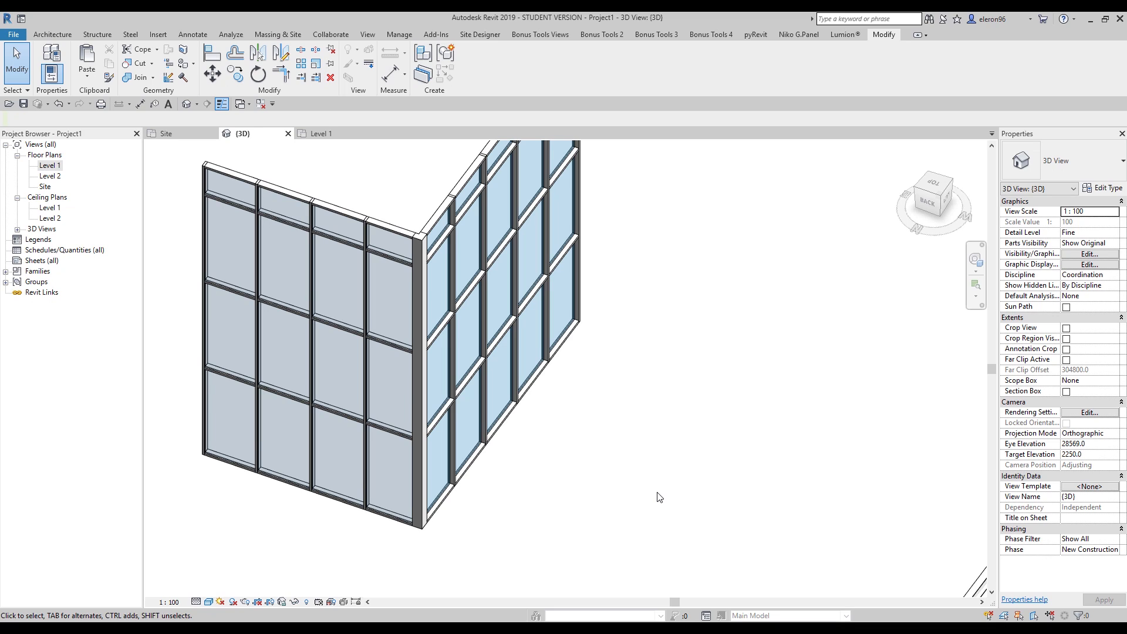
Examine the corner where the two W310X38.7 steel beams meet, selecting one beam to check its end controls.
scroll(630, 460, down, 5)
middle_drag(629, 461, 430, 298)
scroll(485, 359, up, 2)
scroll(496, 395, up, 4)
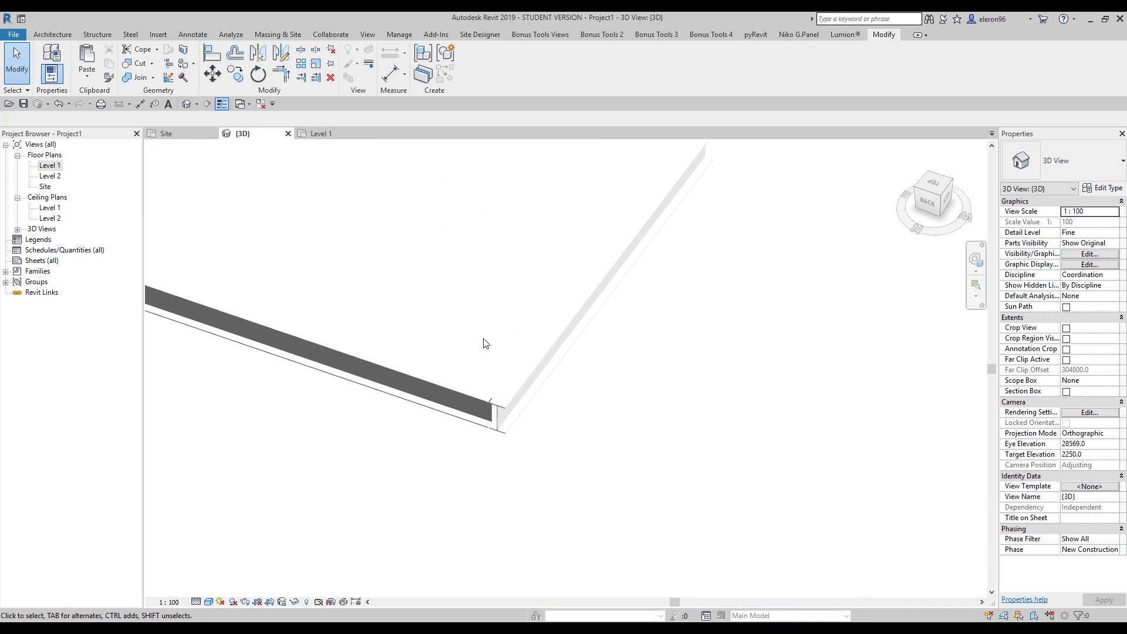
scroll(488, 365, down, 4)
shift+middle_drag(386, 380, 249, 401)
middle_drag(762, 425, 513, 352)
scroll(513, 352, up, 6)
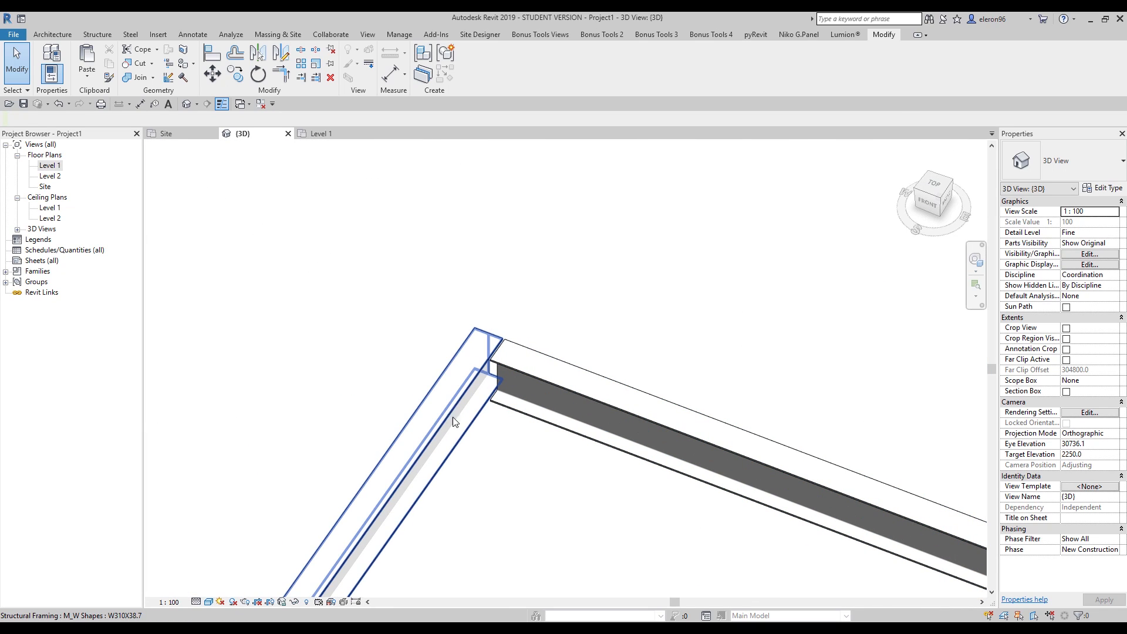
click(477, 368)
drag(482, 344, 489, 345)
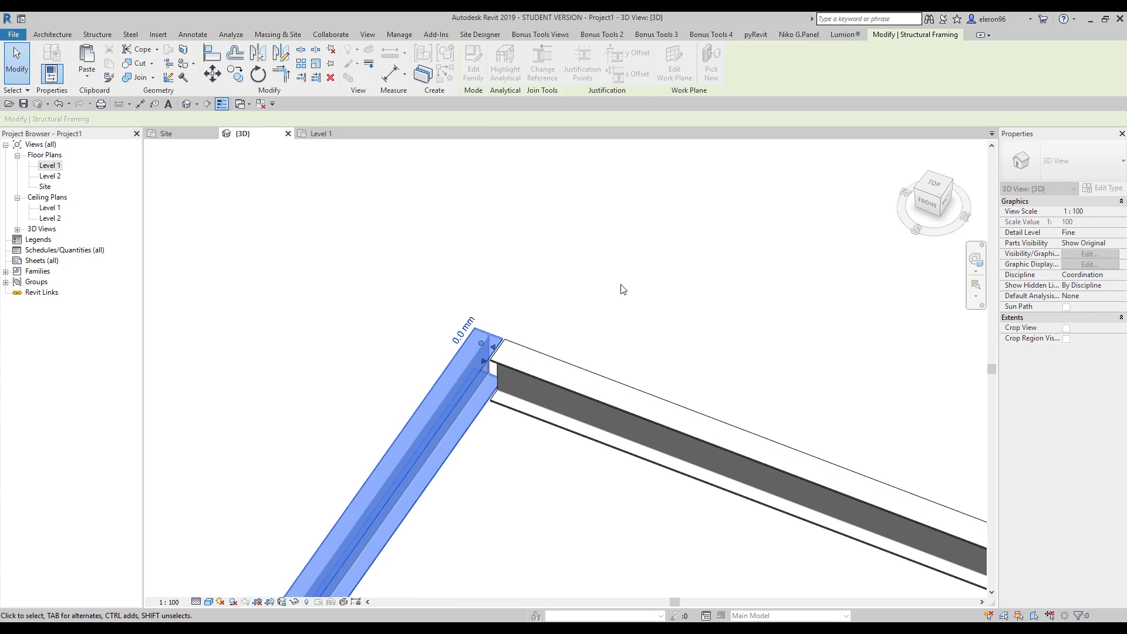
click(623, 290)
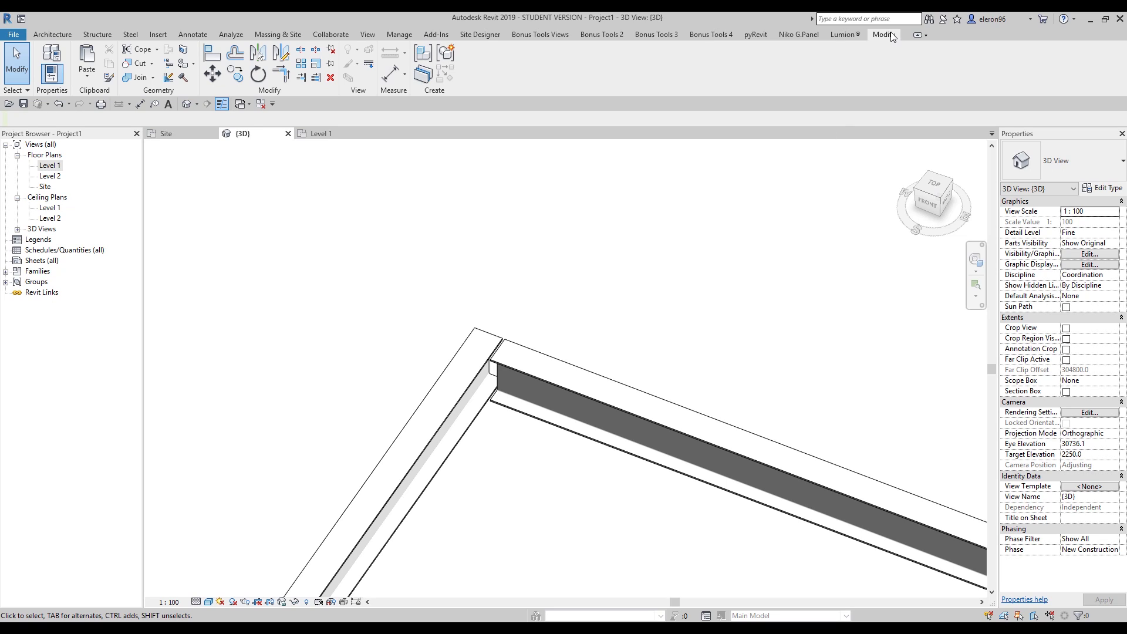
Use Beam/Column Joins to switch the beam's status at the corner so the two W310X38.7 beams meet in a mitered join.
click(168, 64)
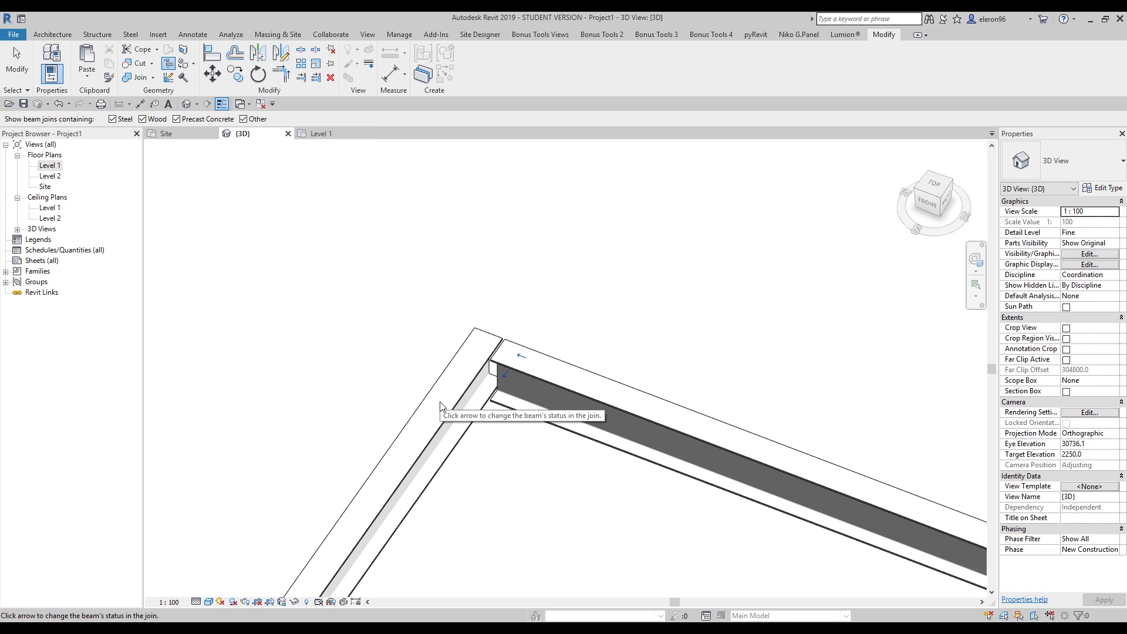
click(520, 358)
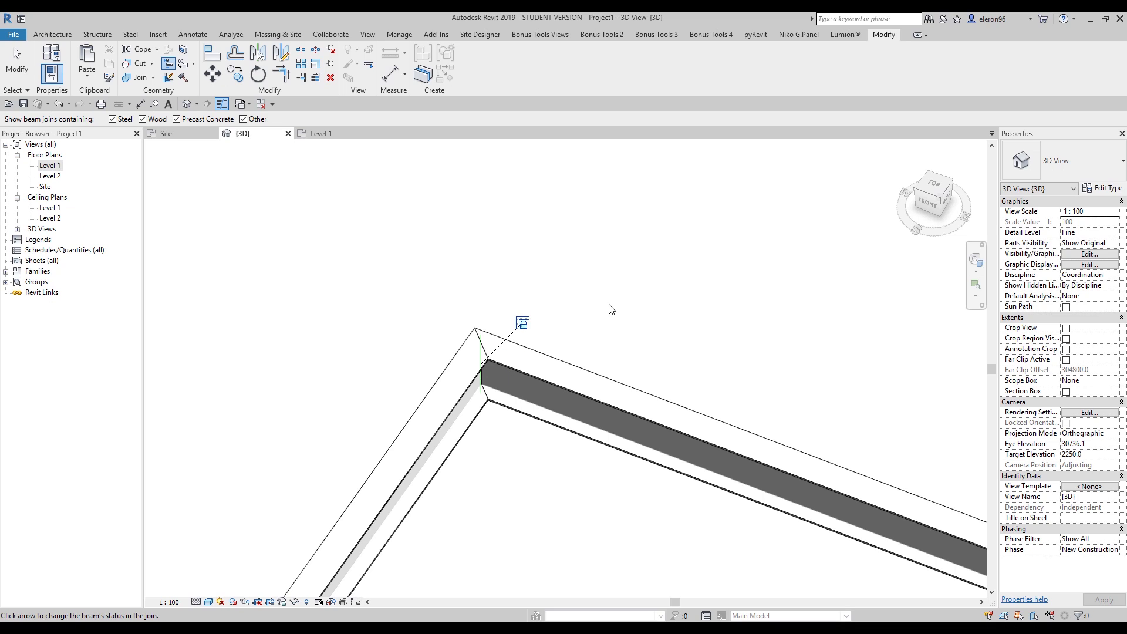
key(Escape)
scroll(613, 290, down, 1)
scroll(554, 317, up, 4)
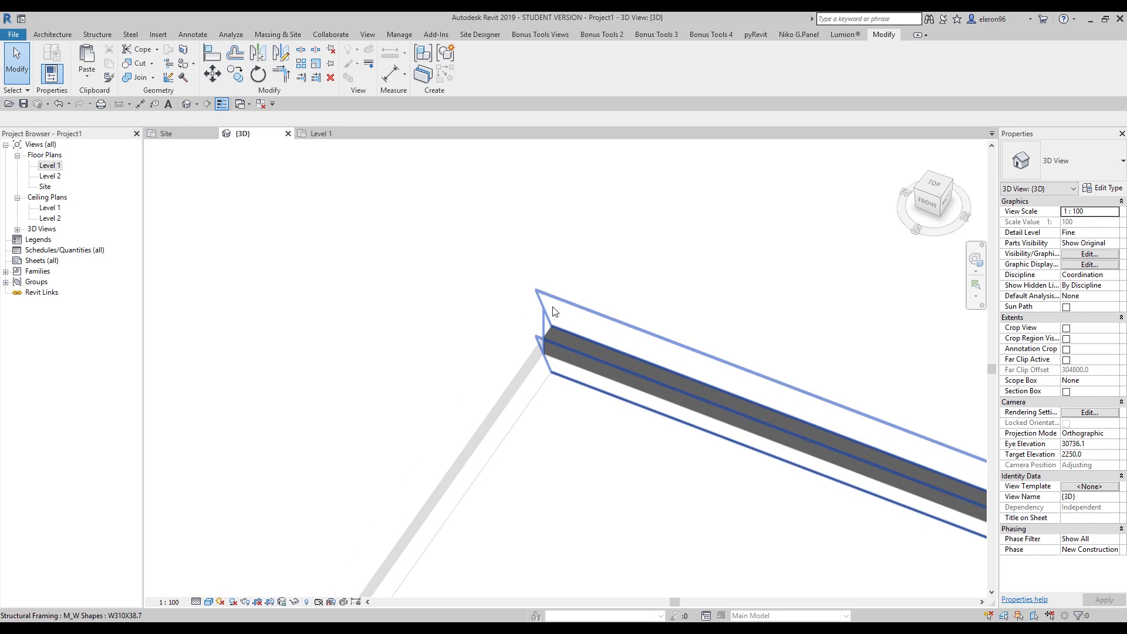
scroll(562, 312, down, 2)
scroll(562, 316, down, 4)
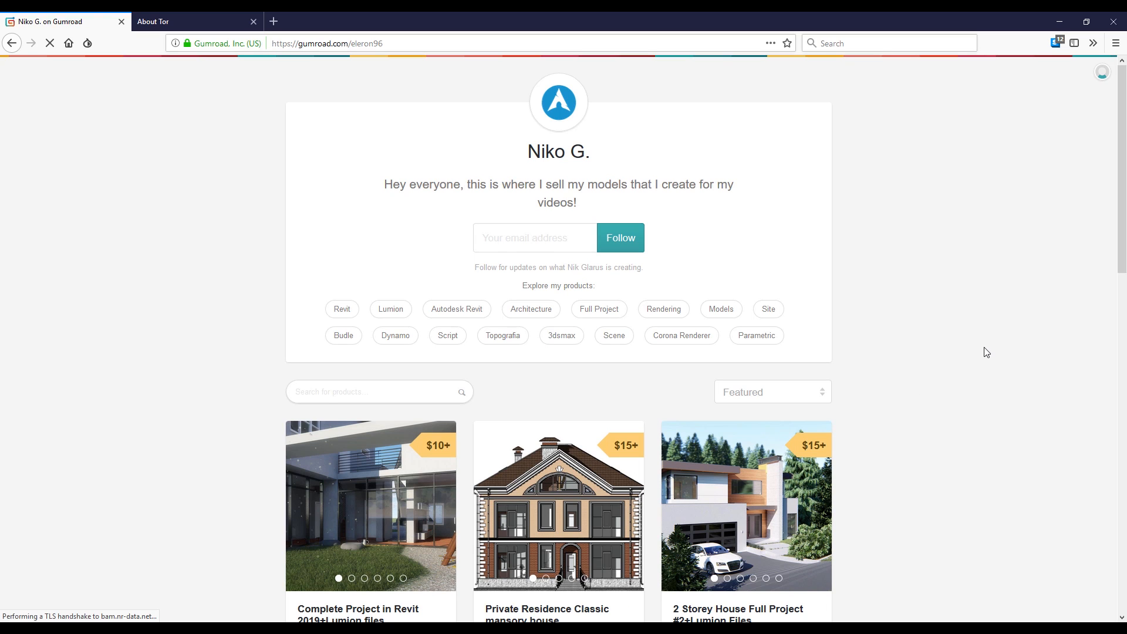
Switch to the Gumroad store page in the browser and look through its products for the Wave Building (Dynamo script).
scroll(986, 353, down, 3)
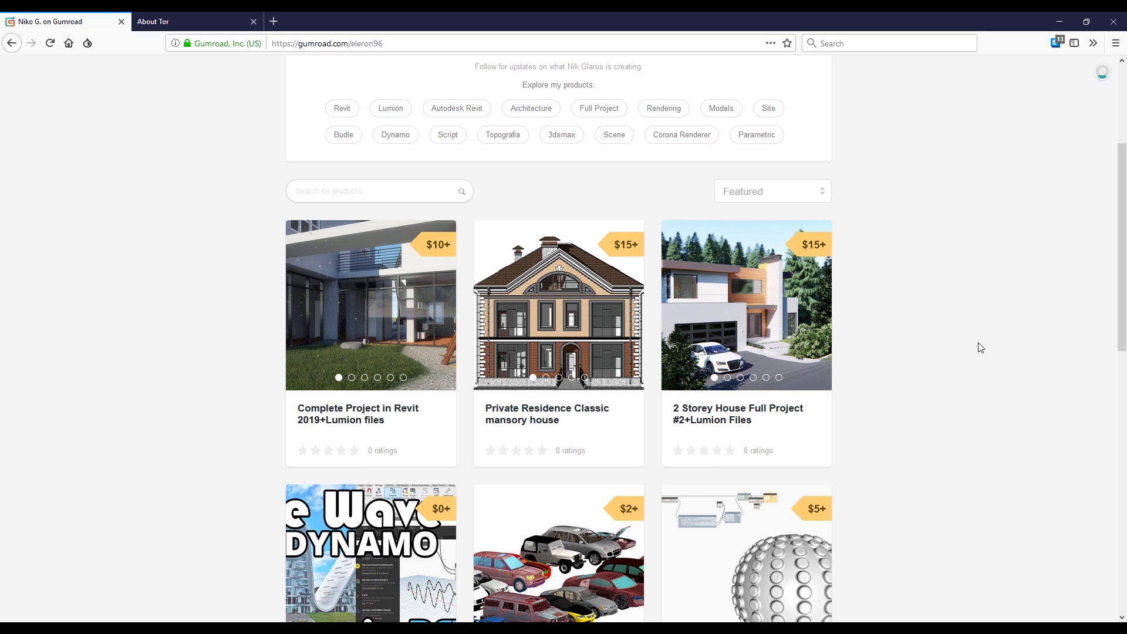
scroll(969, 340, down, 3)
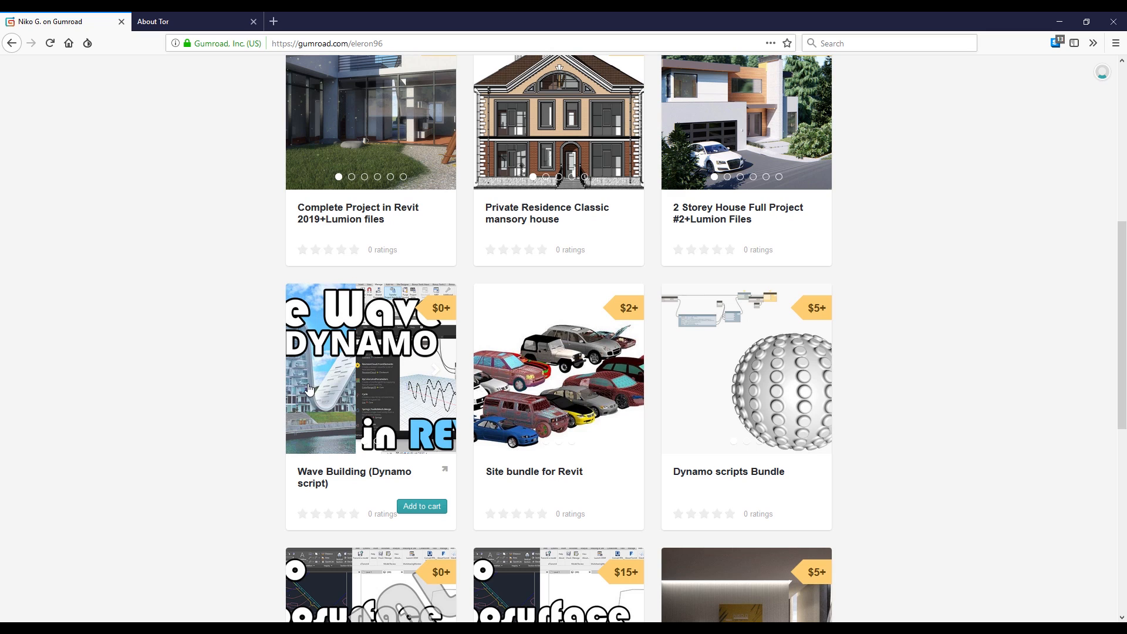
scroll(409, 343, down, 4)
scroll(431, 322, up, 8)
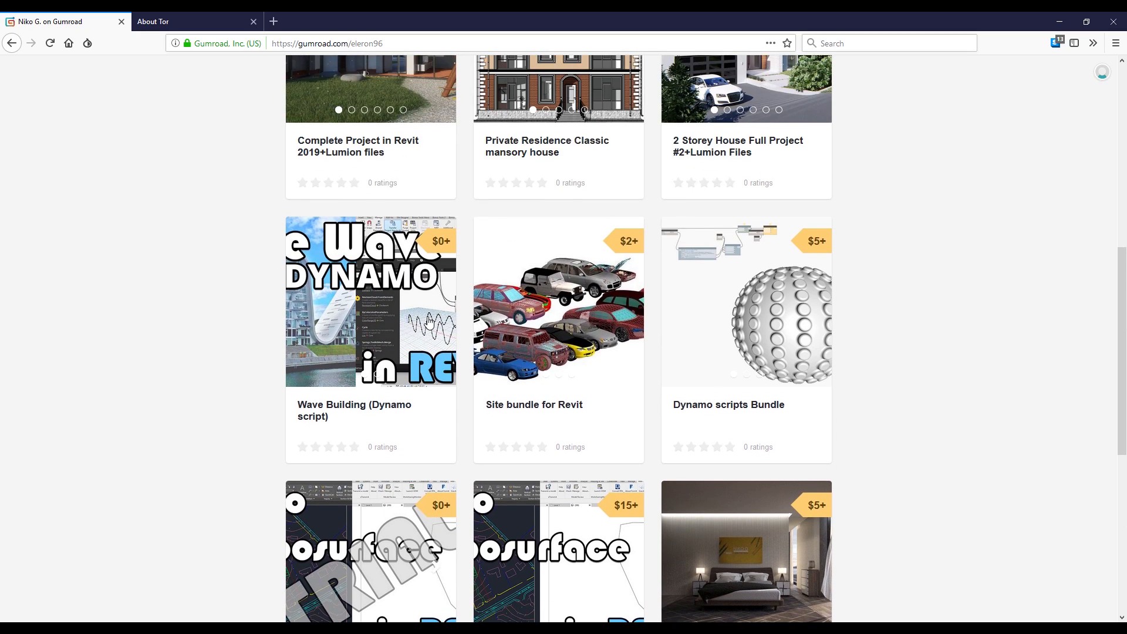
scroll(421, 335, up, 2)
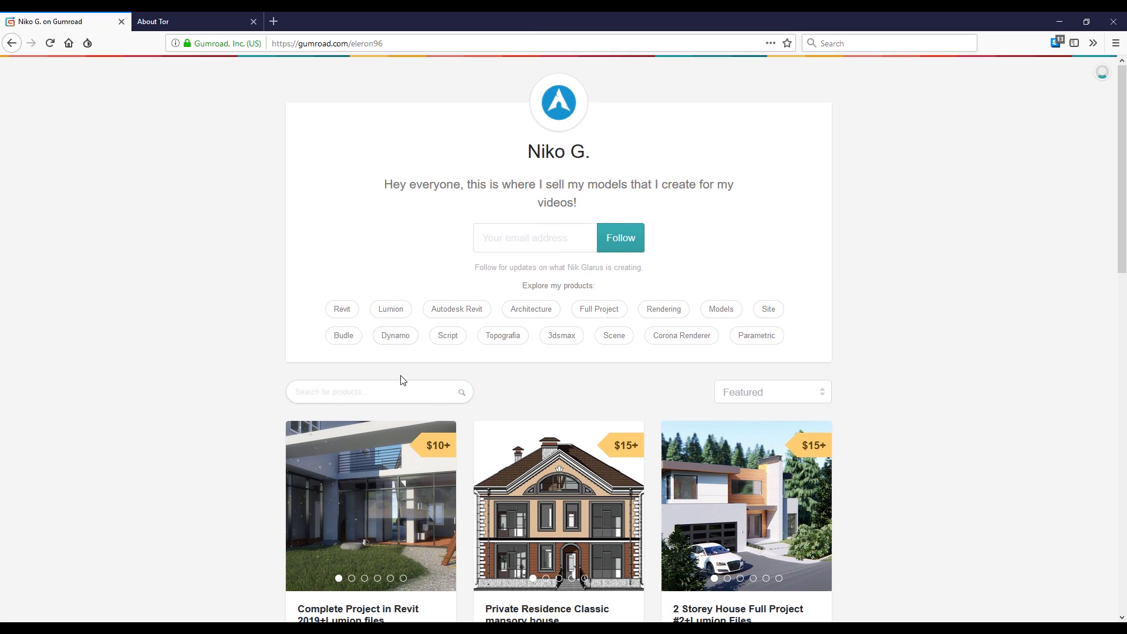
scroll(404, 378, down, 4)
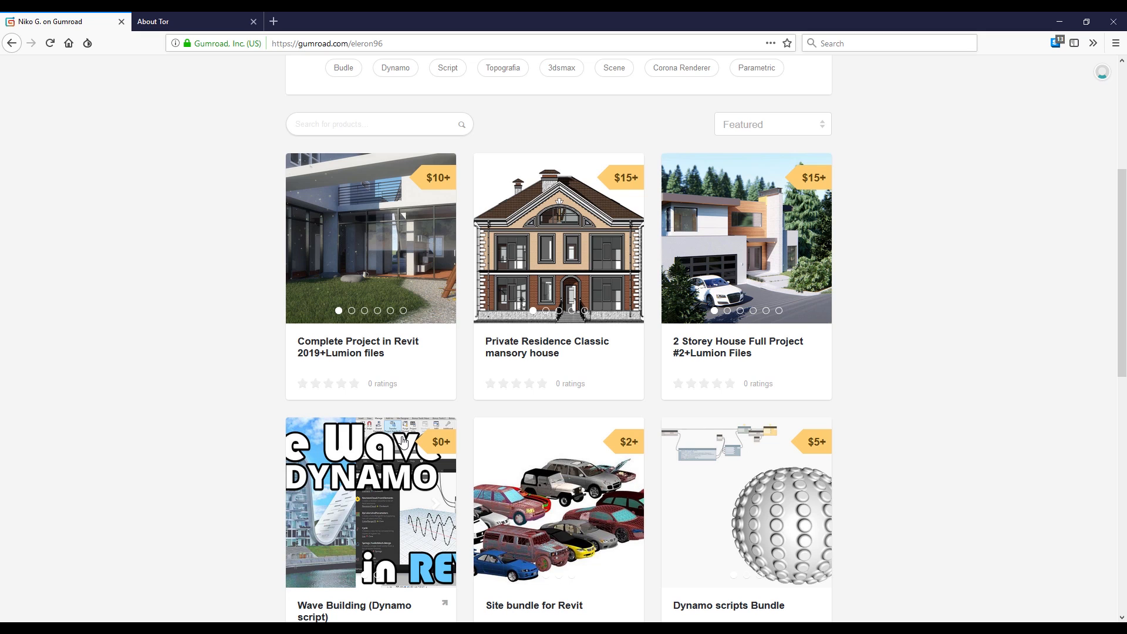
scroll(403, 441, down, 2)
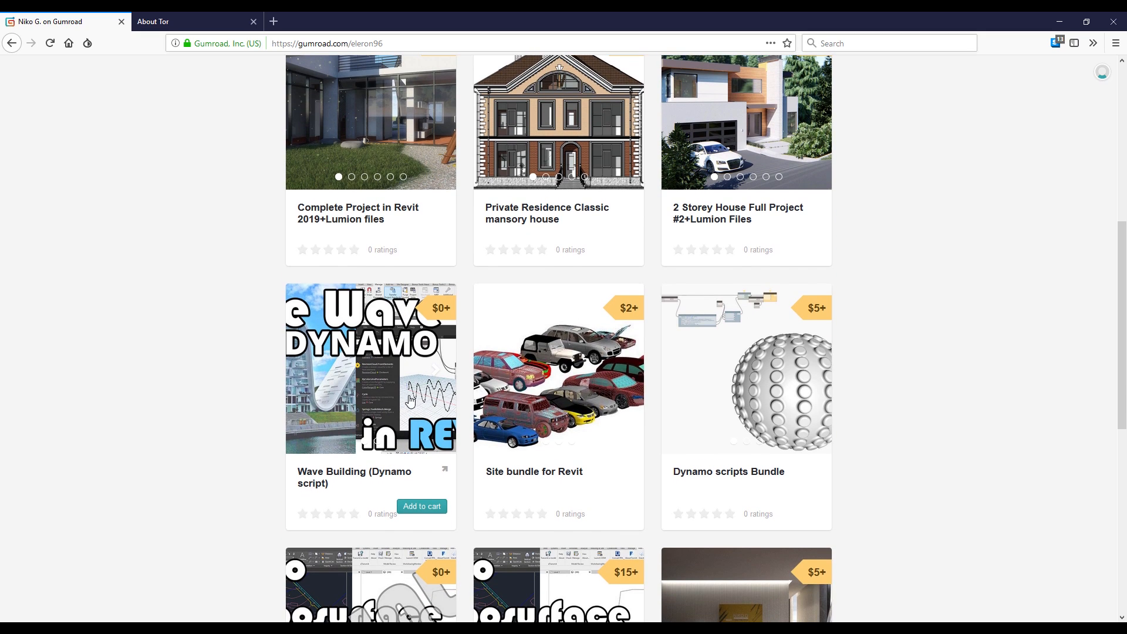
Add the Wave Building (Dynamo script) to the cart at a price of $0 and proceed to its checkout page.
click(407, 351)
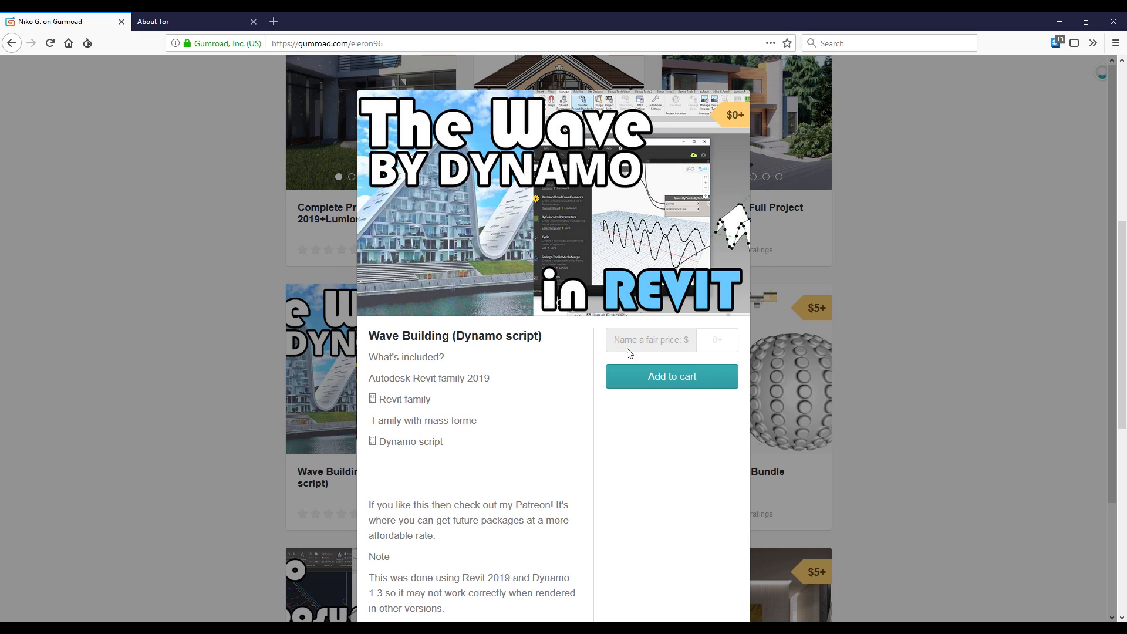
click(717, 338)
text(0)
click(708, 376)
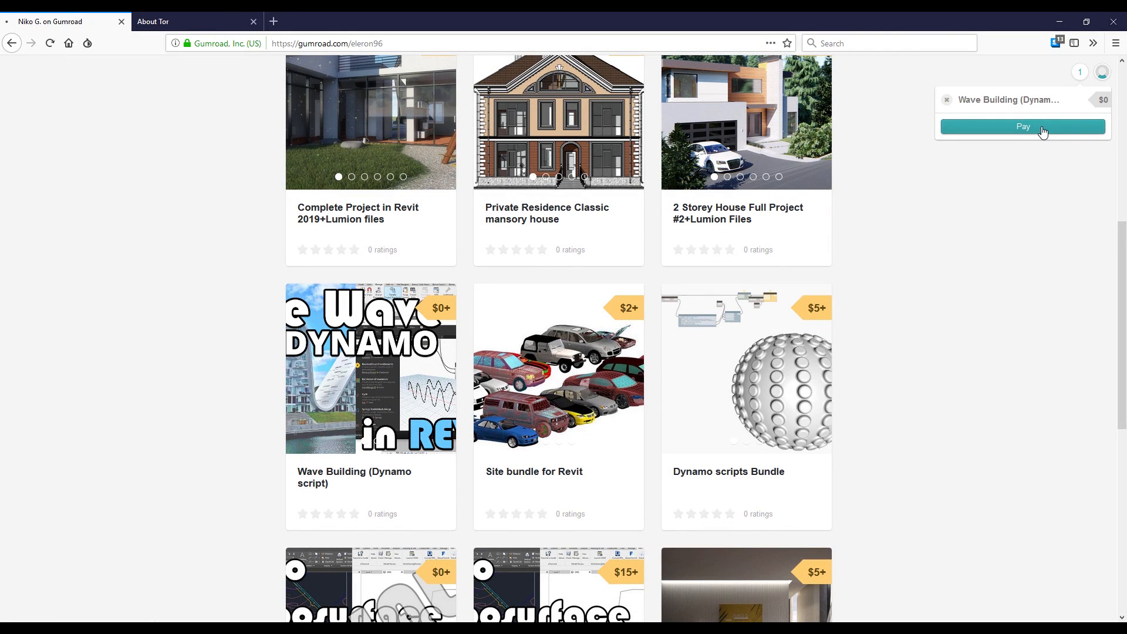
click(1043, 128)
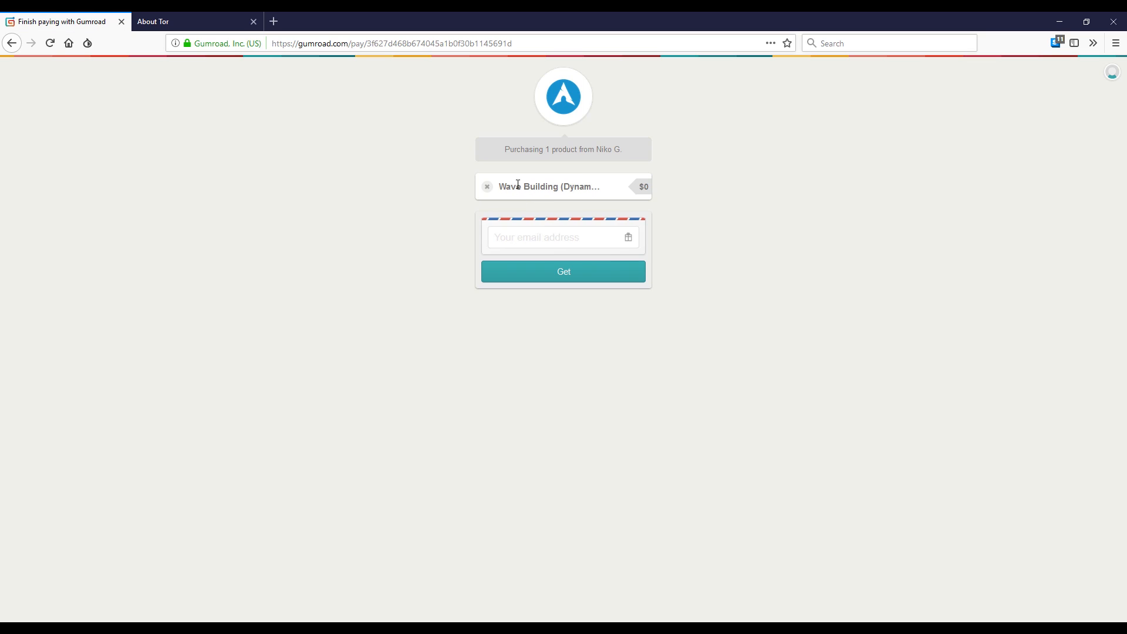
drag(519, 185, 593, 260)
click(728, 377)
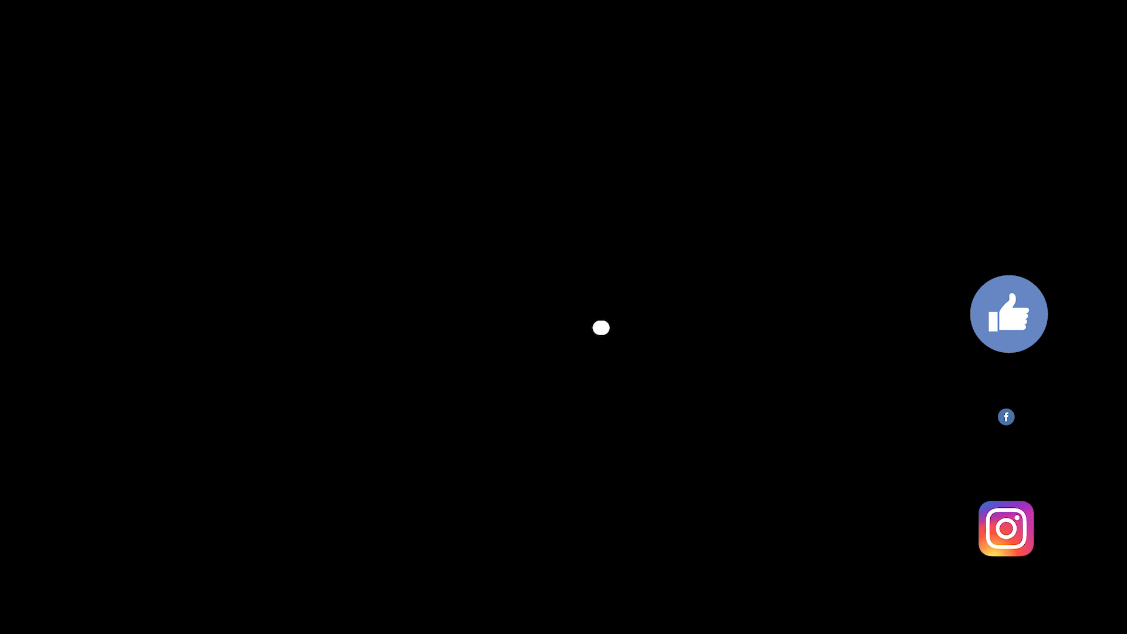